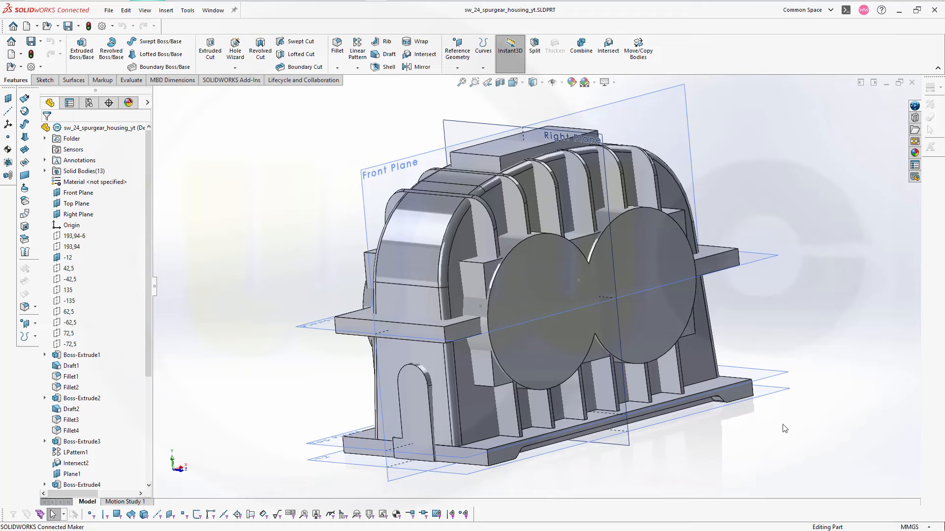
# - Hide all solid bodies from Fillet2 through Boss-Extrude9, leaving only the Fillet6 body shown
pyautogui.moveTo(734, 437); pyautogui.dragTo(494, 379, button='middle')
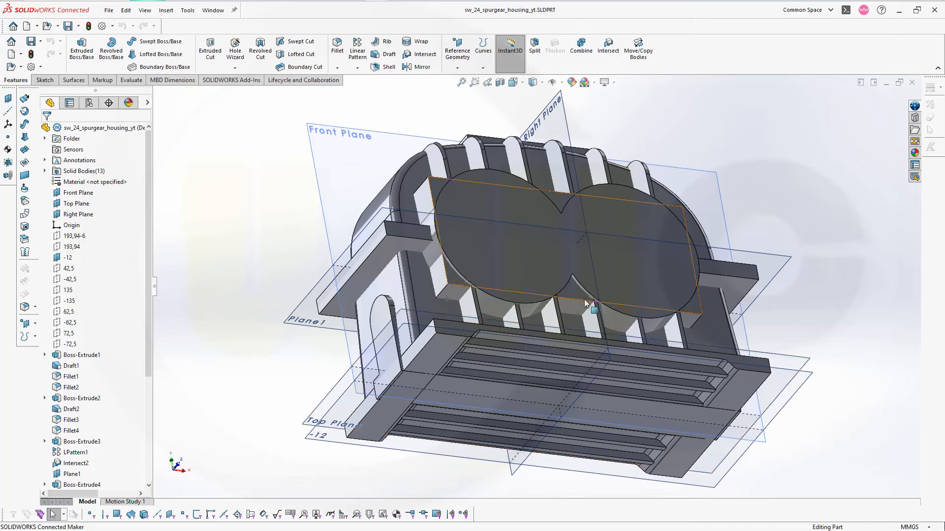
pyautogui.moveTo(591, 303); pyautogui.dragTo(622, 347, button='middle')
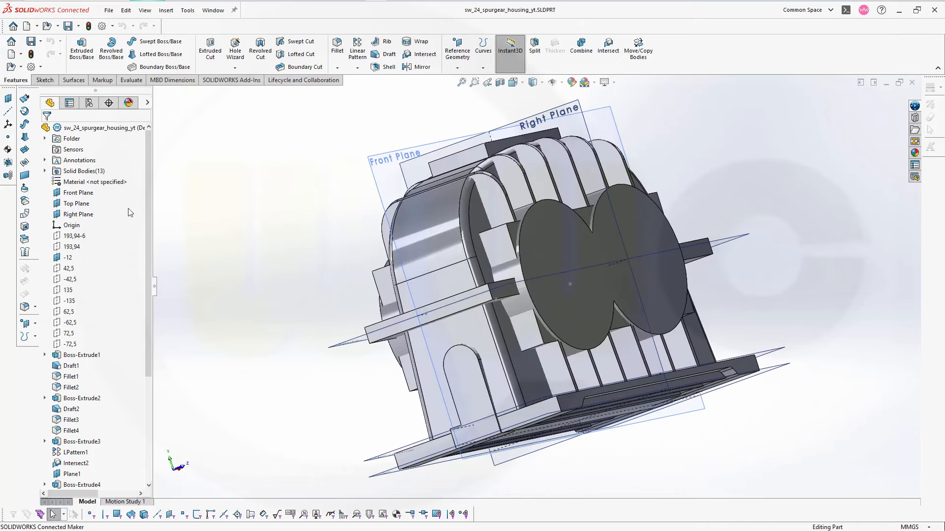
pyautogui.click(44, 170)
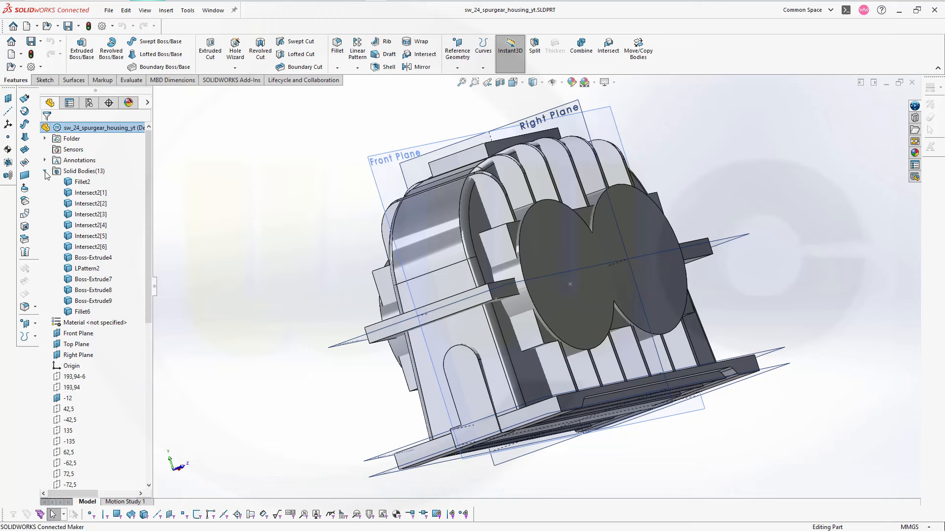
pyautogui.click(81, 183)
pyautogui.keyDown('shift'); pyautogui.click(103, 302); pyautogui.keyUp('shift')
pyautogui.rightClick(103, 302)
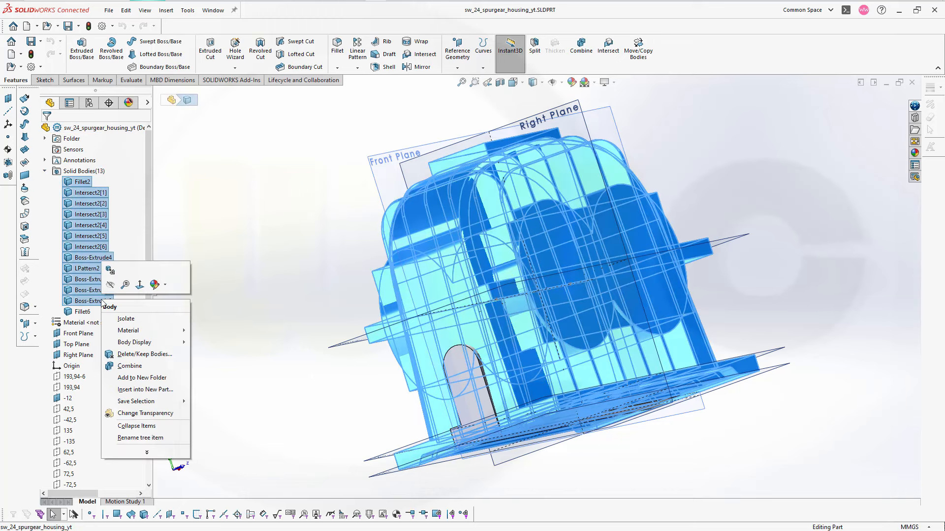
pyautogui.click(111, 285)
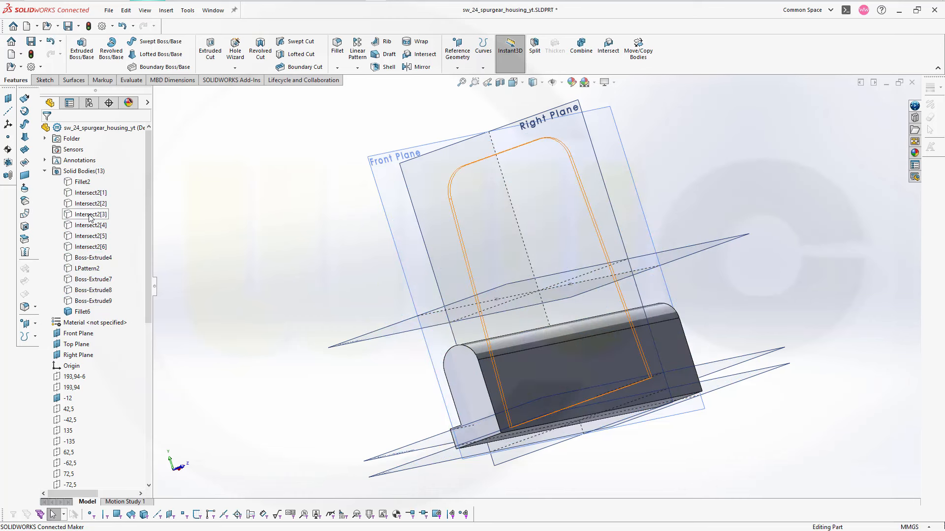
# - Show the LPattern2 base plate body again
pyautogui.click(78, 269)
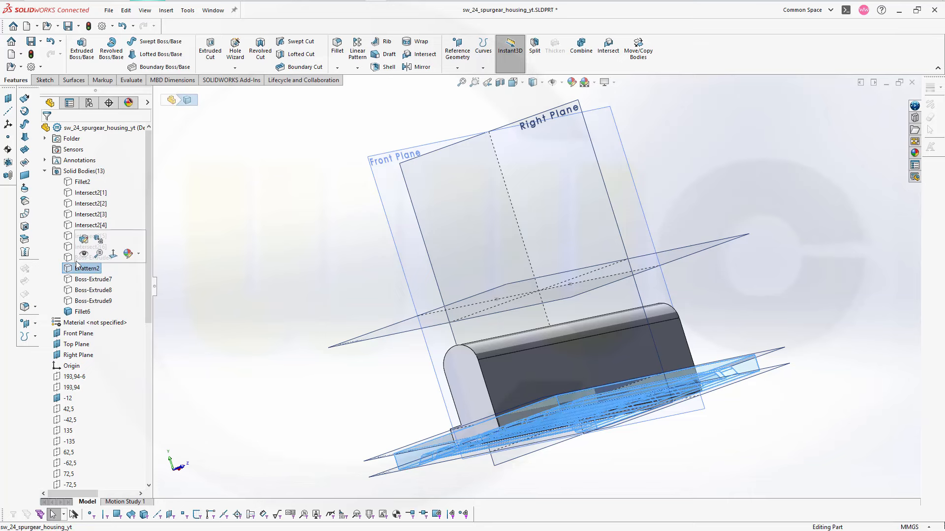
pyautogui.click(91, 256)
pyautogui.click(225, 267)
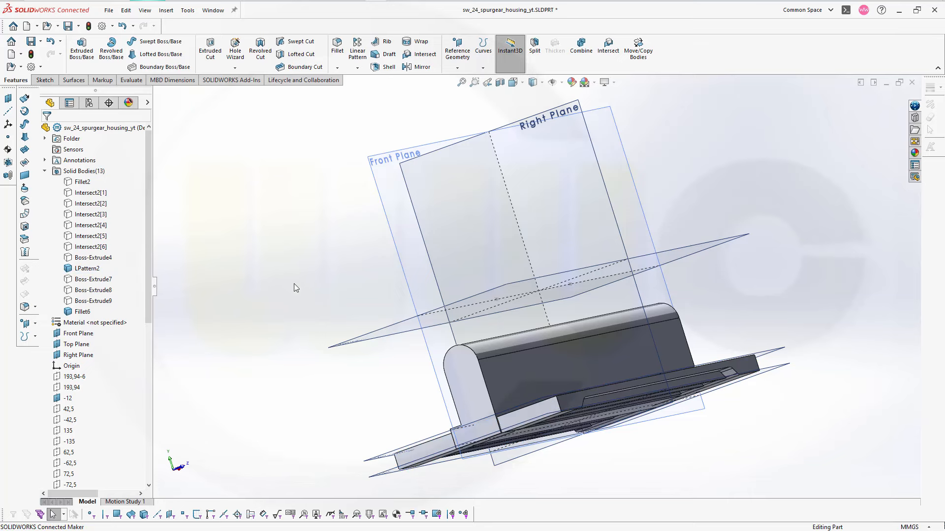
# - Fillet the outer long edge of the ledge at the foot of the round-topped body with a 5 mm radius
pyautogui.moveTo(295, 285); pyautogui.dragTo(366, 295, button='middle')
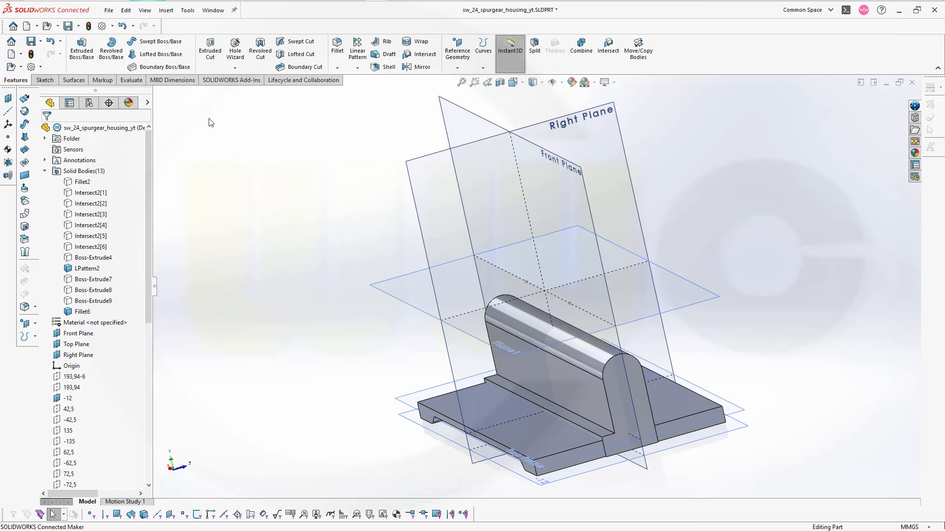
pyautogui.click(337, 47)
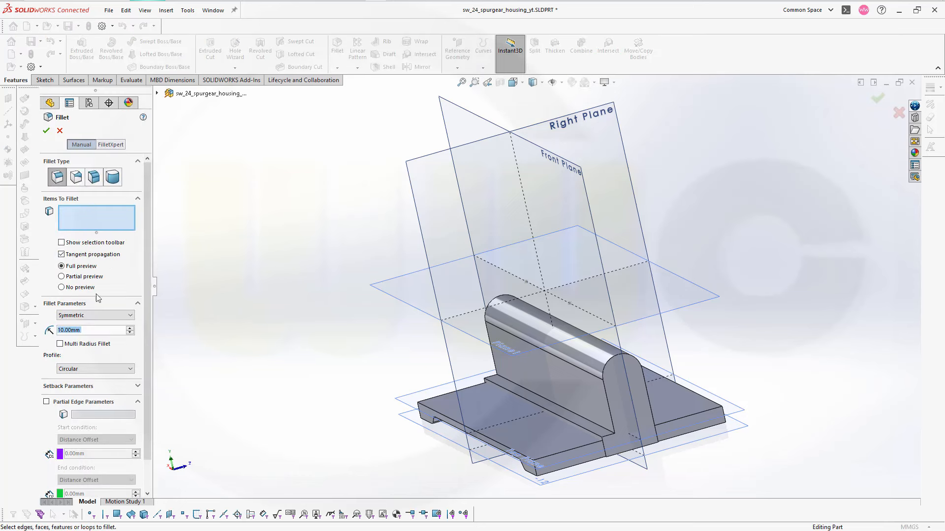
pyautogui.write('5')
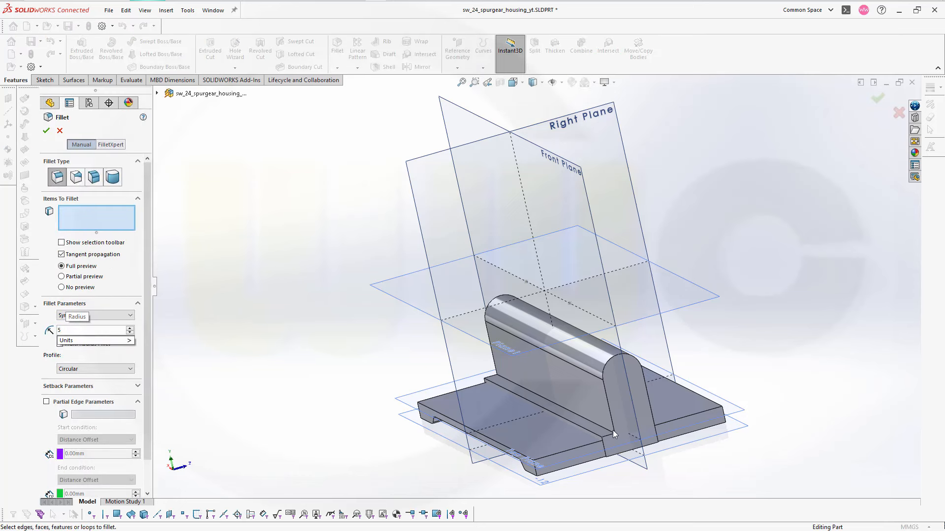
pyautogui.click(595, 434)
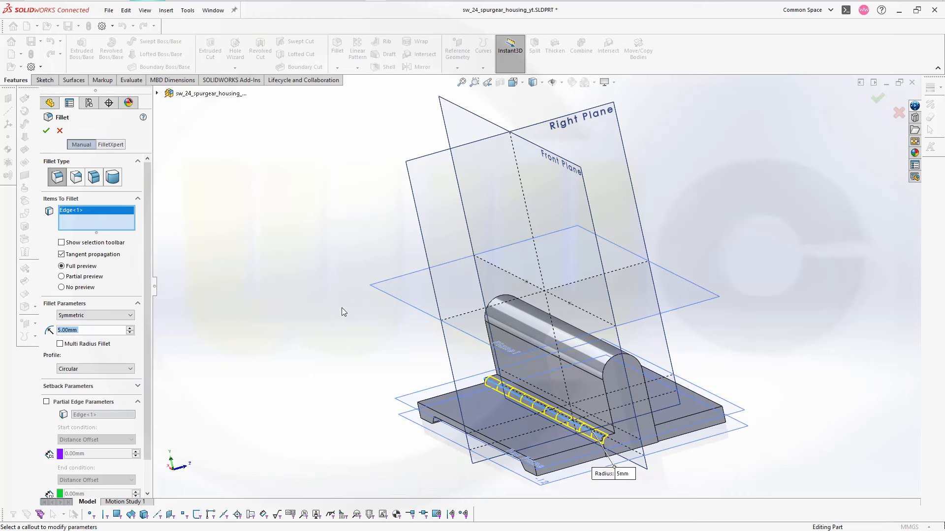
pyautogui.click(47, 130)
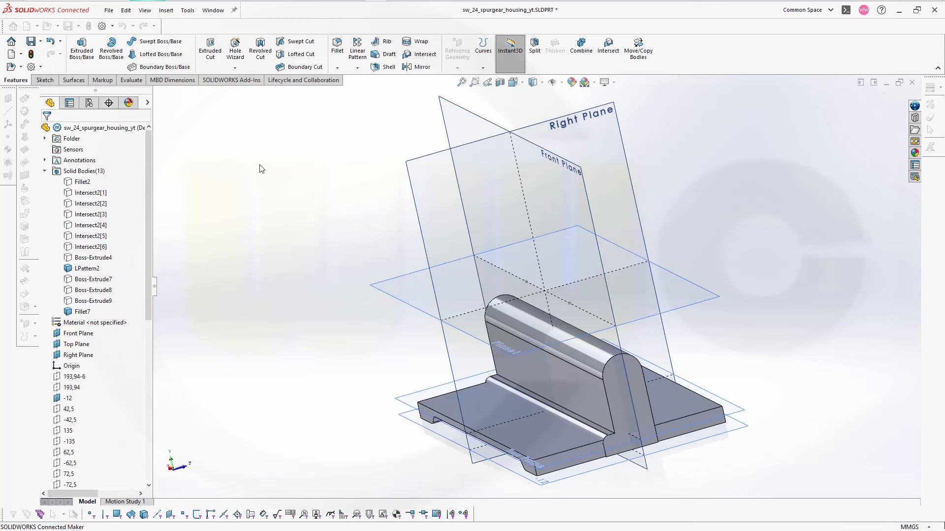
# - Fillet the inner long edge where the ledge meets the upright wall with a 2 mm radius
pyautogui.click(337, 47)
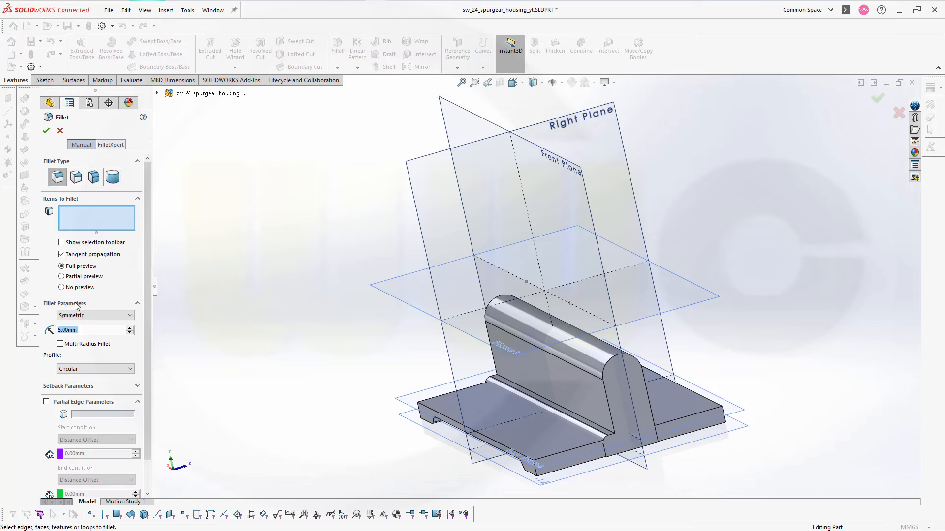
pyautogui.write('2')
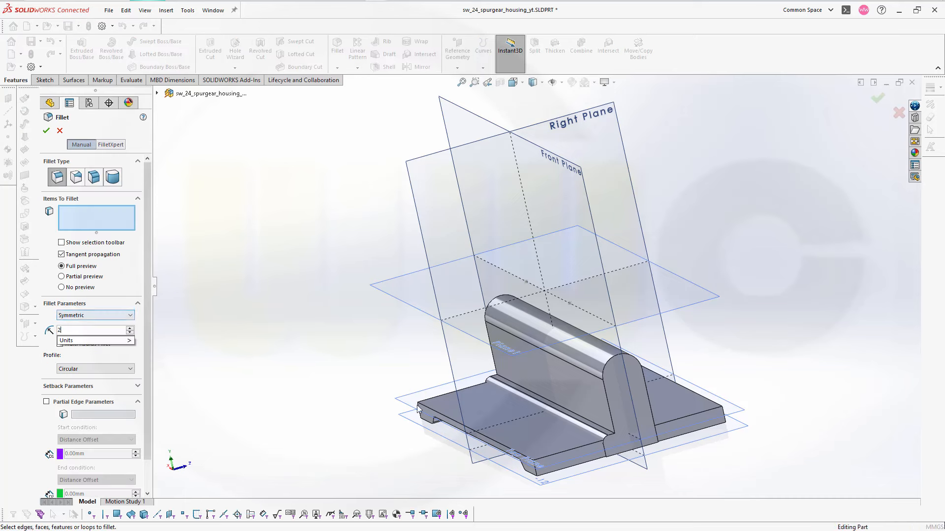
pyautogui.click(603, 431)
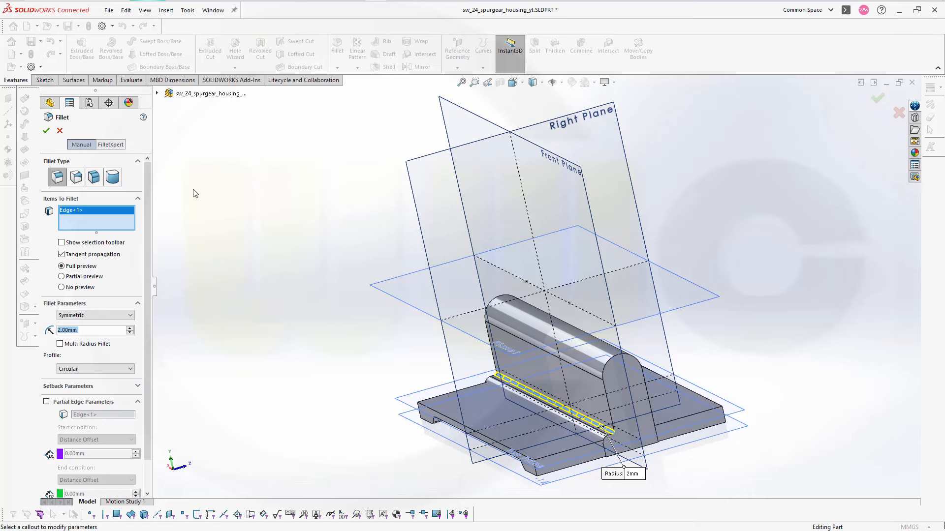
pyautogui.click(46, 131)
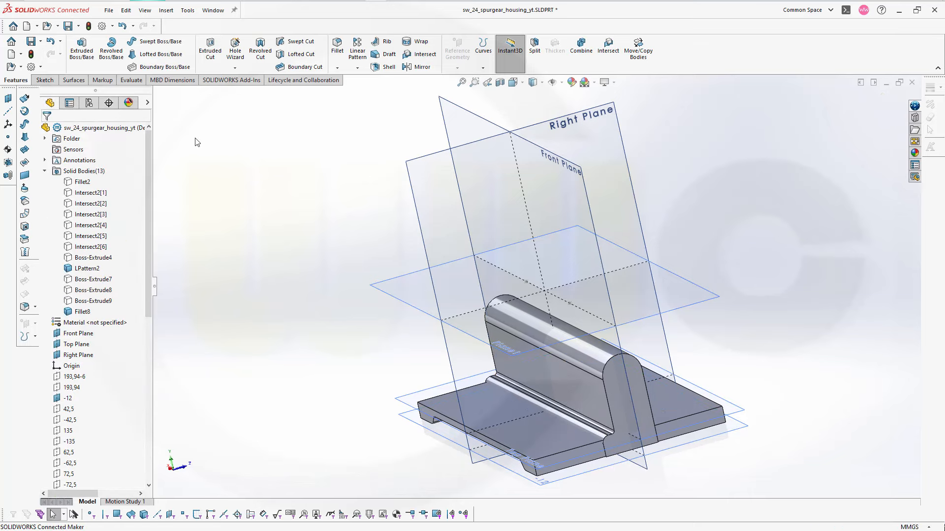
# - Check the filleted body from both sides and hide the -12 reference plane
pyautogui.moveTo(251, 301); pyautogui.dragTo(203, 277, button='middle')
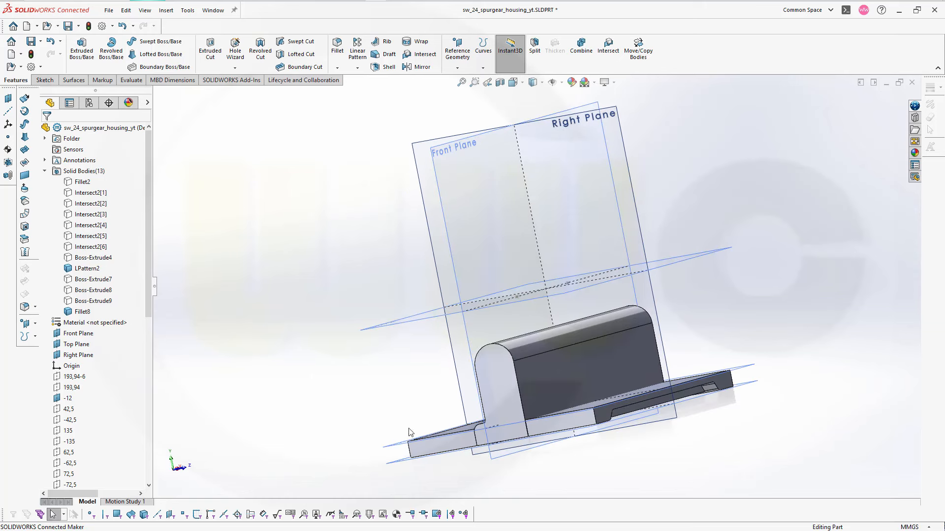
pyautogui.moveTo(627, 423); pyautogui.dragTo(604, 411, button='middle')
pyautogui.moveTo(488, 386); pyautogui.dragTo(542, 418, button='middle')
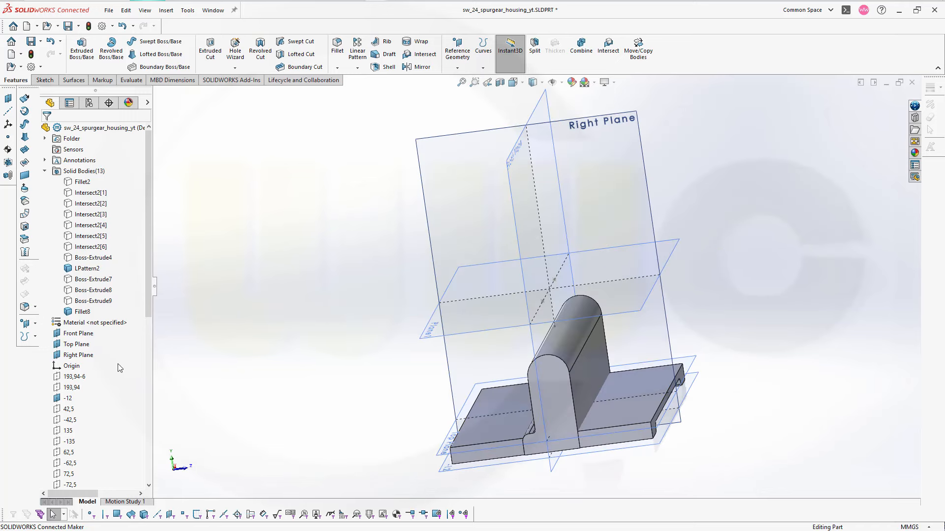
pyautogui.scroll(-2, 115, 369)
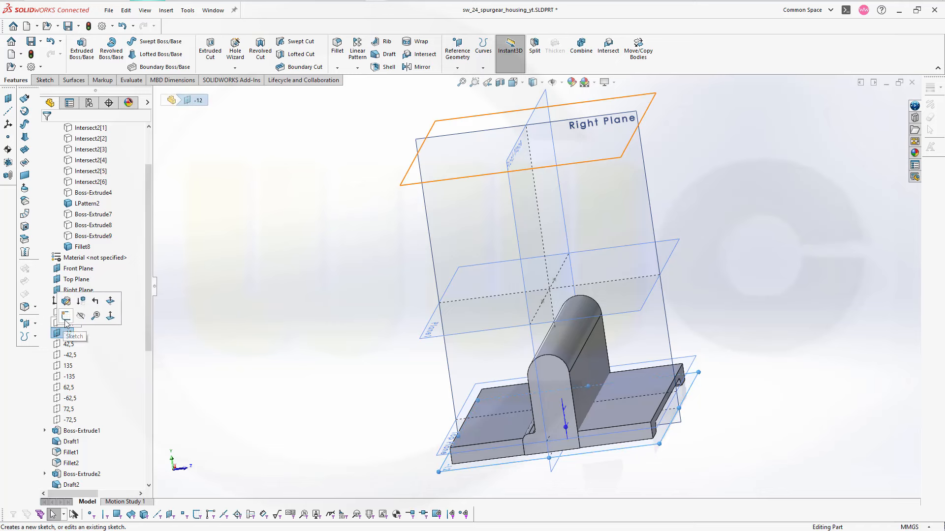
pyautogui.scroll(2, 236, 368)
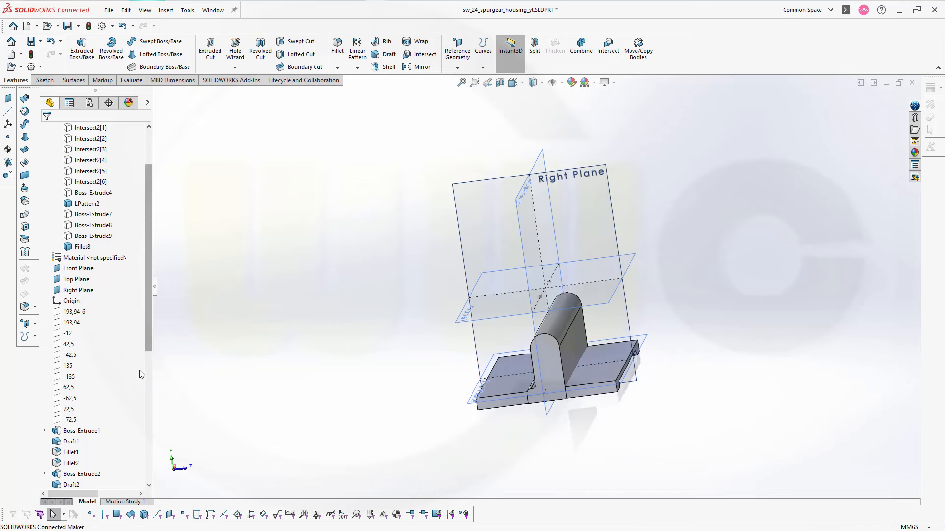
# - Dismiss the save reminder and move the Boss-Extrude10 feature directly after Boss-Extrude4 in the feature order
pyautogui.scroll(-6, 98, 384)
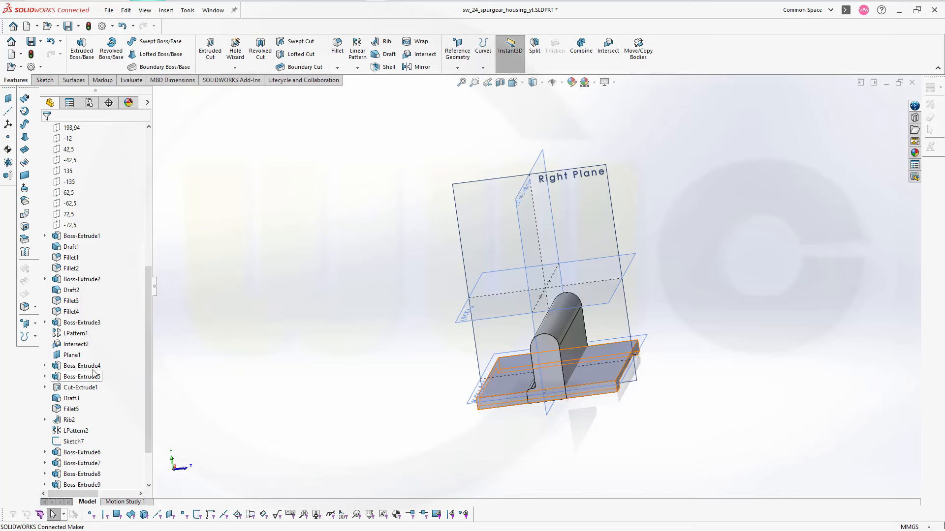
pyautogui.scroll(-2, 94, 374)
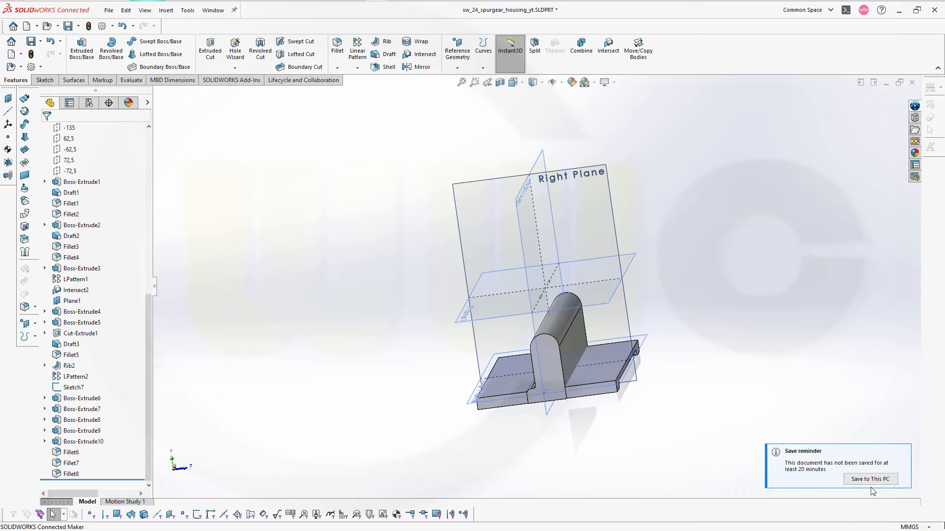
pyautogui.moveTo(878, 470)
pyautogui.click(902, 454)
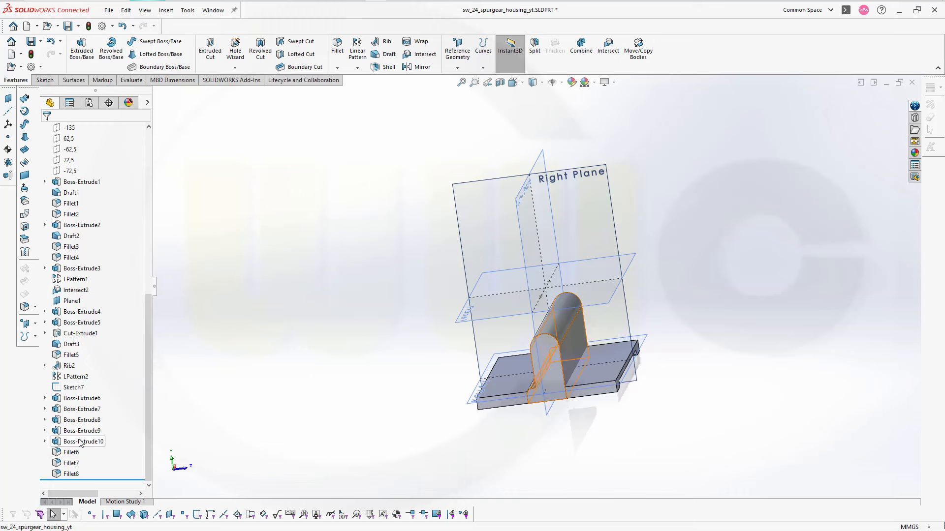
pyautogui.moveTo(80, 443); pyautogui.dragTo(74, 312)
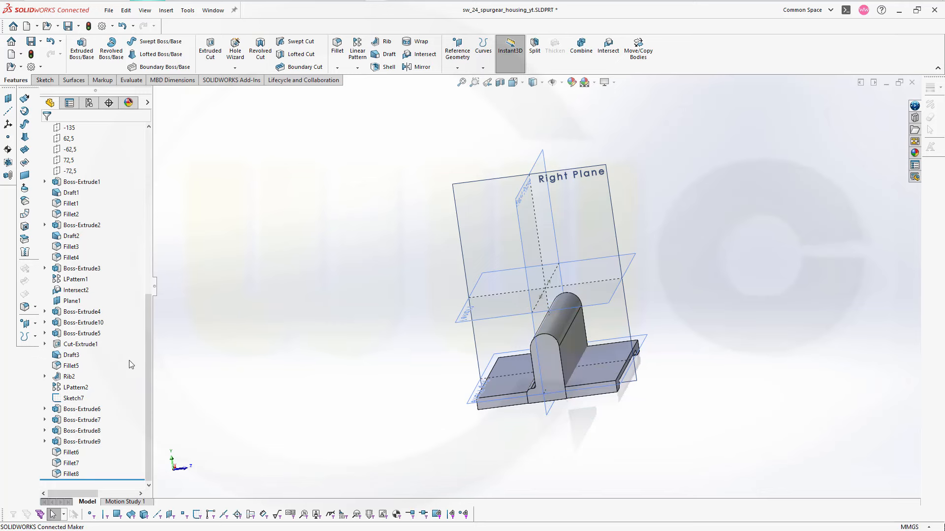
# - Move Fillet7, Fillet6 and Fillet8, in that order, directly after Boss-Extrude10 in the feature order
pyautogui.moveTo(65, 453); pyautogui.dragTo(81, 328)
pyautogui.moveTo(67, 465)
pyautogui.mouseDown()
pyautogui.moveTo(110, 365)
pyautogui.moveTo(88, 325)
pyautogui.mouseUp()
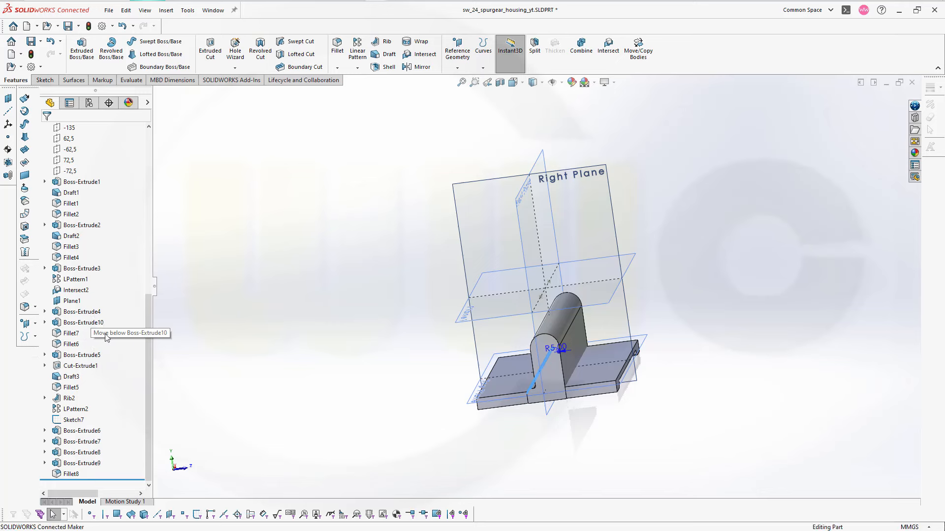
pyautogui.moveTo(71, 475)
pyautogui.mouseDown()
pyautogui.moveTo(83, 327)
pyautogui.moveTo(79, 348)
pyautogui.mouseUp()
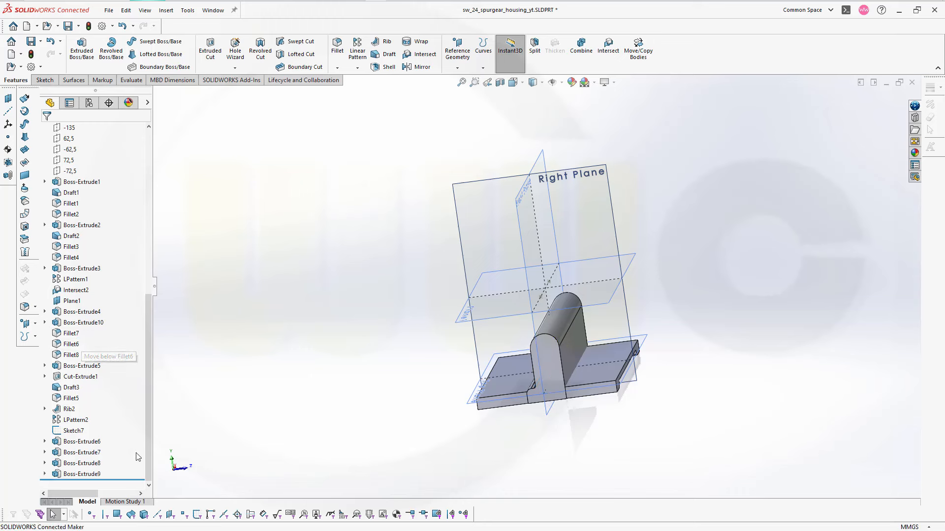
# - Roll back to just after Boss-Extrude5, combine the Boss-Extrude5 and Fillet8 bodies with Add, and roll forward to the end of the feature history
pyautogui.moveTo(122, 481); pyautogui.dragTo(123, 373)
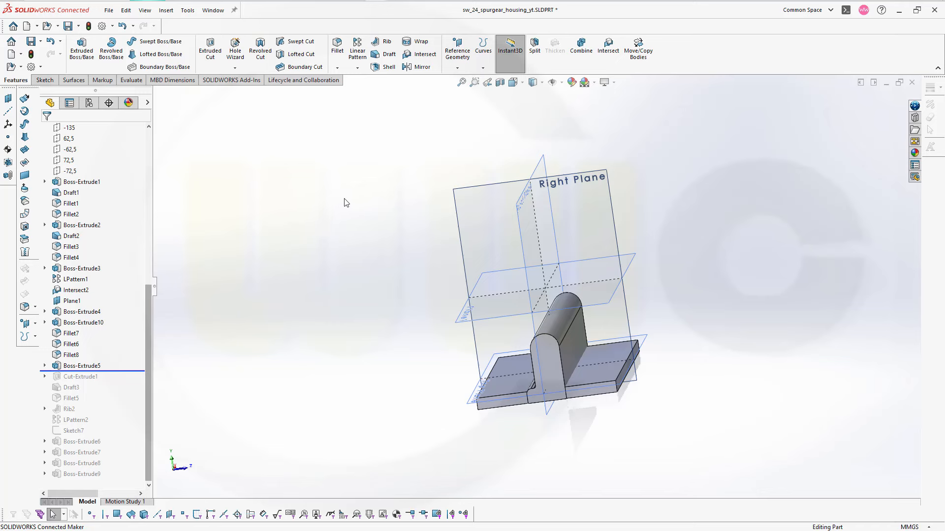
pyautogui.click(582, 46)
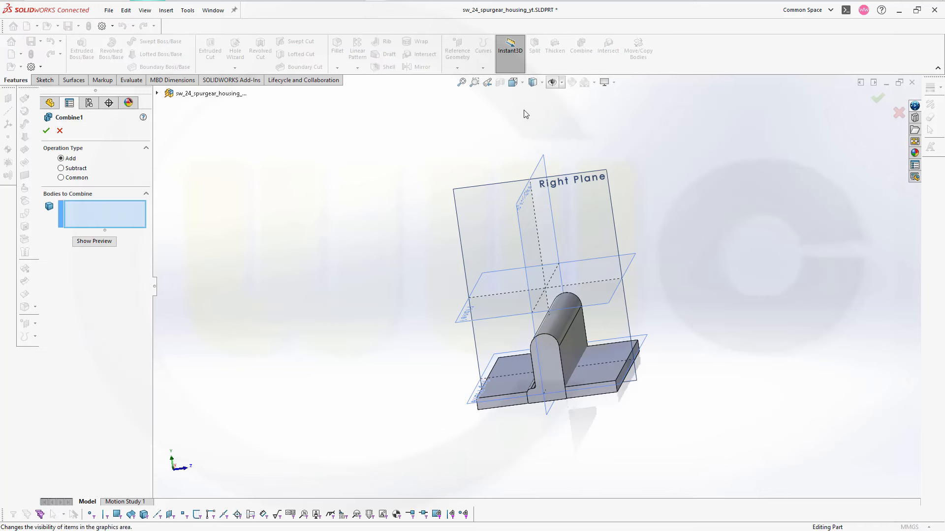
pyautogui.click(501, 408)
pyautogui.click(551, 381)
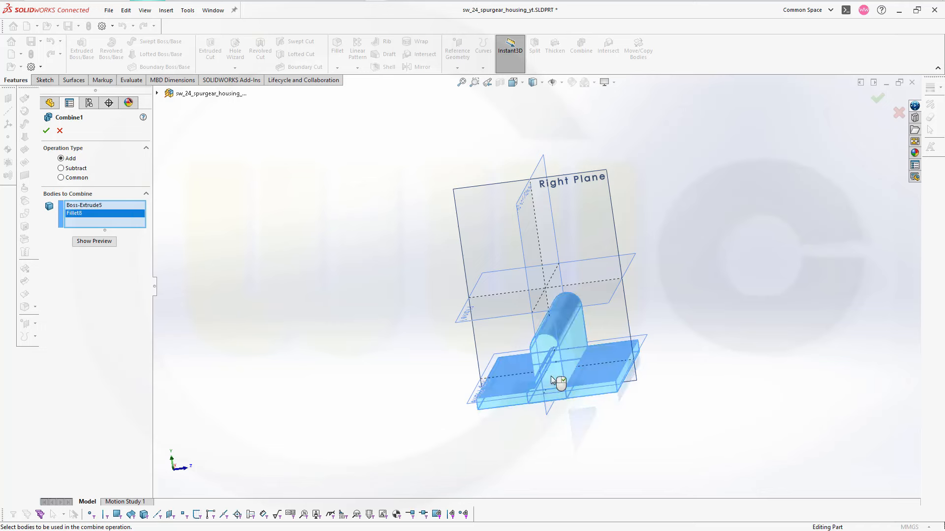
pyautogui.click(46, 131)
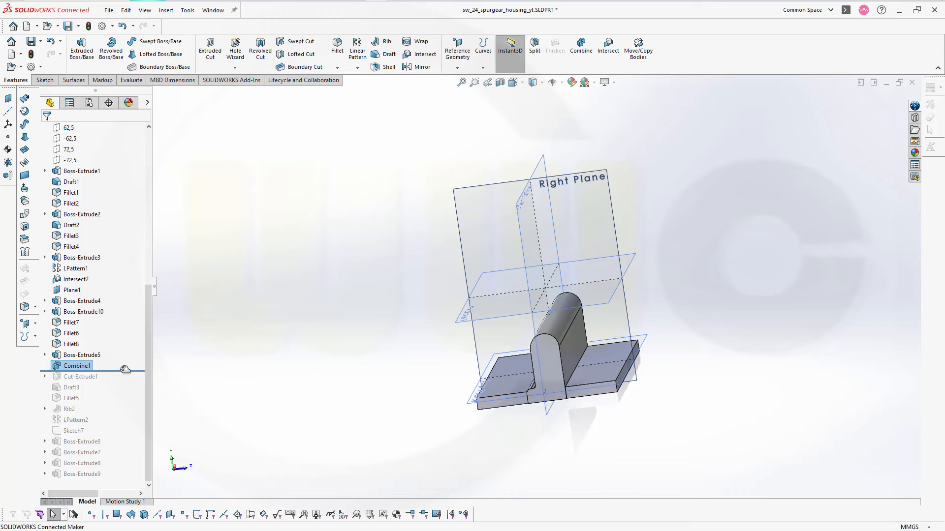
pyautogui.moveTo(121, 372); pyautogui.dragTo(115, 479)
# - Hide the combined LPattern2 body
pyautogui.moveTo(336, 376); pyautogui.dragTo(308, 393, button='middle')
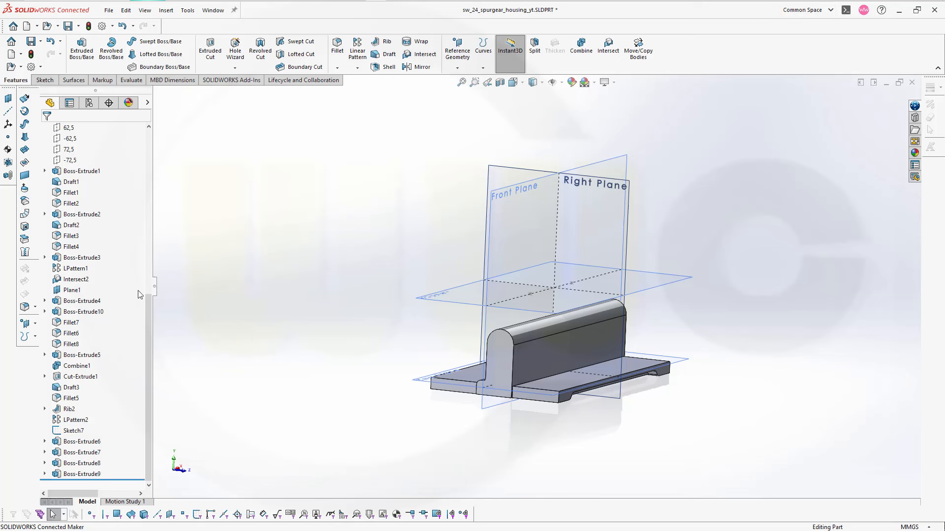
pyautogui.scroll(3, 134, 275)
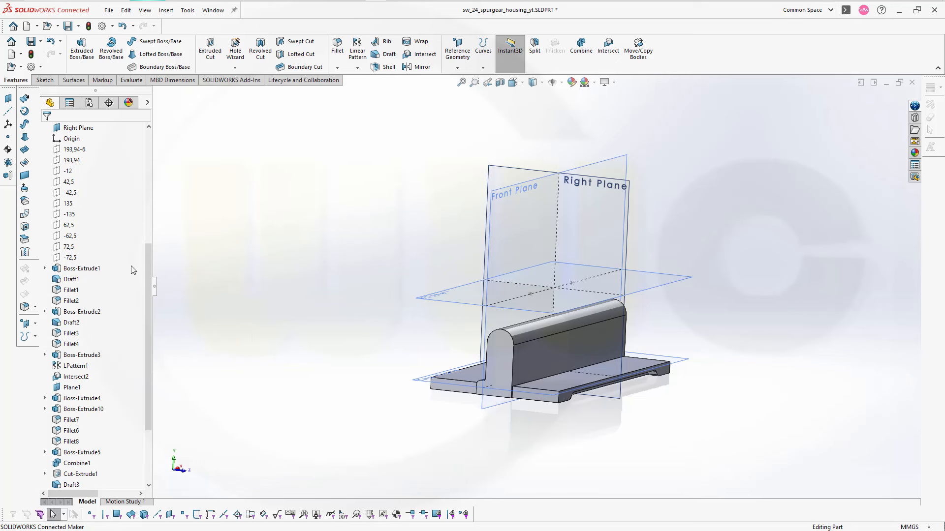
pyautogui.scroll(6, 131, 261)
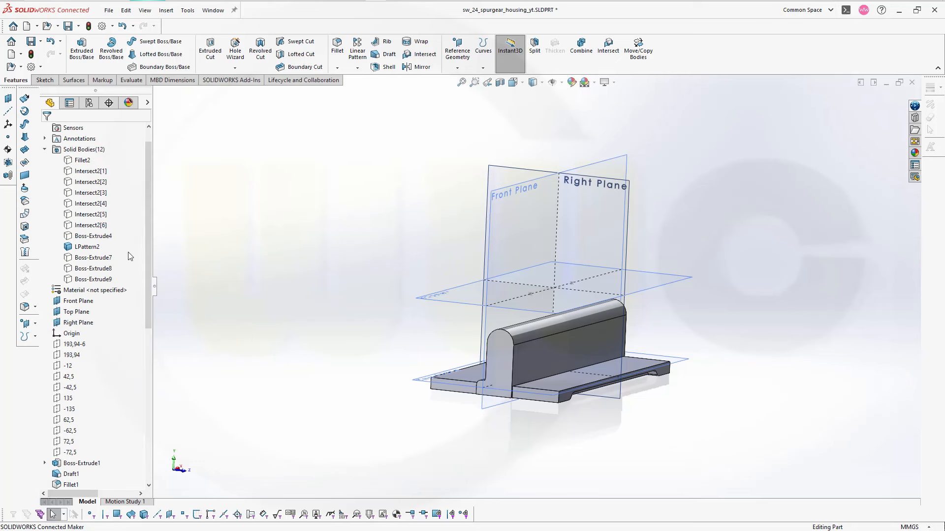
pyautogui.rightClick(90, 250)
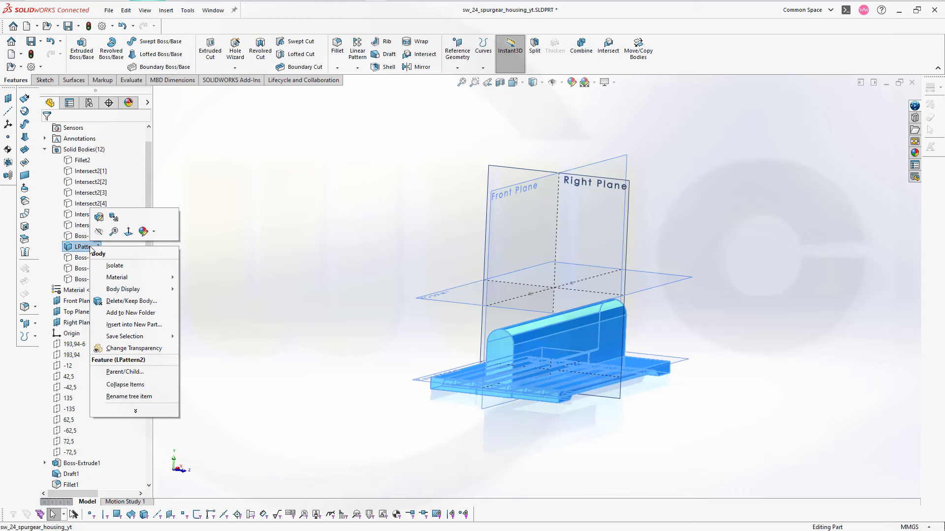
pyautogui.click(101, 228)
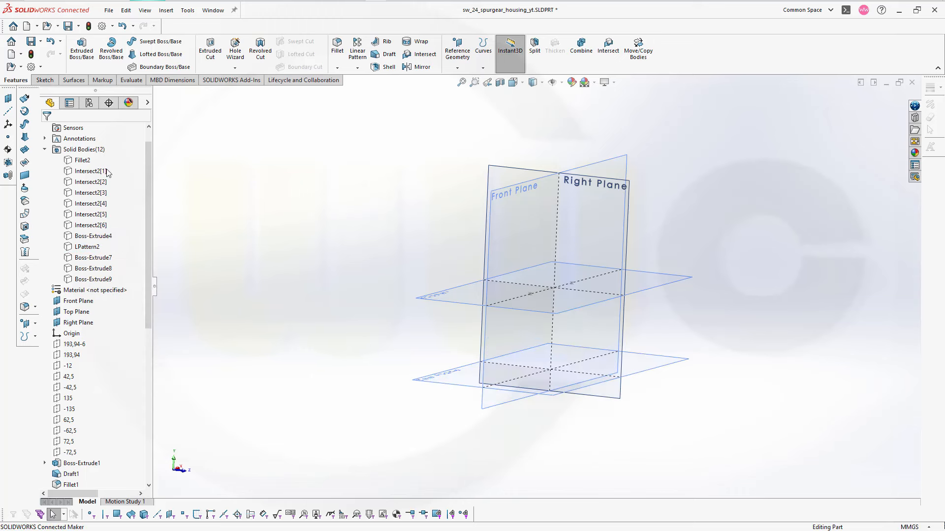
# - Show the hidden Fillet2 solid body
pyautogui.click(84, 160)
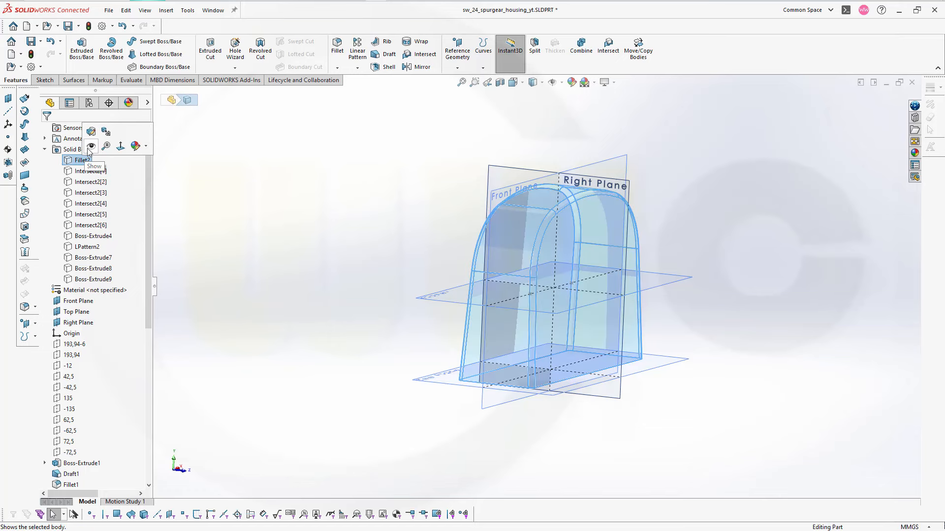
pyautogui.click(91, 146)
pyautogui.moveTo(271, 227); pyautogui.dragTo(251, 228, button='middle')
pyautogui.click(323, 138)
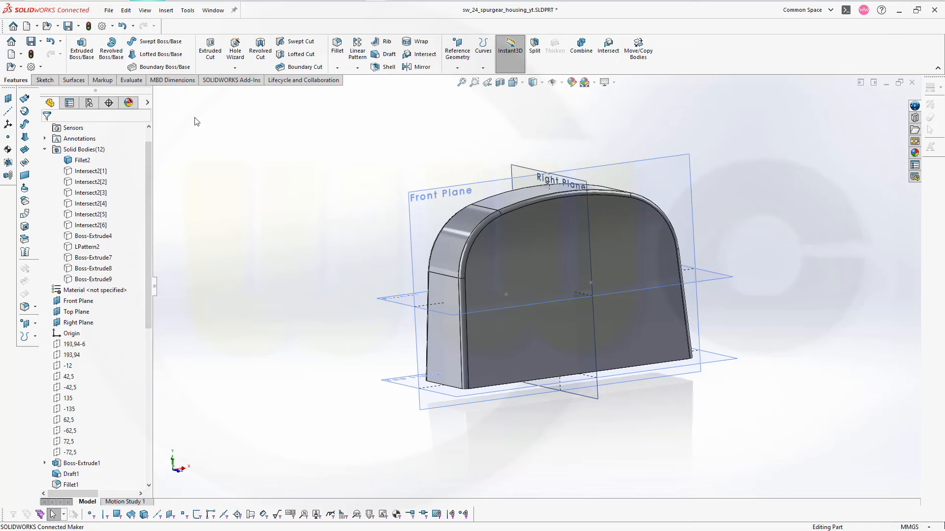
# - Start a new sketch on the Front Plane
pyautogui.click(45, 80)
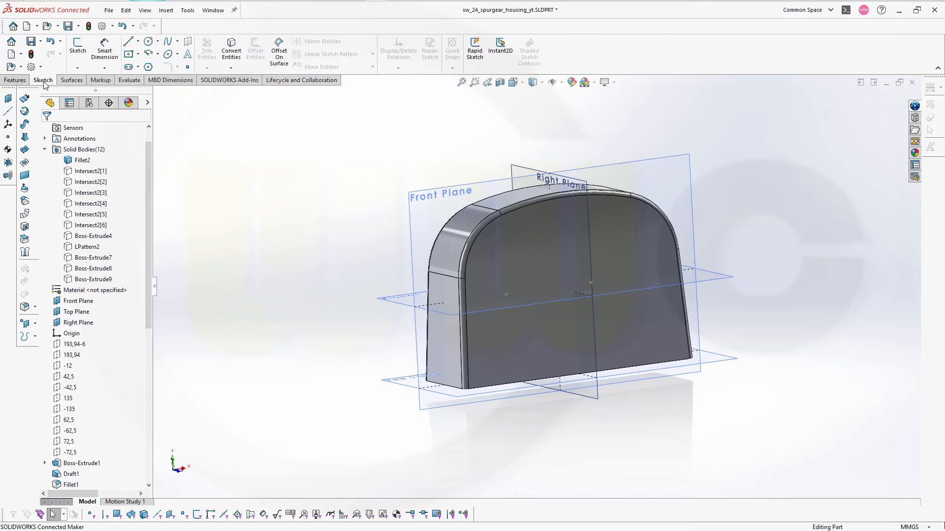
pyautogui.click(77, 50)
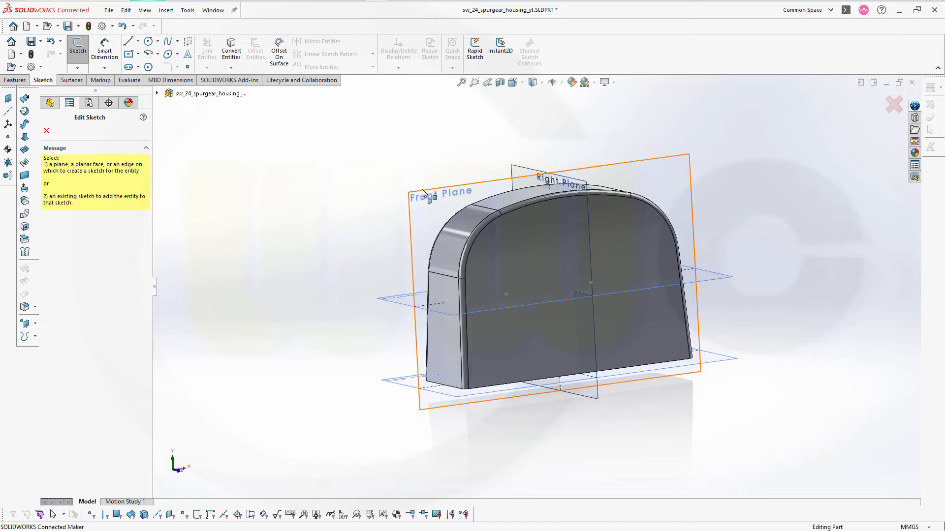
pyautogui.click(421, 189)
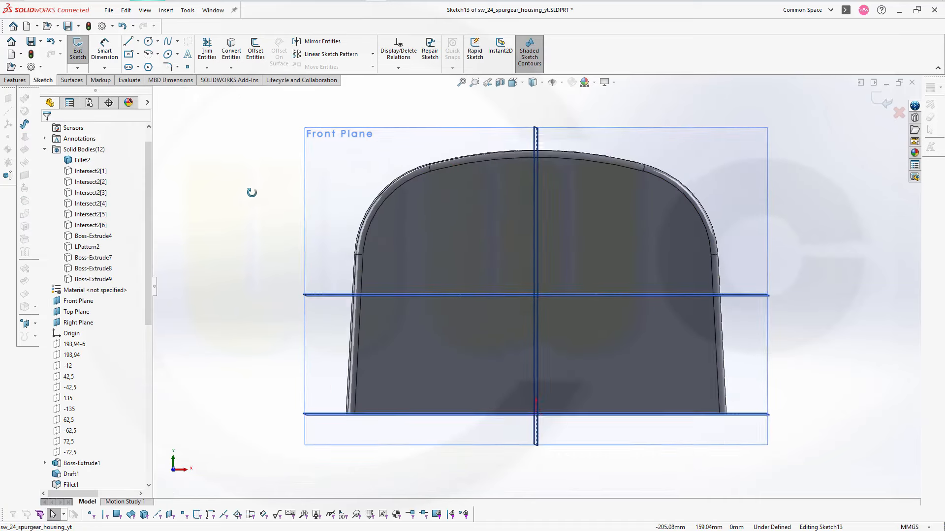
pyautogui.moveTo(252, 192); pyautogui.dragTo(267, 208, button='middle')
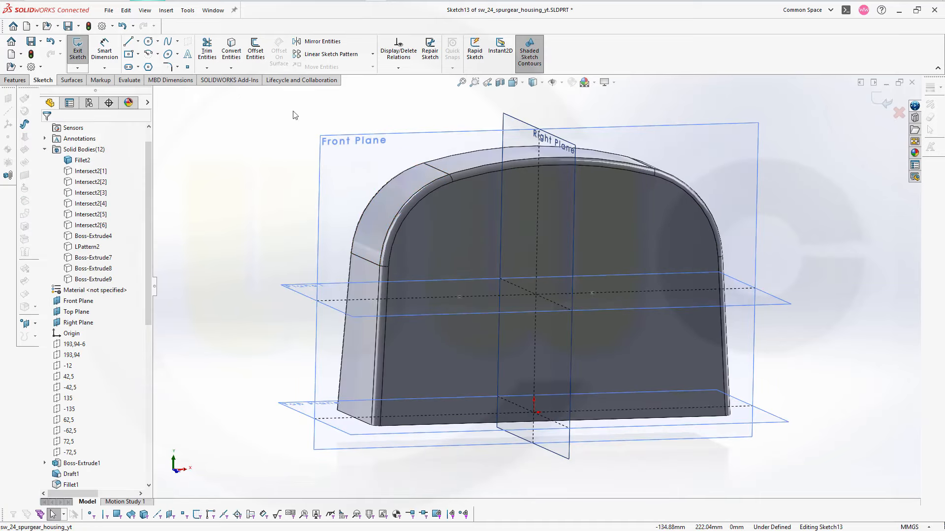
# - Create intersection curves in the sketch from the body's top face and the two rounded corner faces beside it
pyautogui.click(232, 68)
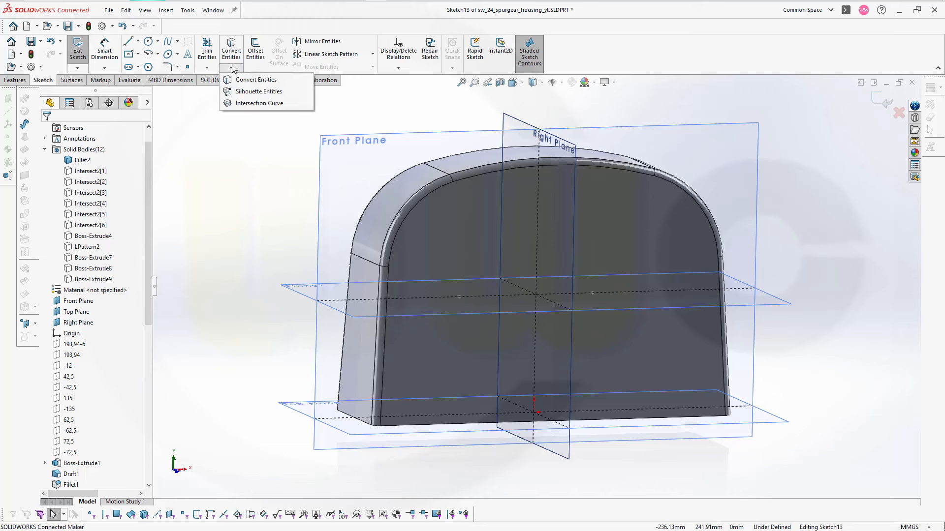
pyautogui.click(243, 104)
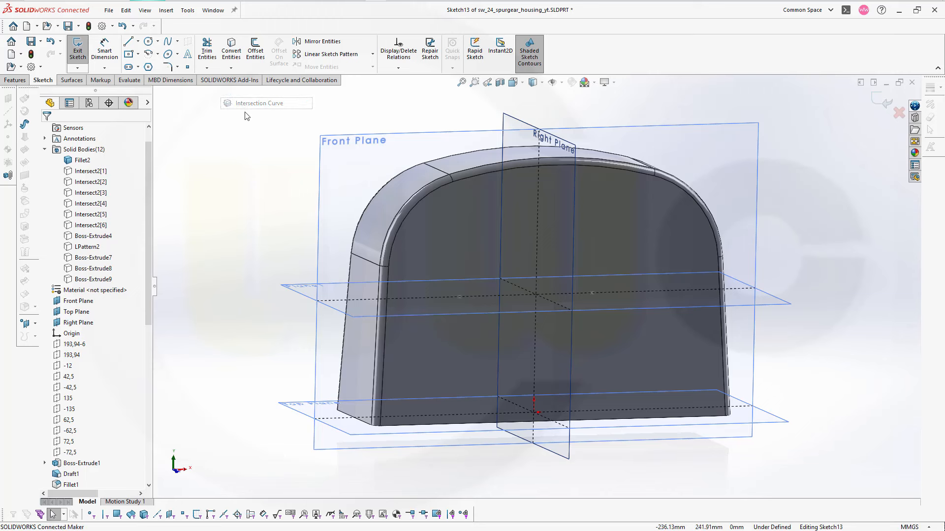
pyautogui.click(382, 207)
pyautogui.click(568, 173)
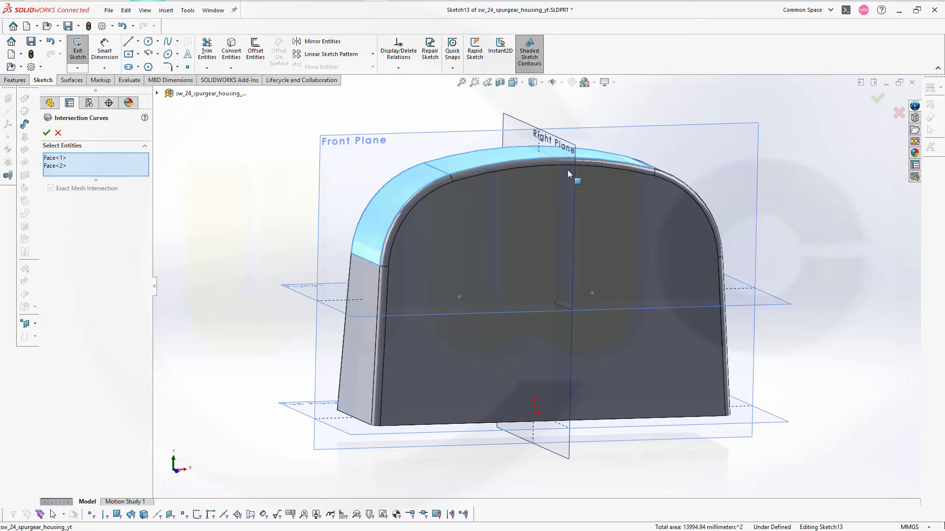
pyautogui.moveTo(628, 208); pyautogui.dragTo(664, 191, button='middle')
pyautogui.click(663, 190)
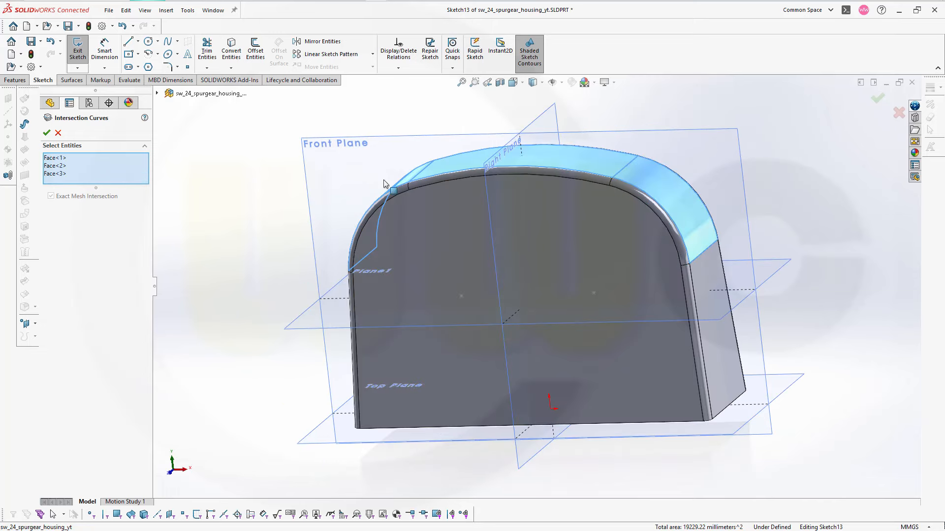
pyautogui.click(46, 133)
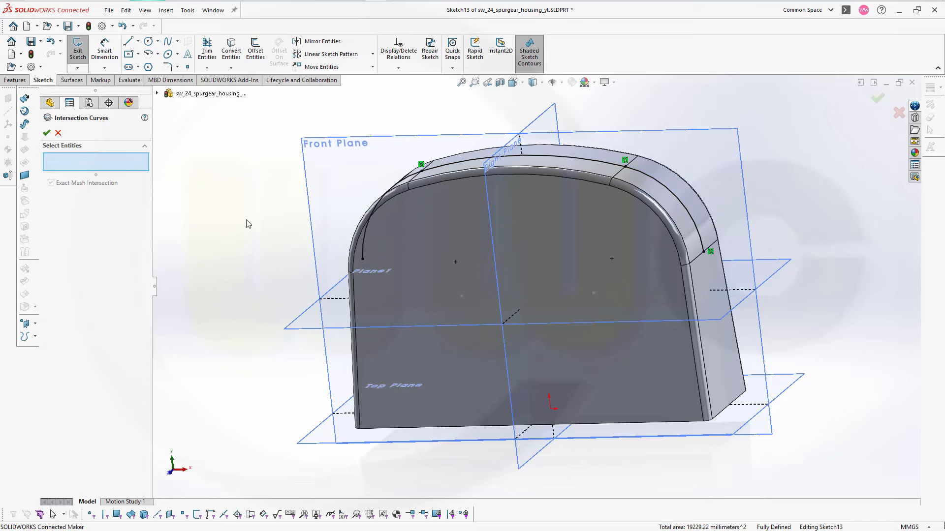
pyautogui.moveTo(248, 224); pyautogui.dragTo(244, 190, button='middle')
pyautogui.press('Escape')
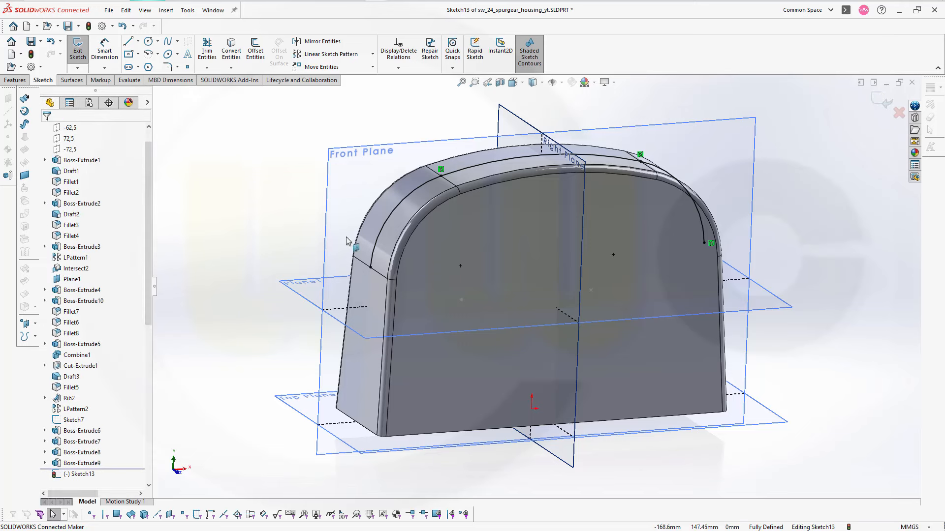
# - Convert the three intersection arcs along the top of the body to construction geometry
pyautogui.click(383, 227)
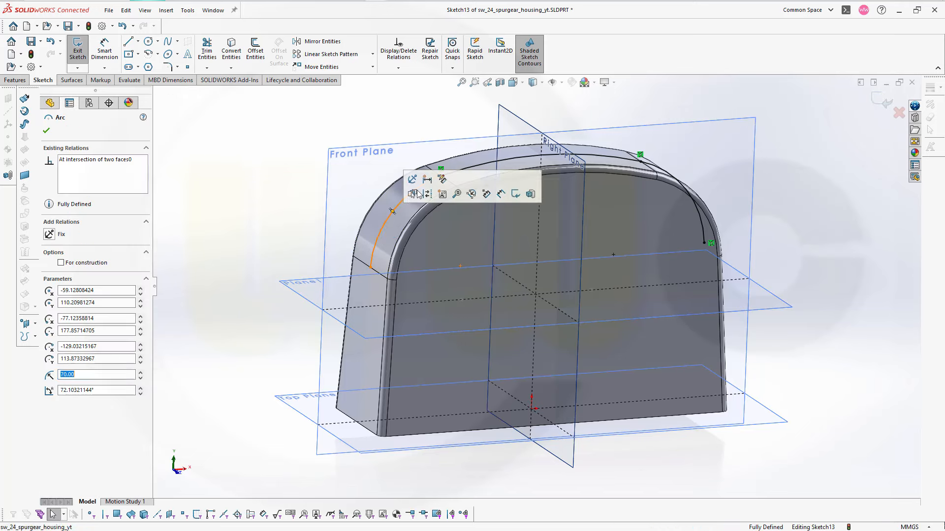
pyautogui.click(426, 197)
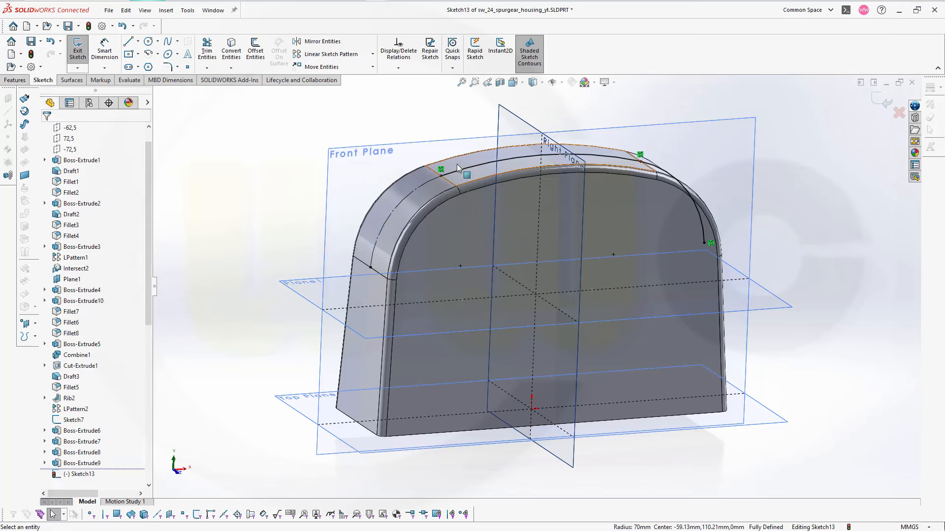
pyautogui.click(462, 176)
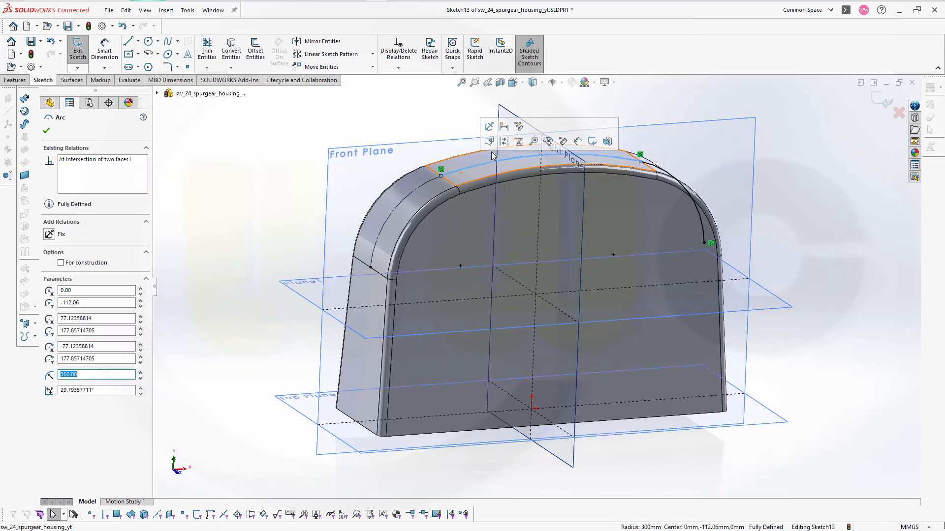
pyautogui.click(505, 146)
pyautogui.click(667, 173)
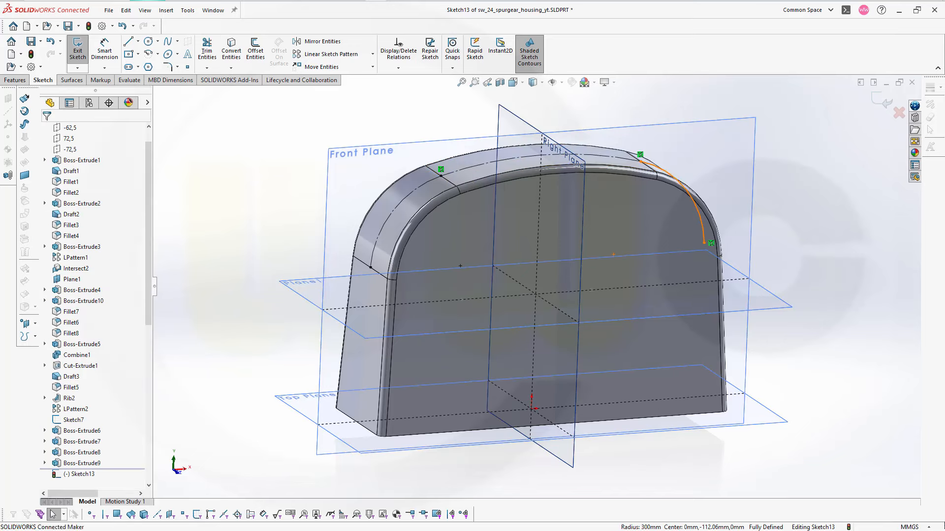
pyautogui.click(783, 204)
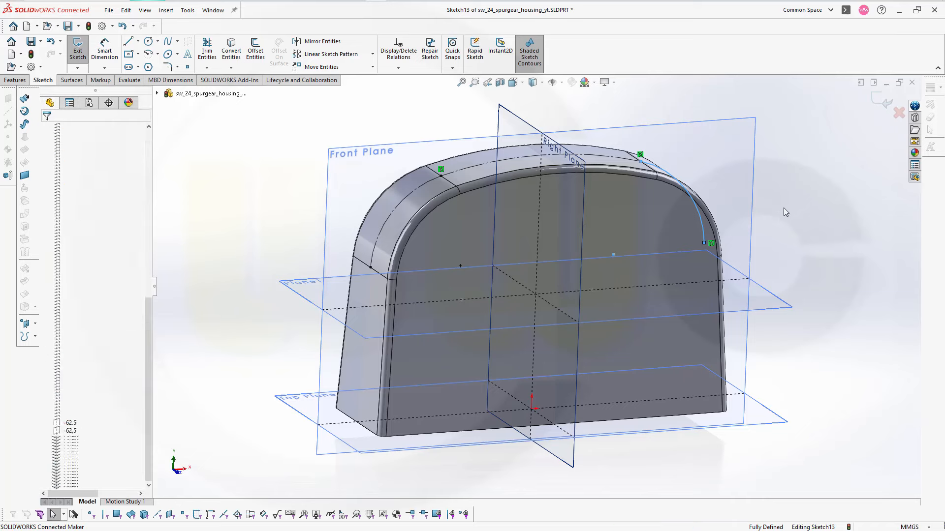
pyautogui.moveTo(783, 208); pyautogui.dragTo(683, 209, button='middle')
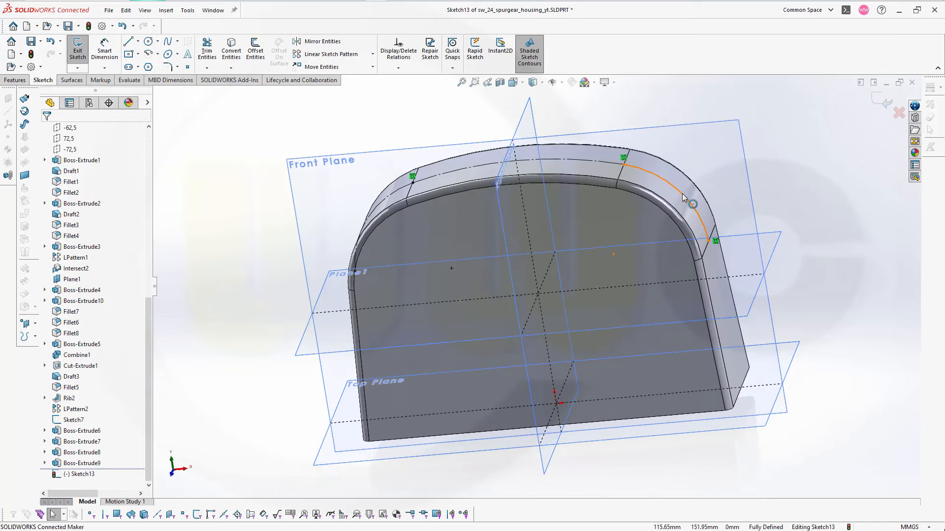
pyautogui.click(683, 197)
pyautogui.click(774, 198)
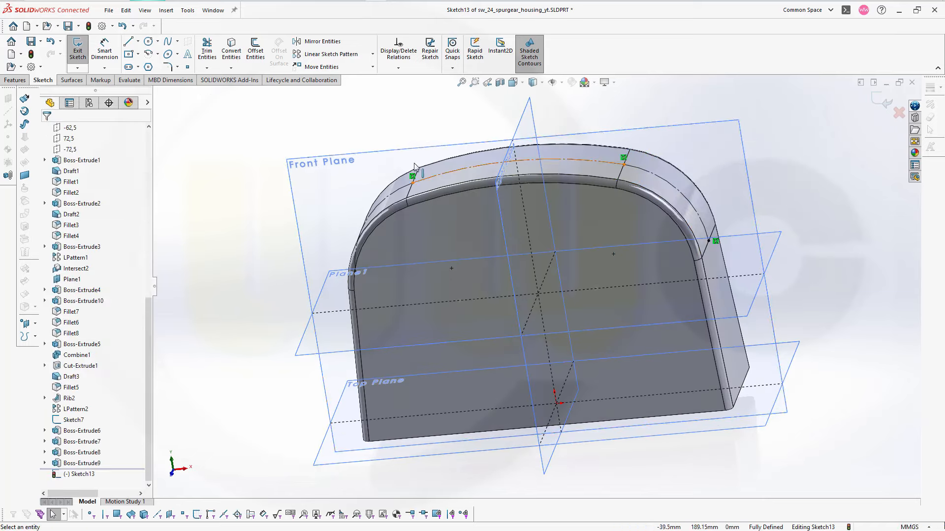
# - In the front view, sketch two concentric circles, radii about 59 and 73 mm, centred on the vertical axis about 4.7 mm above the origin
pyautogui.moveTo(359, 140); pyautogui.dragTo(377, 103, button='middle')
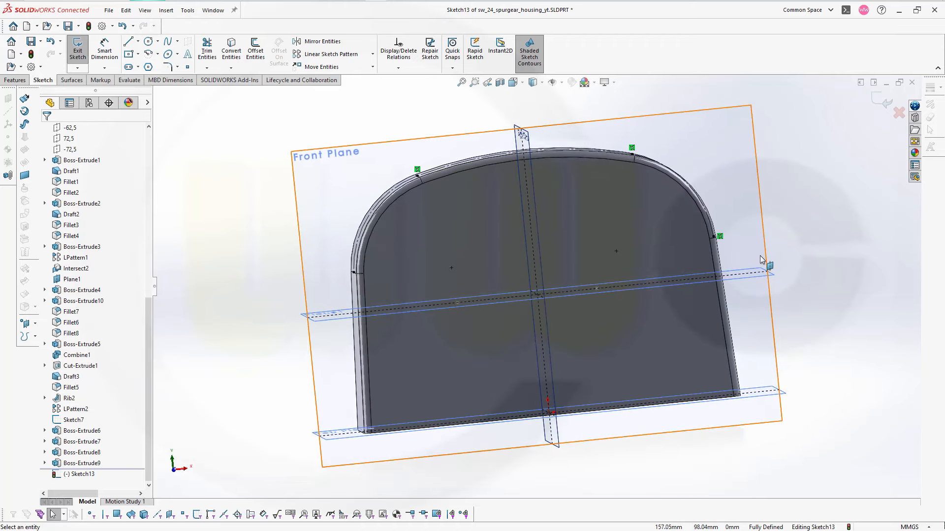
pyautogui.press('space')
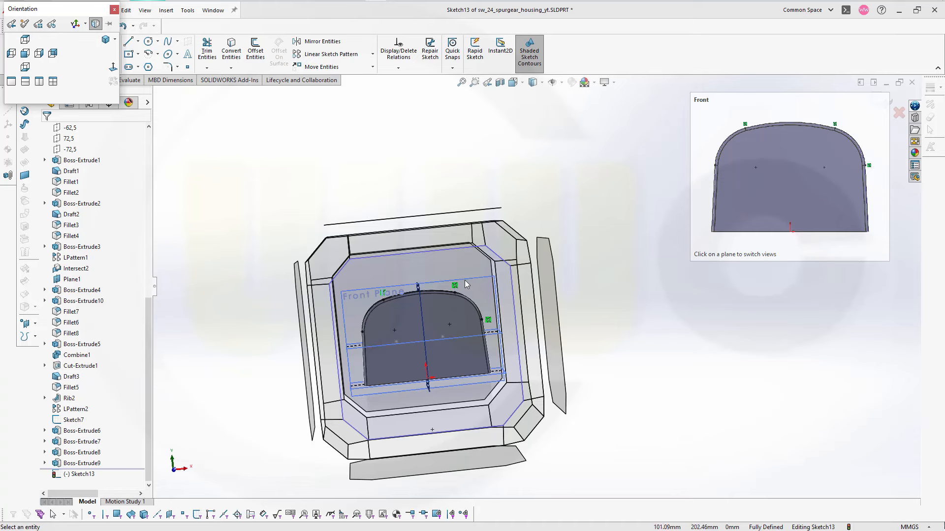
pyautogui.click(465, 281)
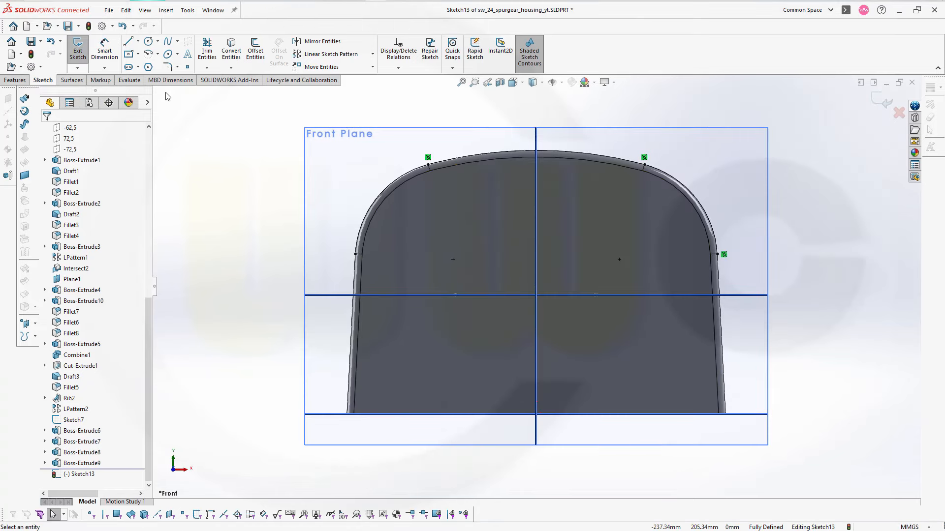
pyautogui.click(148, 42)
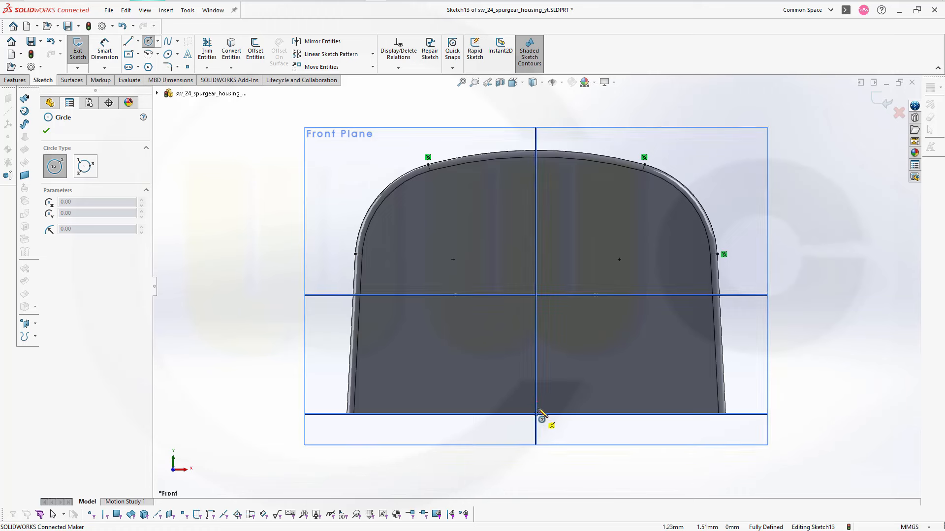
pyautogui.click(536, 408)
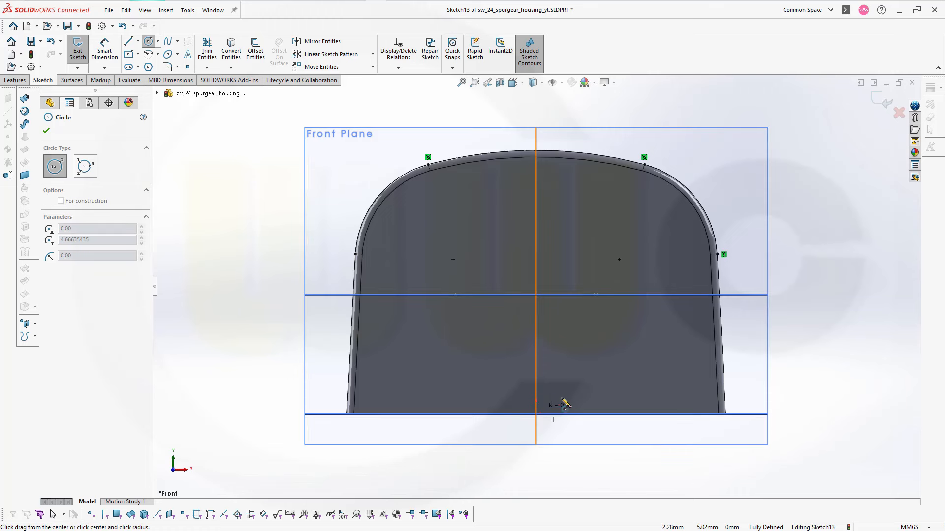
pyautogui.click(616, 386)
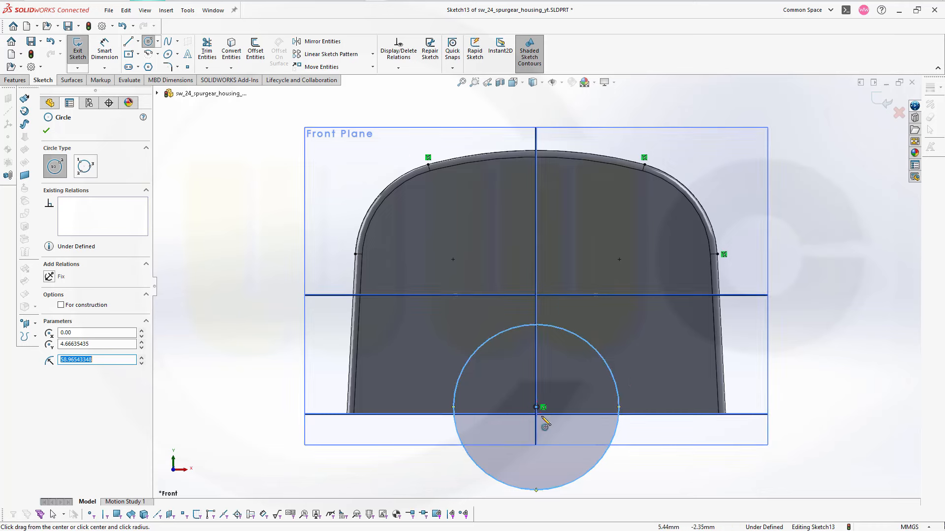
pyautogui.click(536, 408)
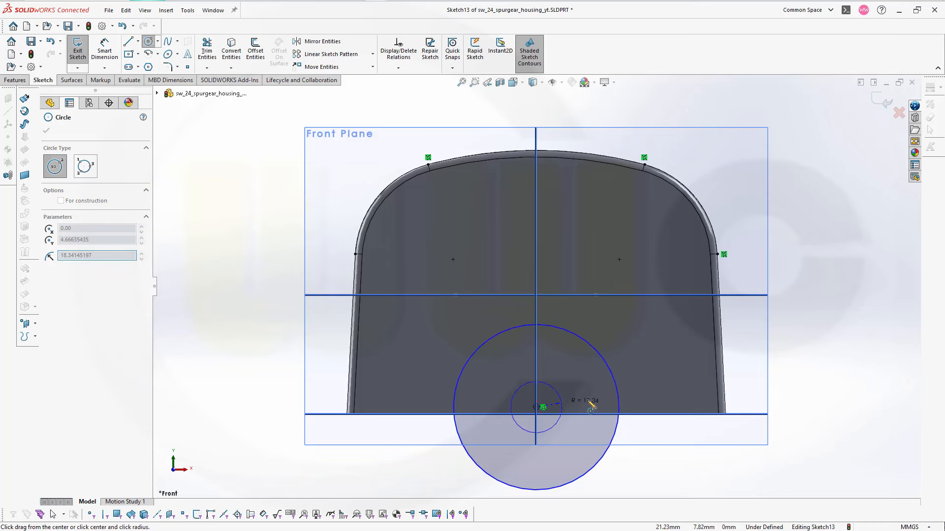
pyautogui.press('Escape')
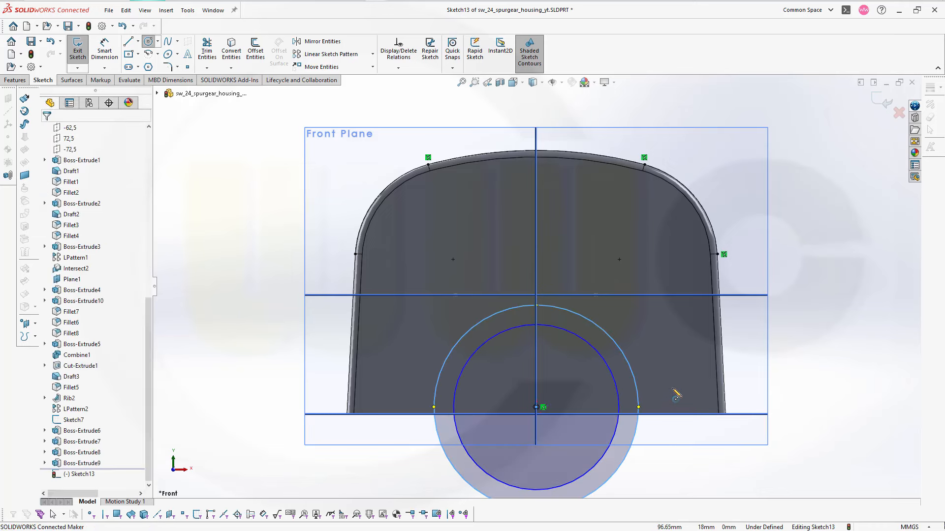
pyautogui.click(226, 93)
# - Dimension the outer circle's diameter to 700 mm
pyautogui.click(104, 50)
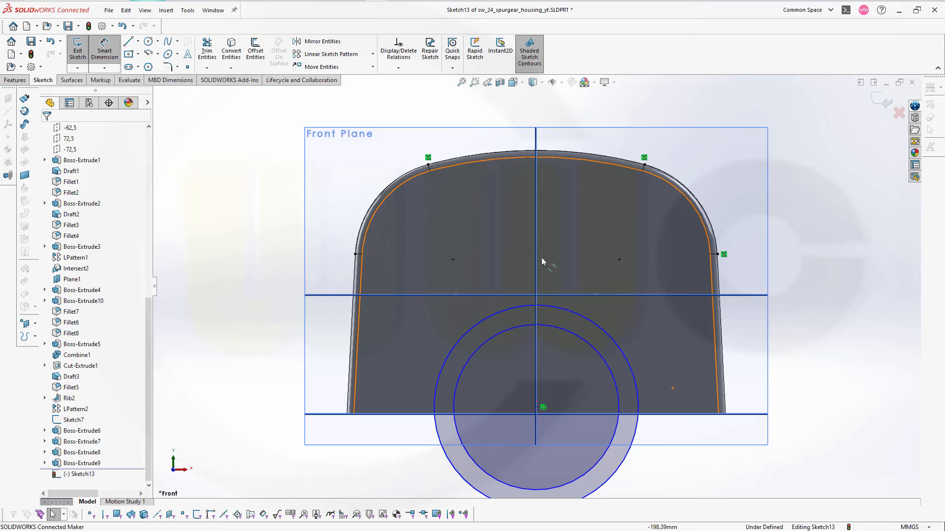
pyautogui.click(629, 358)
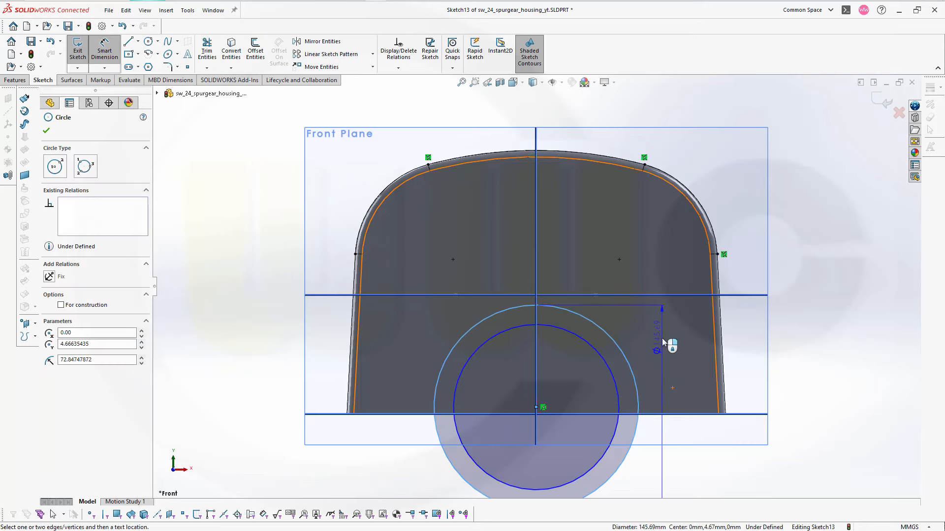
pyautogui.click(671, 367)
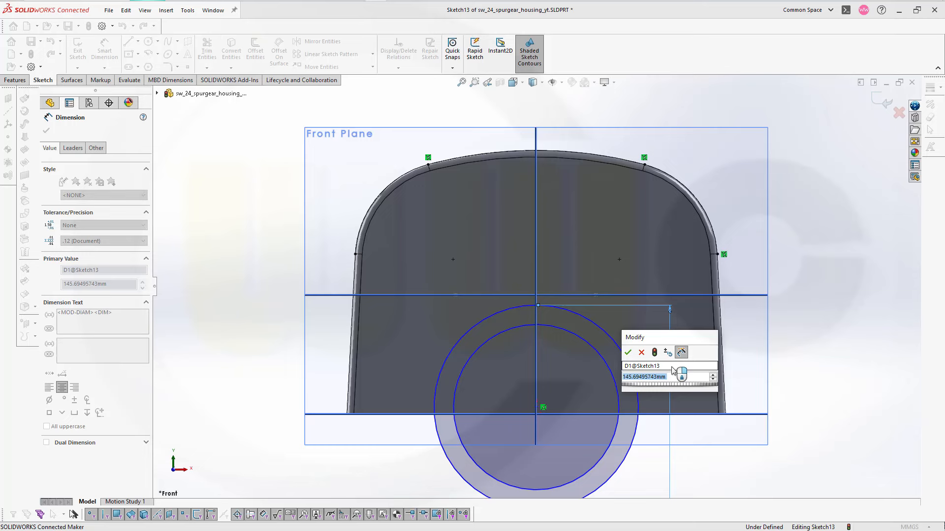
pyautogui.write('700')
pyautogui.press('Return')
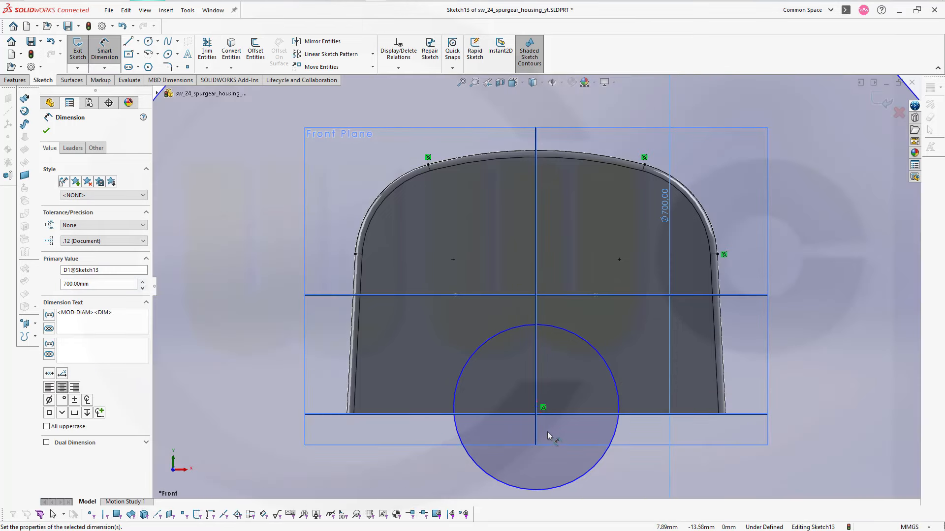
# - Dimension the originally inner circle's diameter to 6900 mm
pyautogui.click(617, 387)
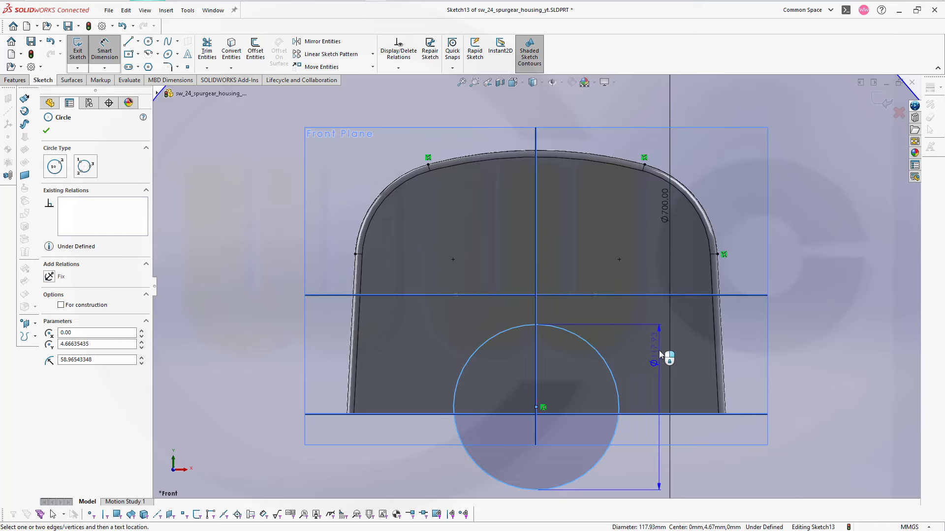
pyautogui.click(706, 375)
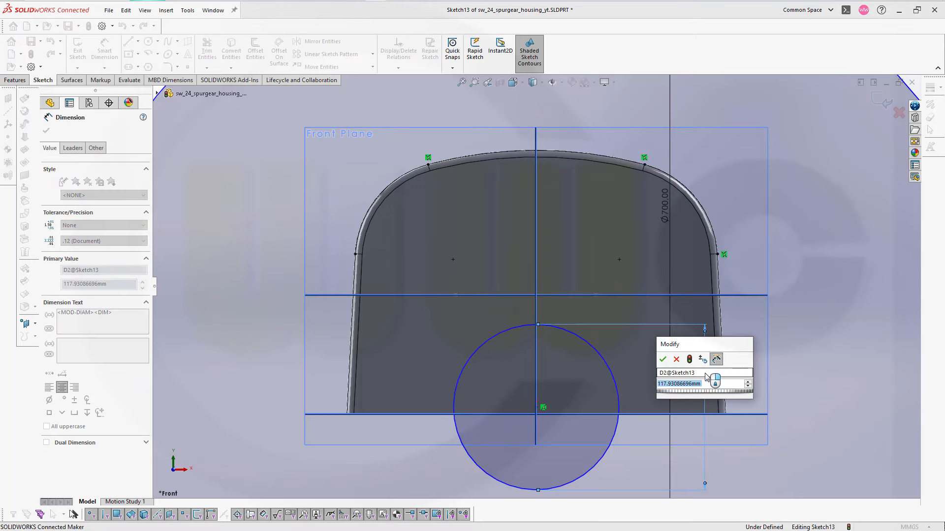
pyautogui.write('6900')
pyautogui.press('Return')
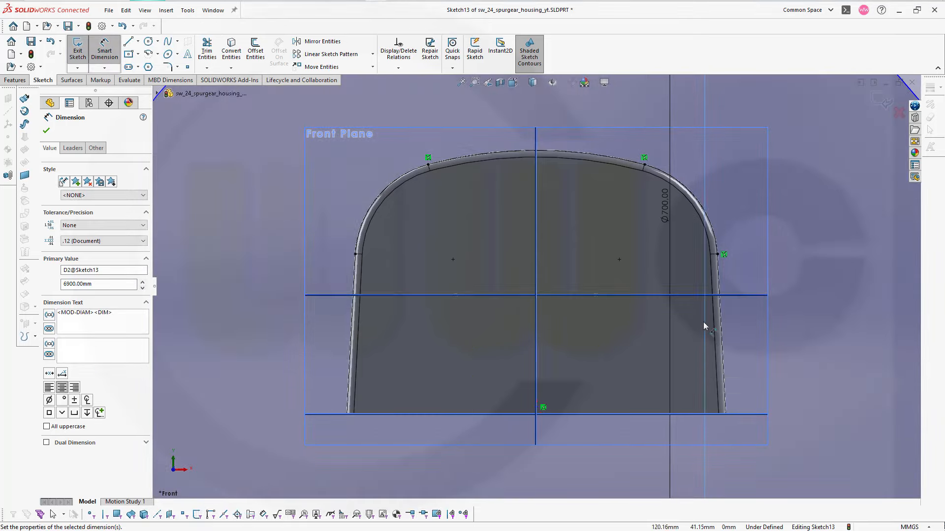
pyautogui.press('Escape')
pyautogui.scroll(2, 734, 270)
pyautogui.scroll(3, 733, 268)
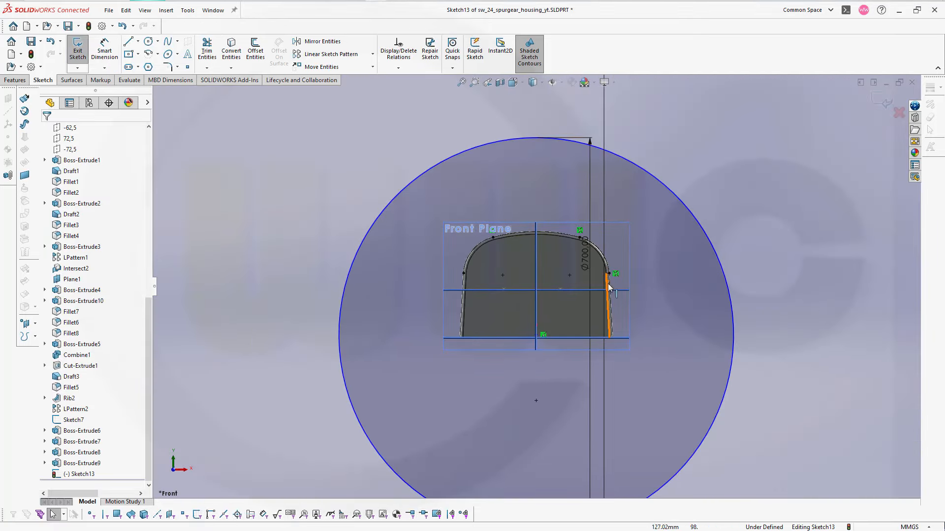
# - Set the second concentric circle's diameter to 690 mm
pyautogui.scroll(-2, 512, 132)
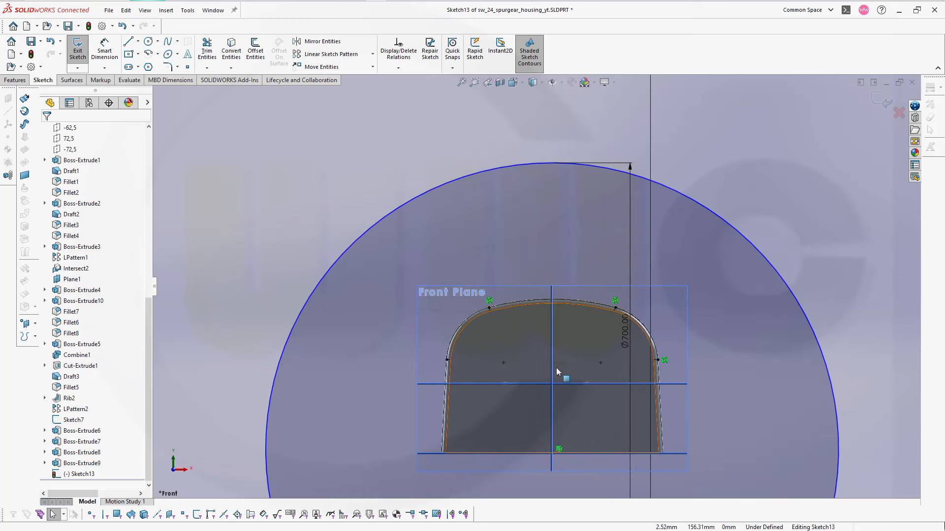
pyautogui.press('z')
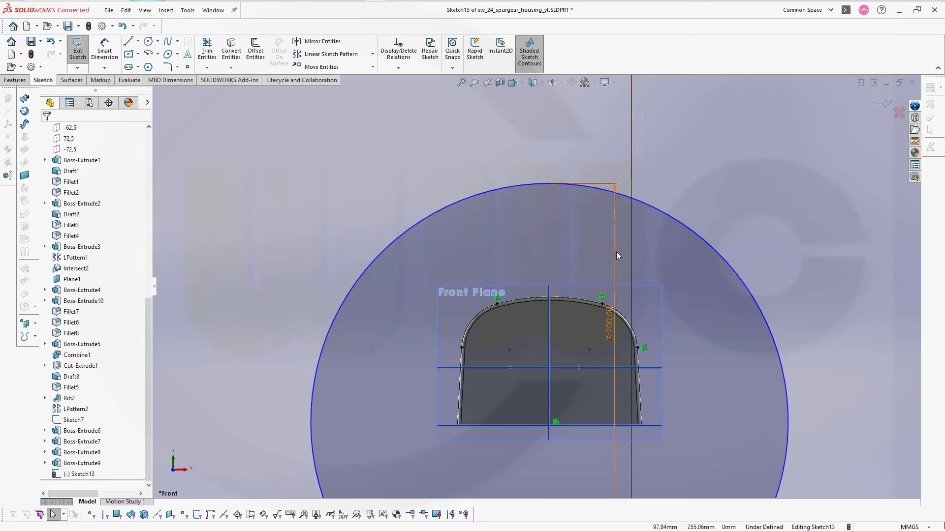
pyautogui.press('z')
pyautogui.press('z')
pyautogui.press('z')
pyautogui.press('z')
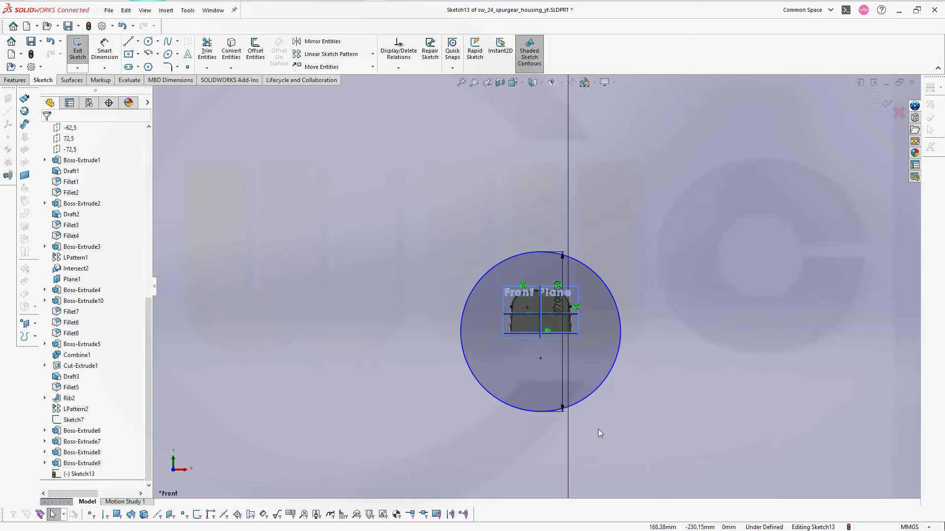
pyautogui.click(558, 426)
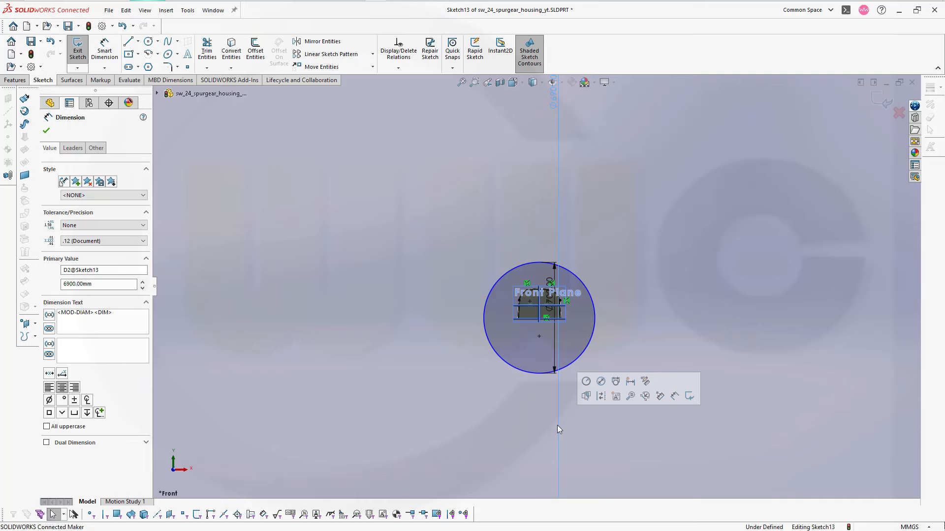
pyautogui.doubleClick(105, 284)
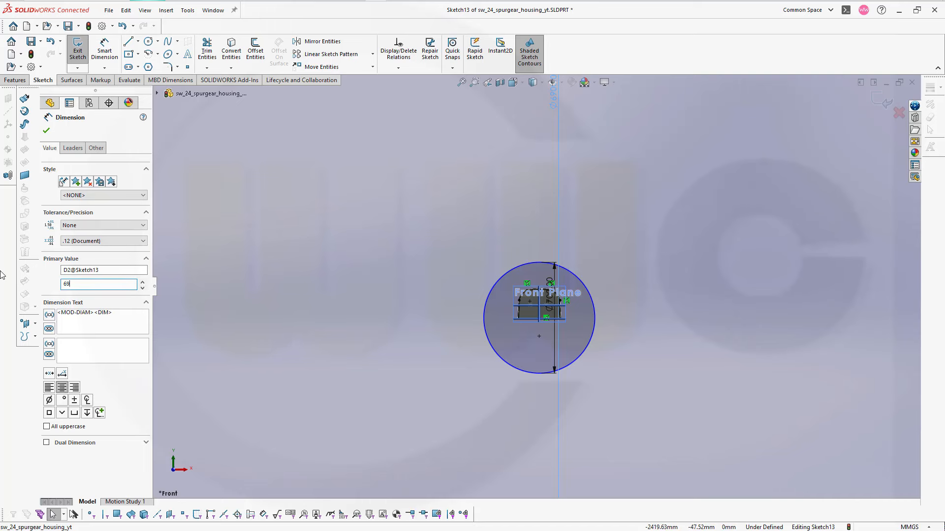
pyautogui.write('690')
pyautogui.press('Return')
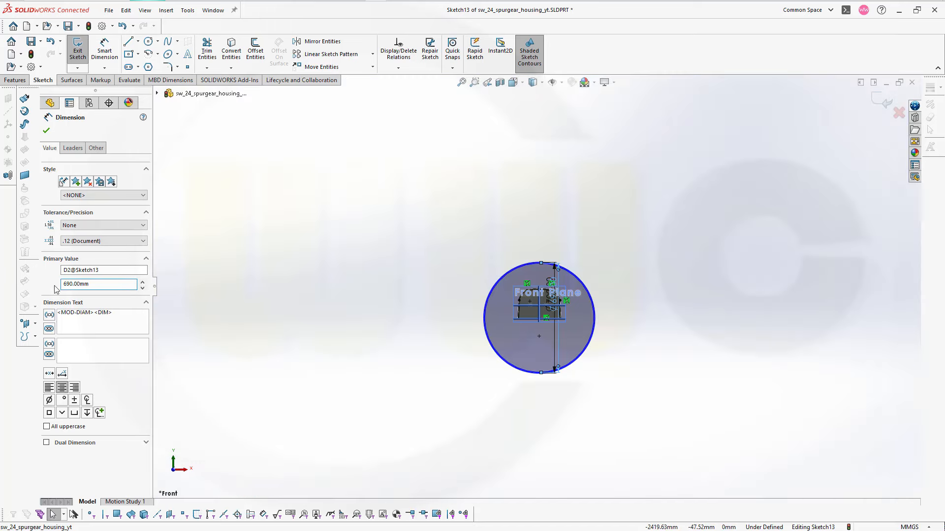
pyautogui.press('Escape')
# - Show the reference plane 193,94-6 above the housing contour
pyautogui.scroll(1, 110, 231)
pyautogui.scroll(3, 116, 226)
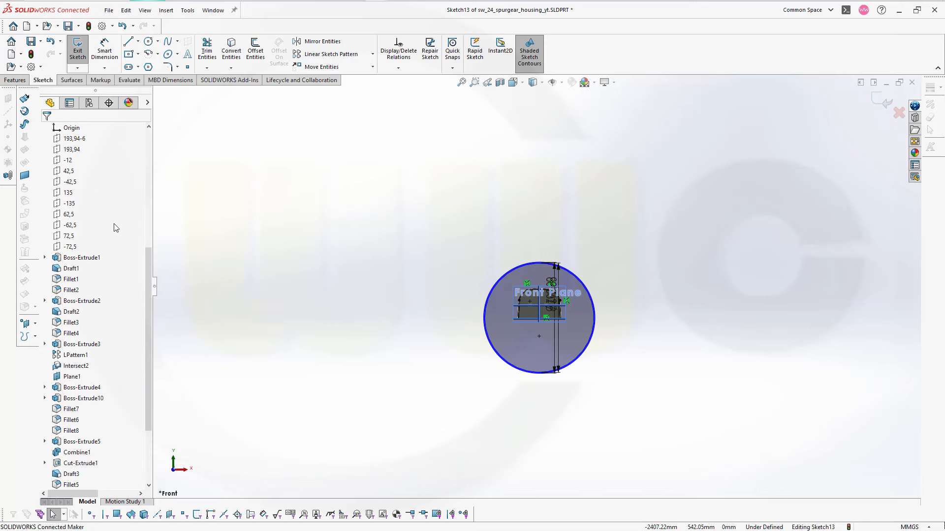
pyautogui.click(82, 171)
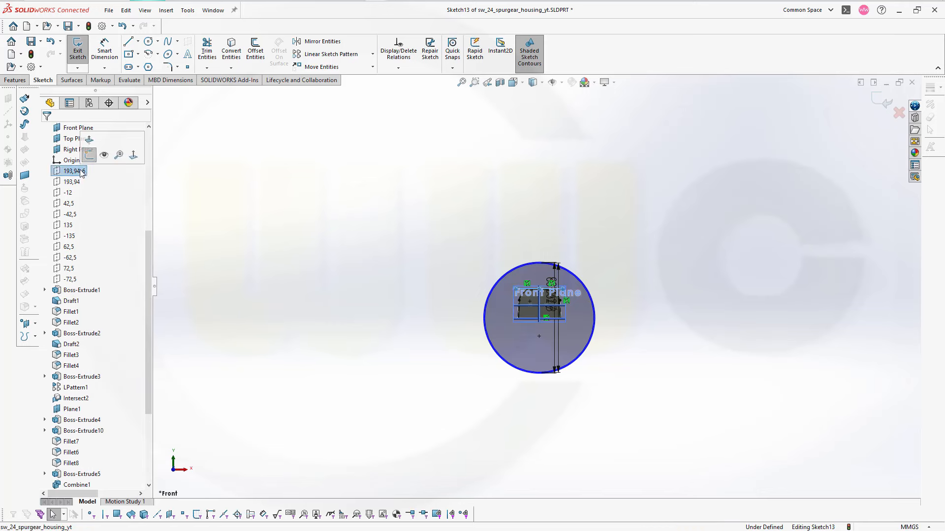
pyautogui.scroll(-3, 537, 251)
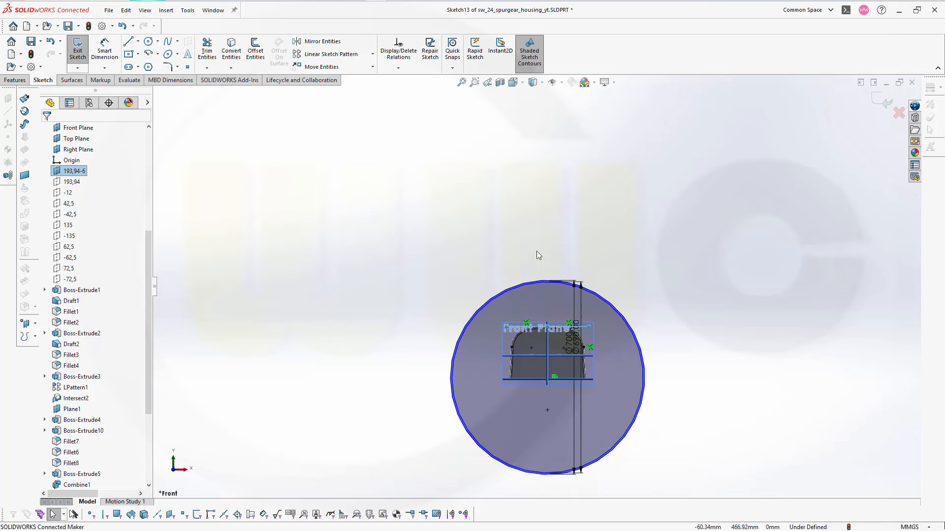
pyautogui.scroll(-5, 540, 262)
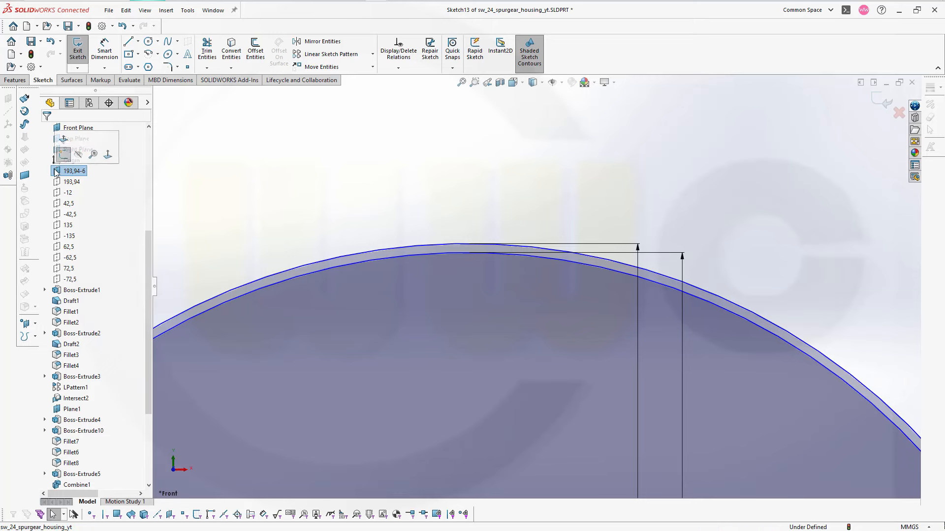
pyautogui.scroll(3, 394, 271)
pyautogui.scroll(-3, 512, 393)
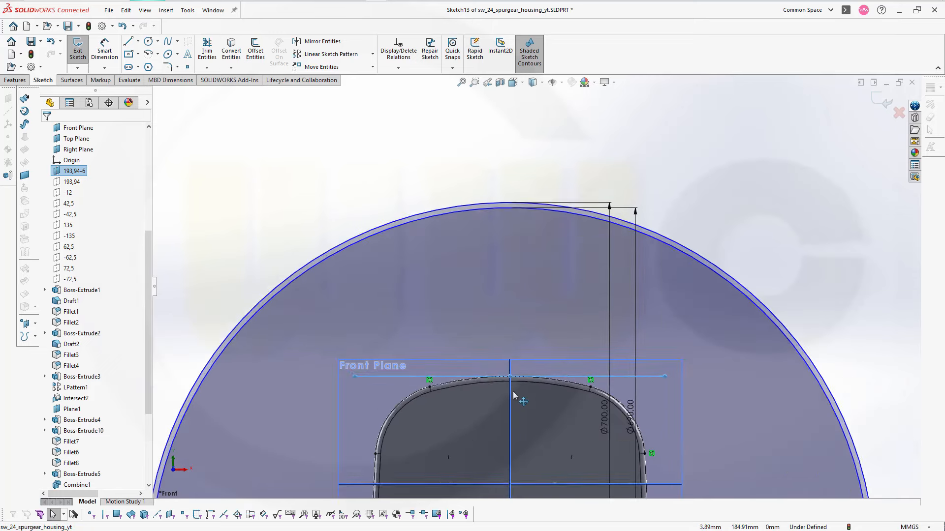
pyautogui.scroll(1, 593, 366)
pyautogui.scroll(3, 593, 367)
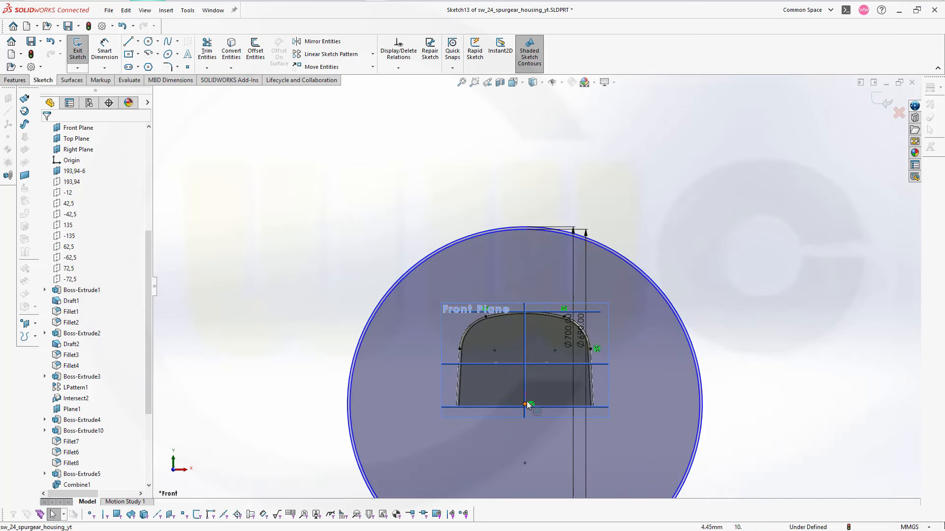
# - Examine the 700 mm and 690 mm circles and their position relative to the housing contour
pyautogui.moveTo(527, 394); pyautogui.dragTo(530, 438)
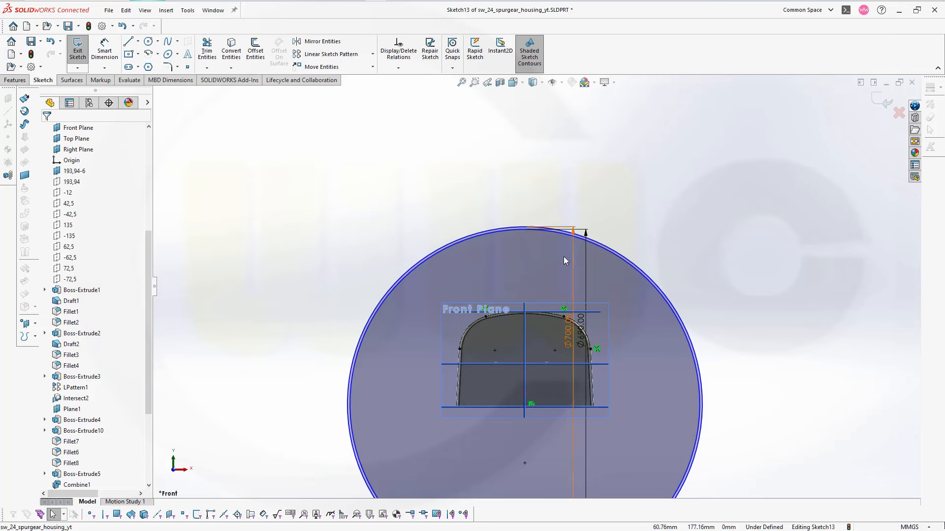
pyautogui.click(524, 227)
pyautogui.press('Escape')
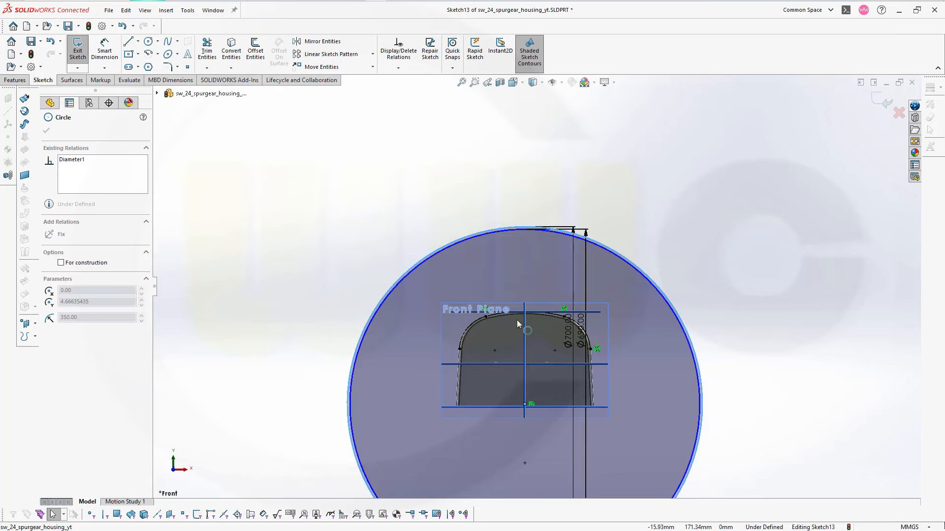
pyautogui.press('Escape')
pyautogui.scroll(3, 575, 411)
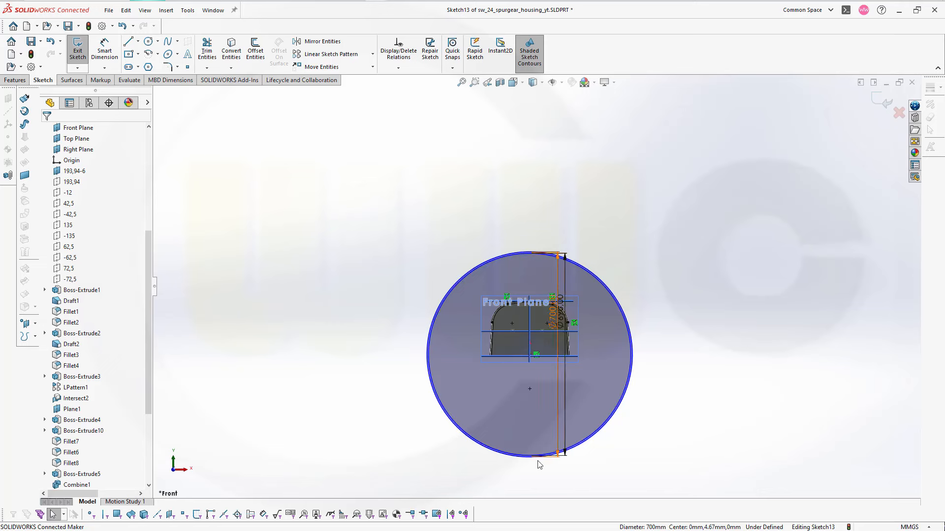
pyautogui.click(526, 457)
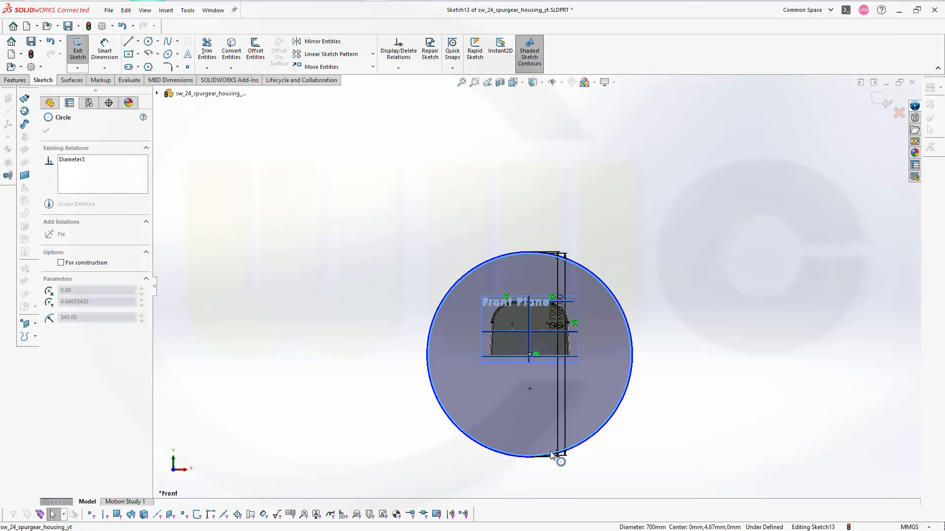
pyautogui.scroll(4, 536, 258)
pyautogui.press('Escape')
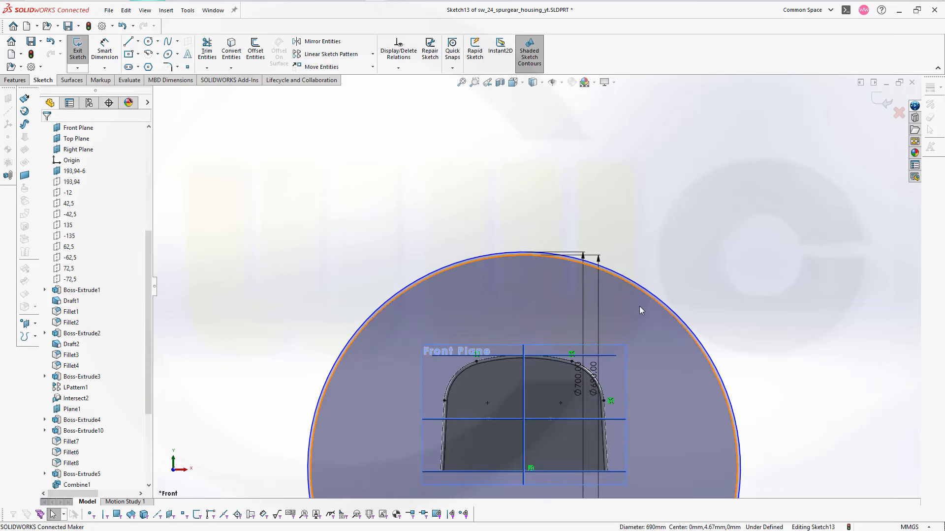
pyautogui.scroll(-3, 639, 310)
pyautogui.scroll(5, 545, 413)
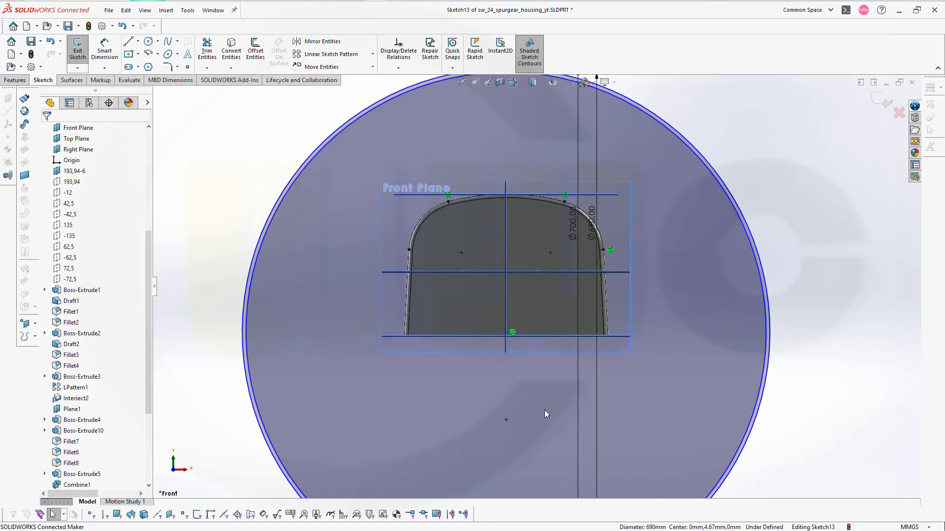
pyautogui.scroll(-2, 481, 69)
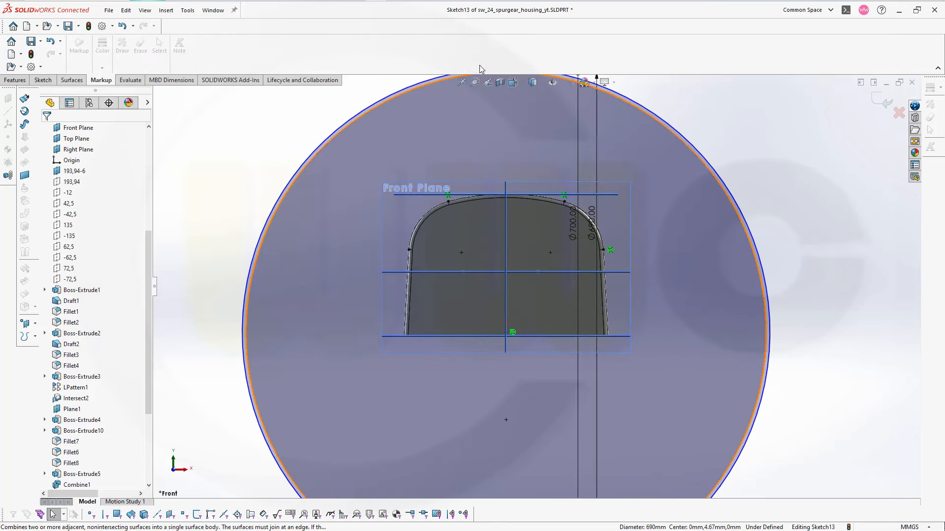
pyautogui.keyDown('shift'); pyautogui.moveTo(708, 128); pyautogui.dragTo(706, 167, button='middle'); pyautogui.keyUp('shift')
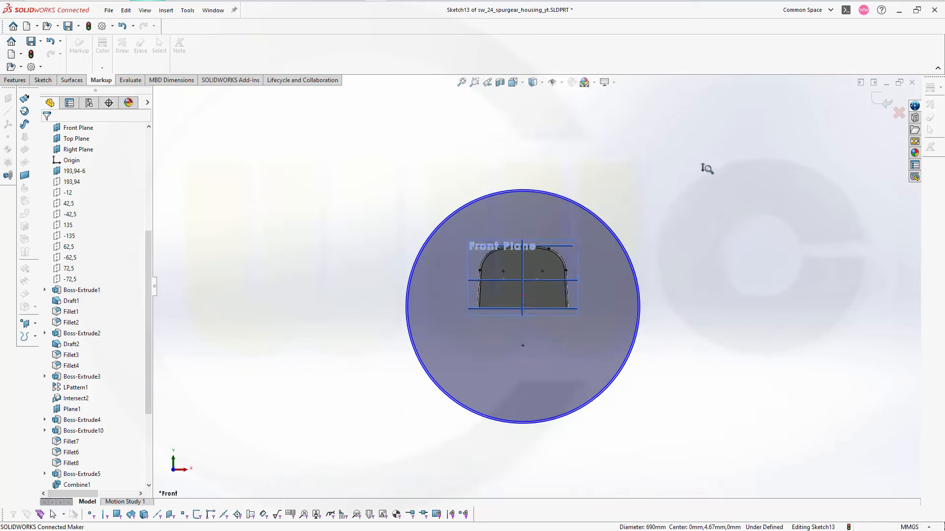
pyautogui.scroll(1, 603, 164)
pyautogui.scroll(-1, 509, 238)
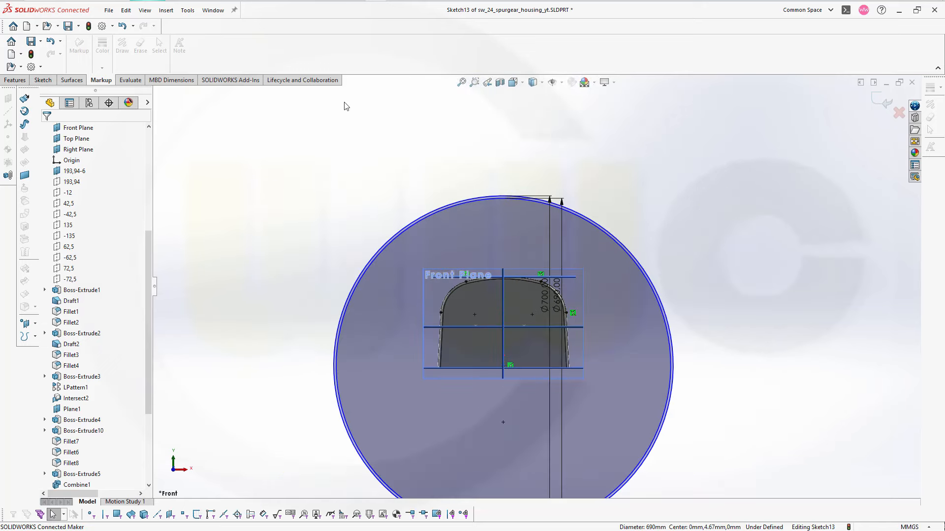
# - Make the 700 mm circle tangent to the reference plane 193,94-6
pyautogui.scroll(-3, 528, 292)
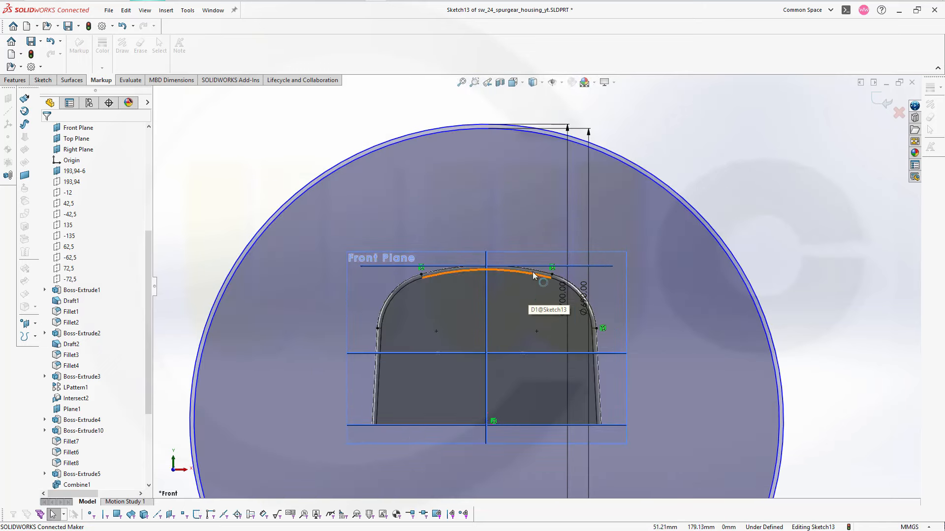
pyautogui.click(598, 267)
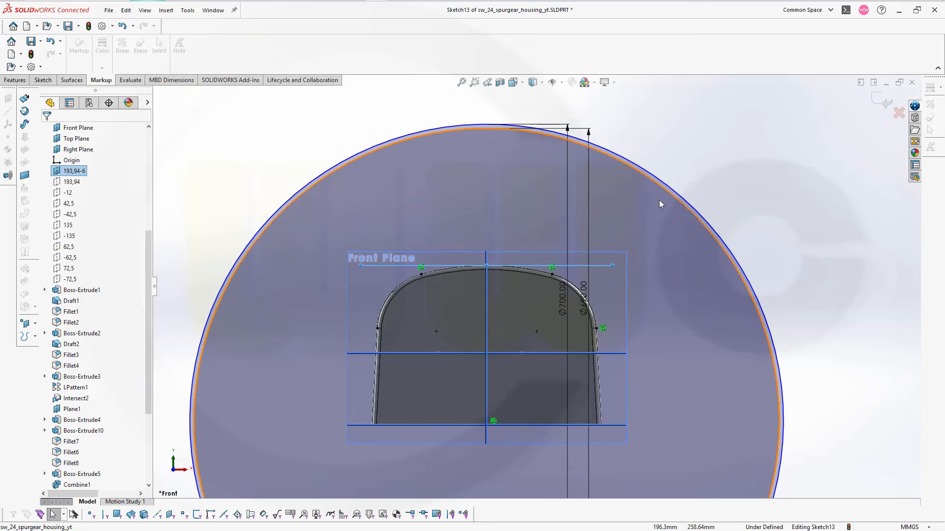
pyautogui.keyDown('ctrl'); pyautogui.click(484, 126); pyautogui.keyUp('ctrl')
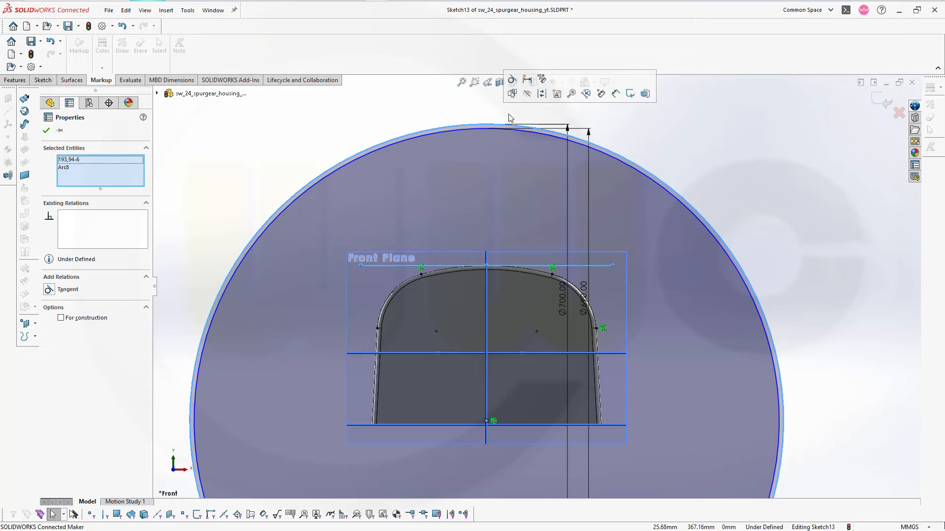
pyautogui.click(512, 80)
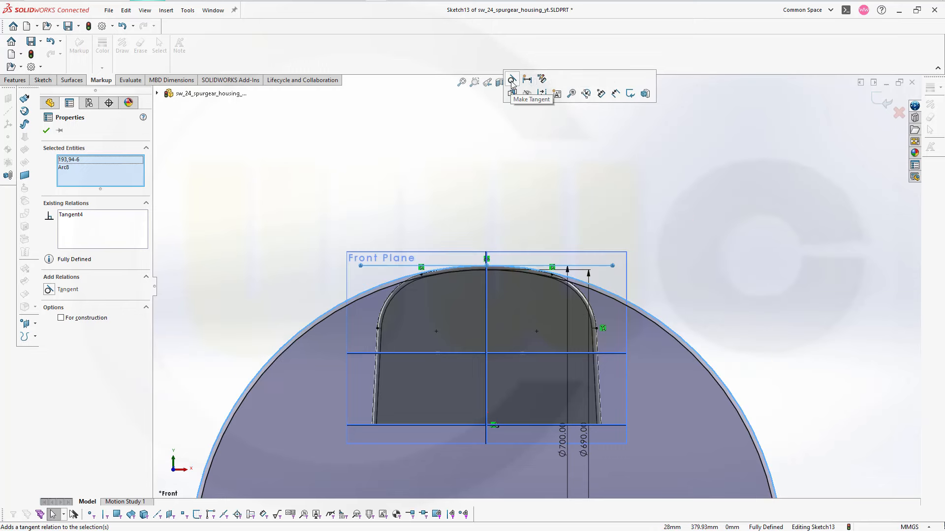
pyautogui.click(676, 232)
pyautogui.scroll(-5, 435, 373)
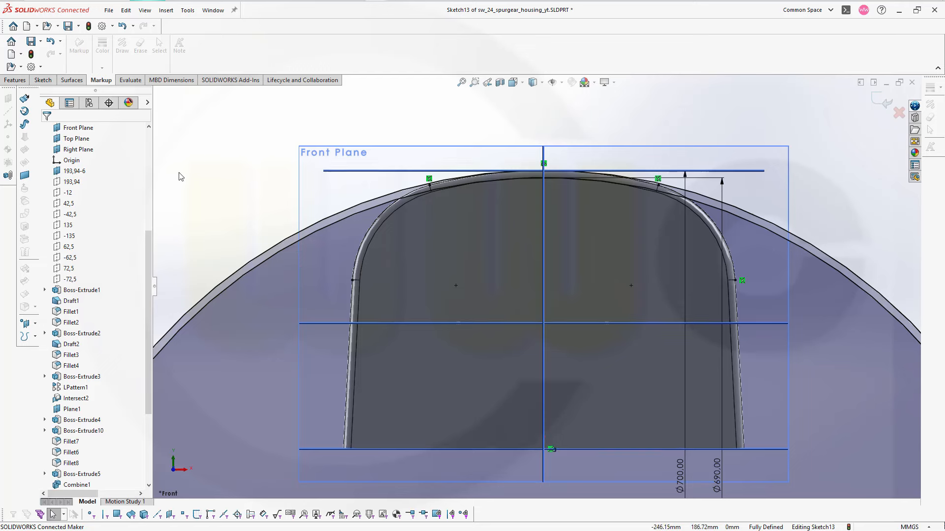
# - Sketch a circle of about 11 mm radius left of the housing and move its centre to about X -143, Y 137 mm, inside the 690 mm circle
pyautogui.click(43, 81)
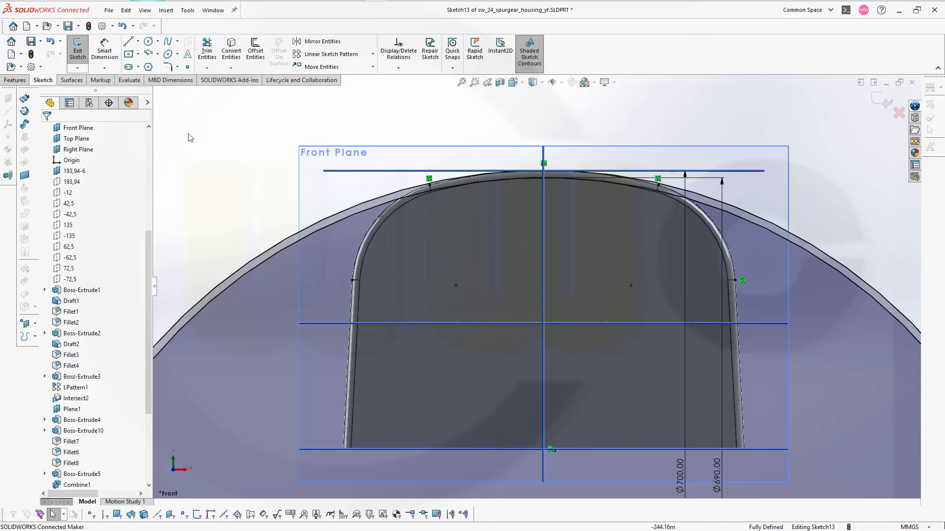
pyautogui.click(148, 43)
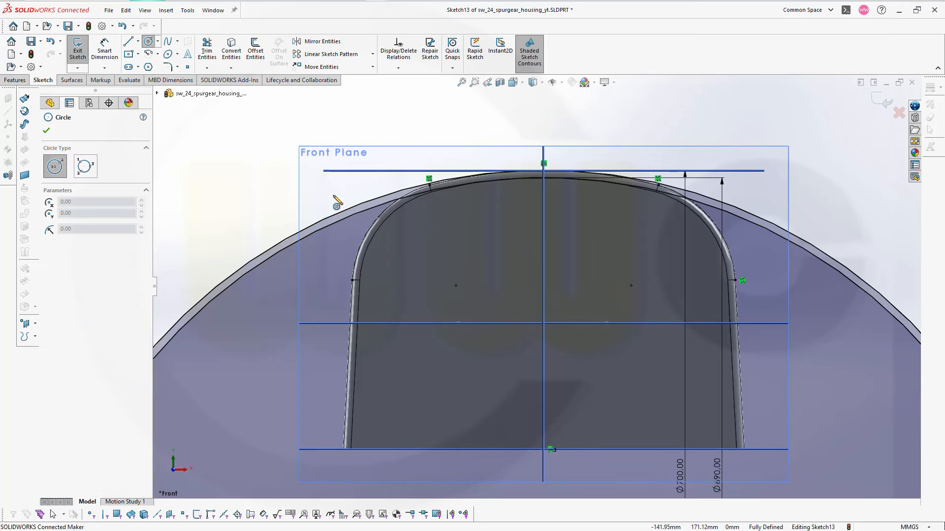
pyautogui.moveTo(337, 194); pyautogui.dragTo(354, 206)
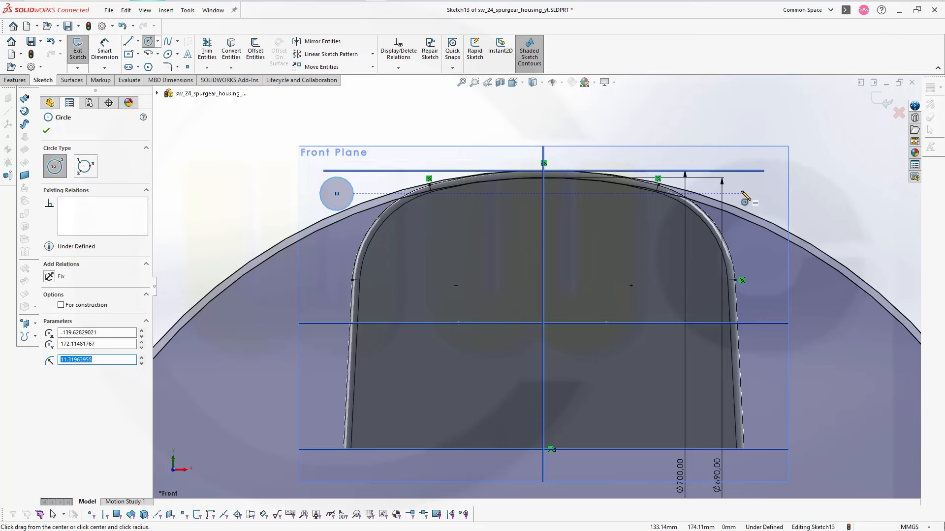
pyautogui.moveTo(735, 190); pyautogui.dragTo(744, 198)
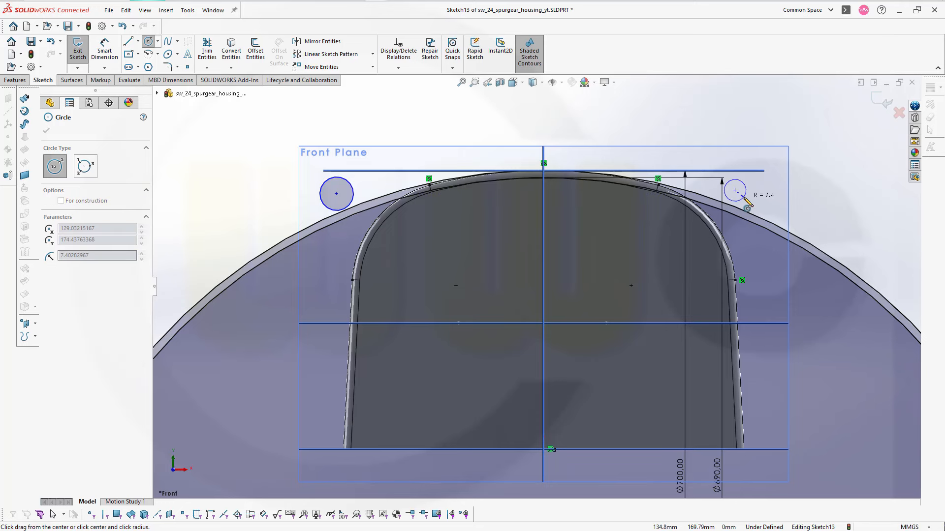
pyautogui.press('Escape')
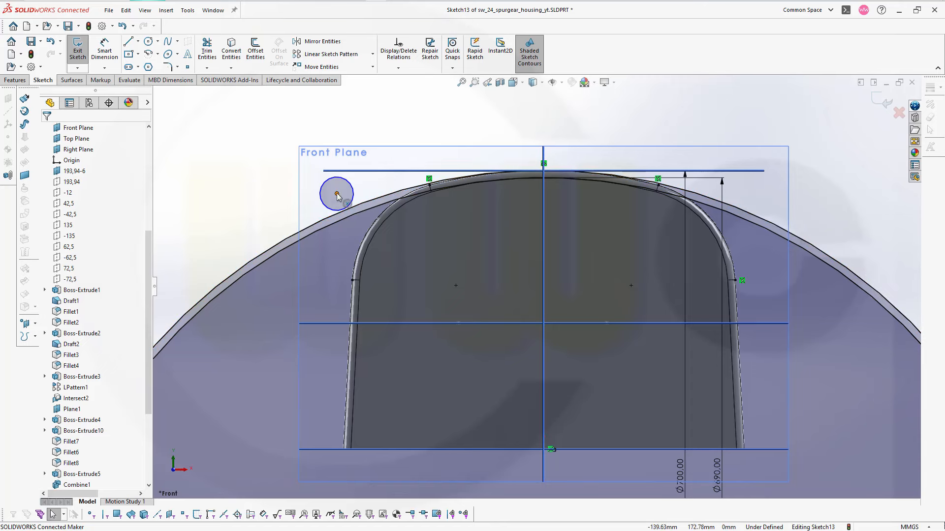
pyautogui.moveTo(337, 194); pyautogui.dragTo(332, 245)
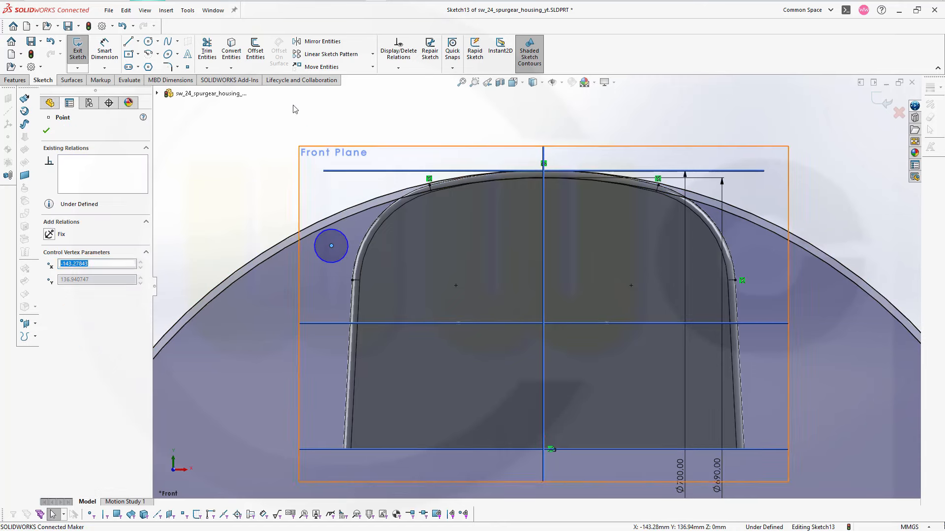
# - Sketch a second small circle right of the housing, inside the 690 mm circle, centred at about X 141, Y 134 mm
pyautogui.click(148, 41)
pyautogui.click(753, 251)
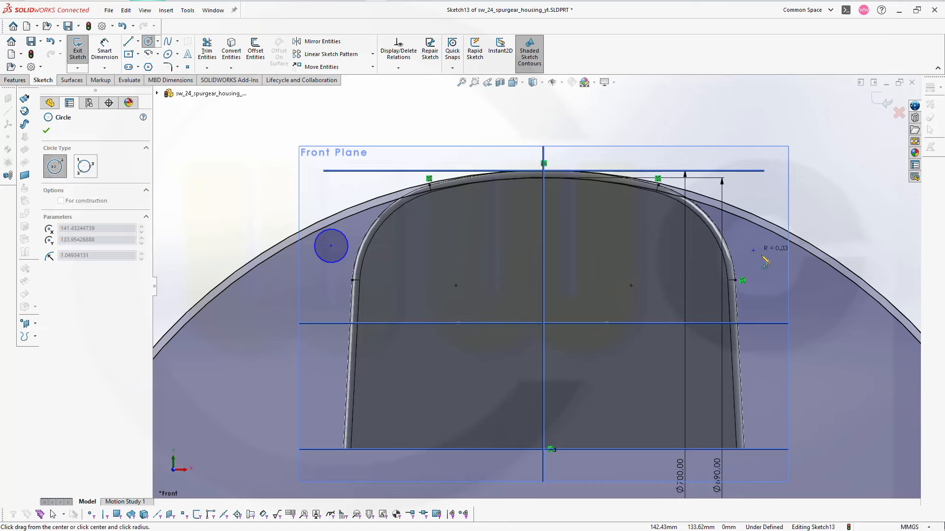
pyautogui.click(769, 261)
pyautogui.press('Escape')
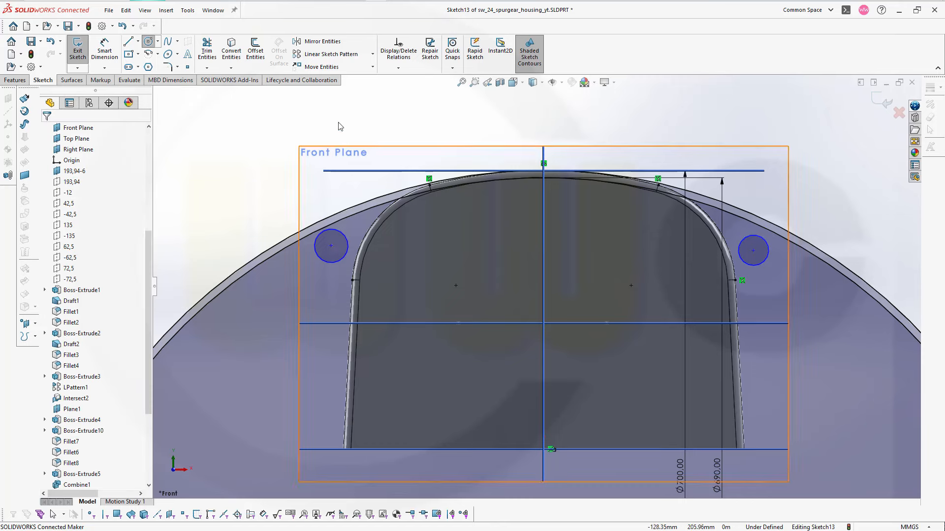
# - Dimension the small circle left of the housing to a 14 mm diameter
pyautogui.click(104, 49)
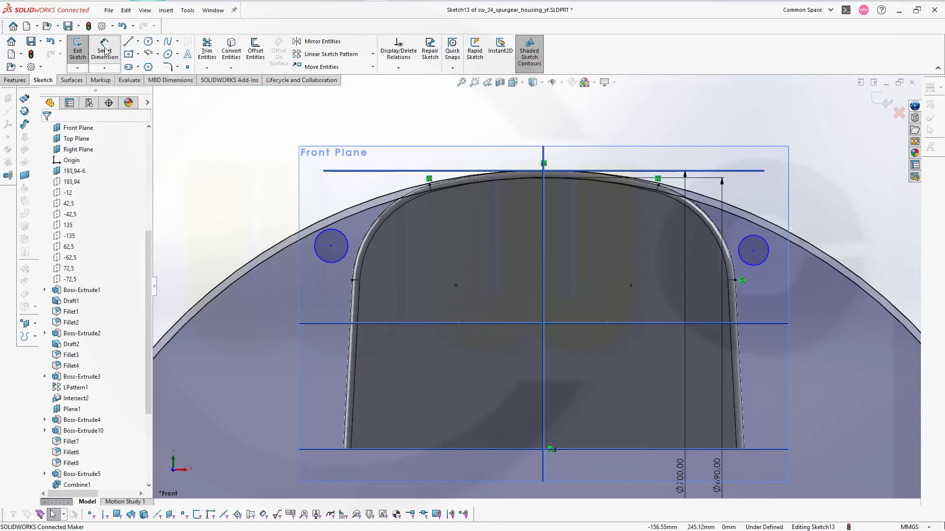
pyautogui.click(343, 234)
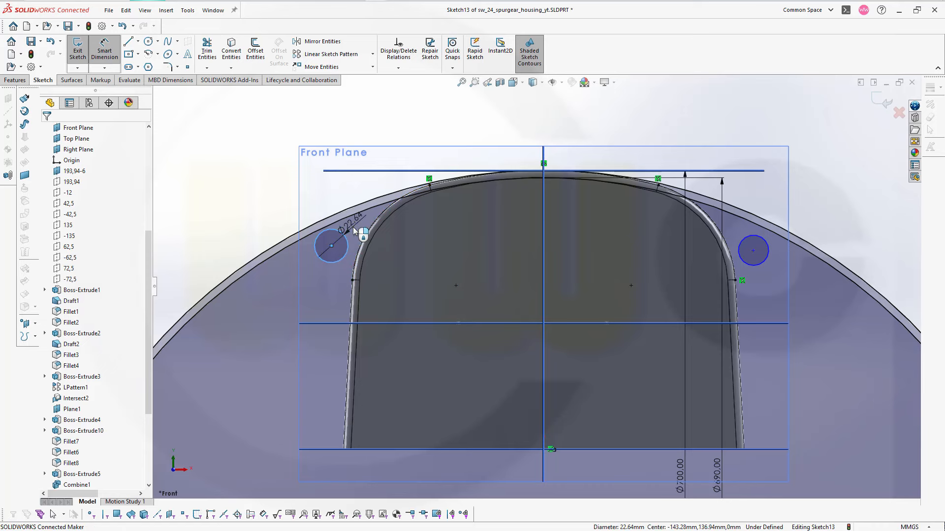
pyautogui.click(352, 231)
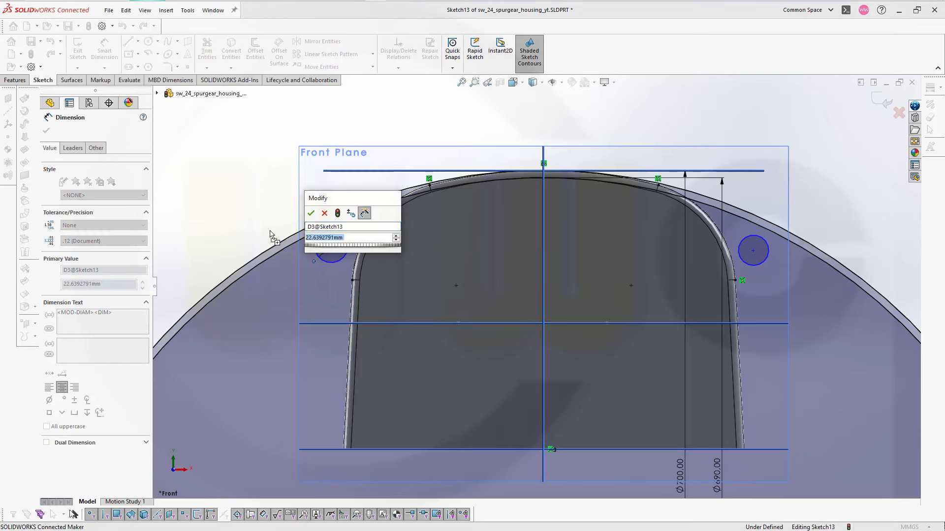
pyautogui.write('14')
pyautogui.press('Return')
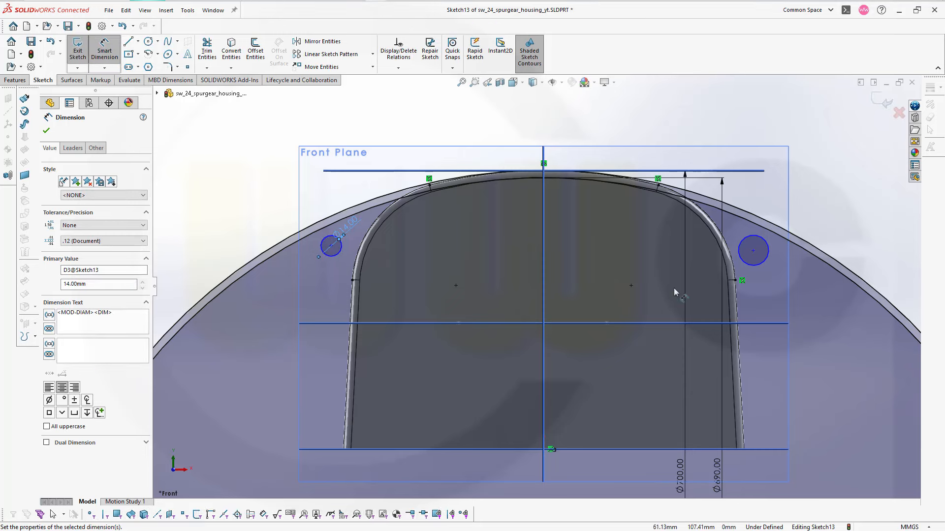
# - Dimension the small circle right of the housing to a 14 mm diameter as well
pyautogui.click(757, 267)
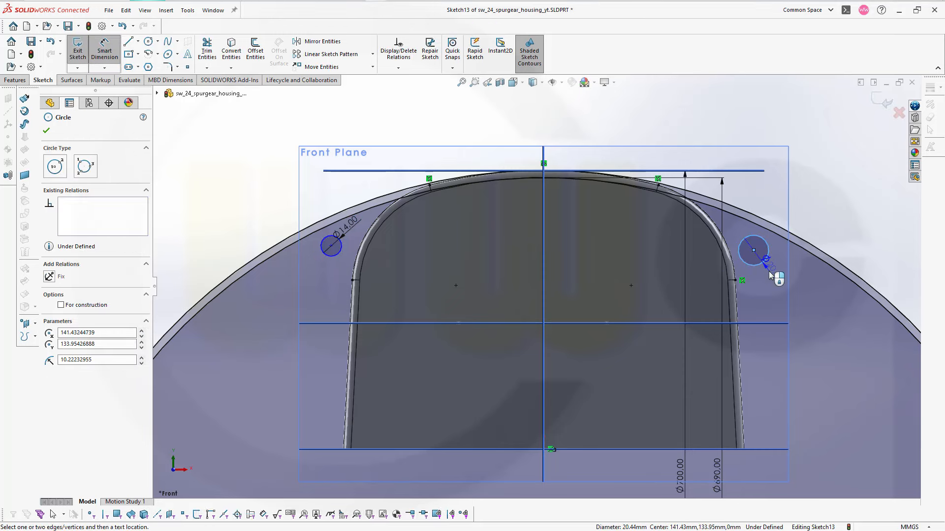
pyautogui.click(771, 277)
pyautogui.write('14')
pyautogui.press('Return')
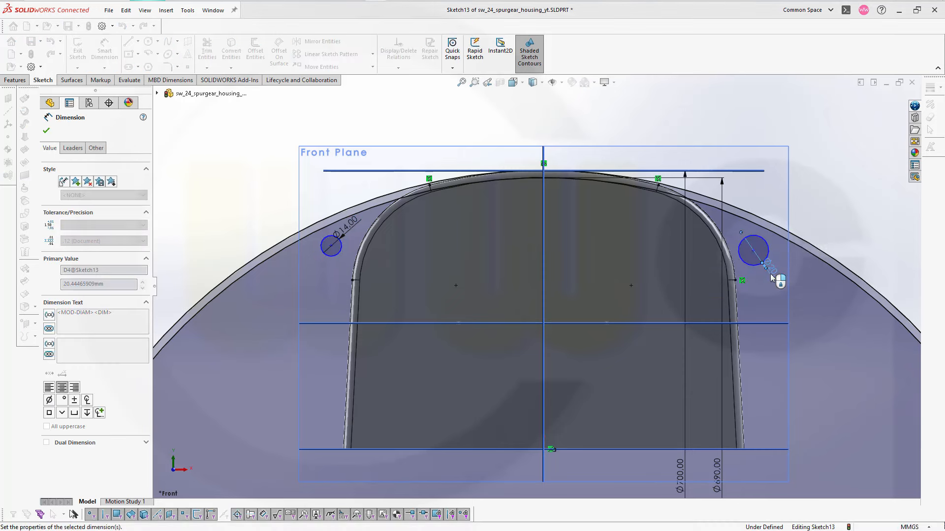
pyautogui.press('Escape')
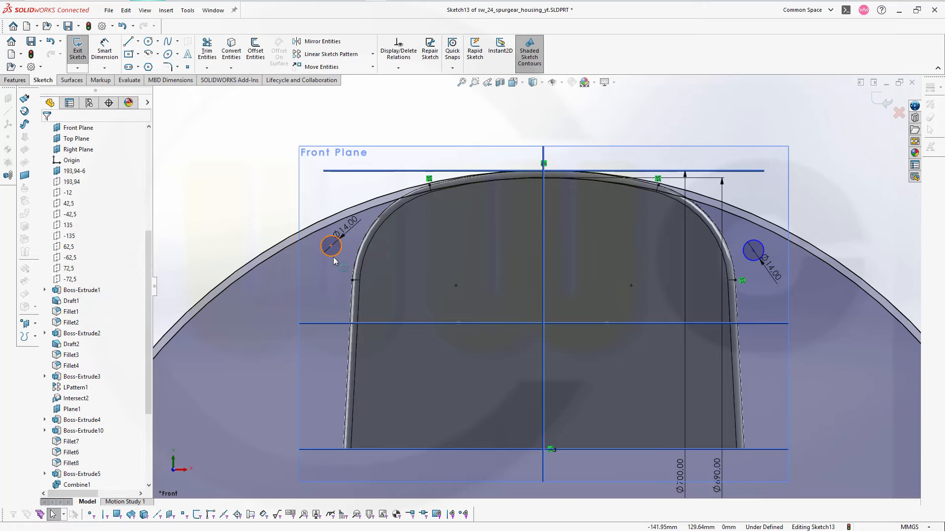
# - Convert both 14 mm side circles to construction geometry
pyautogui.click(339, 250)
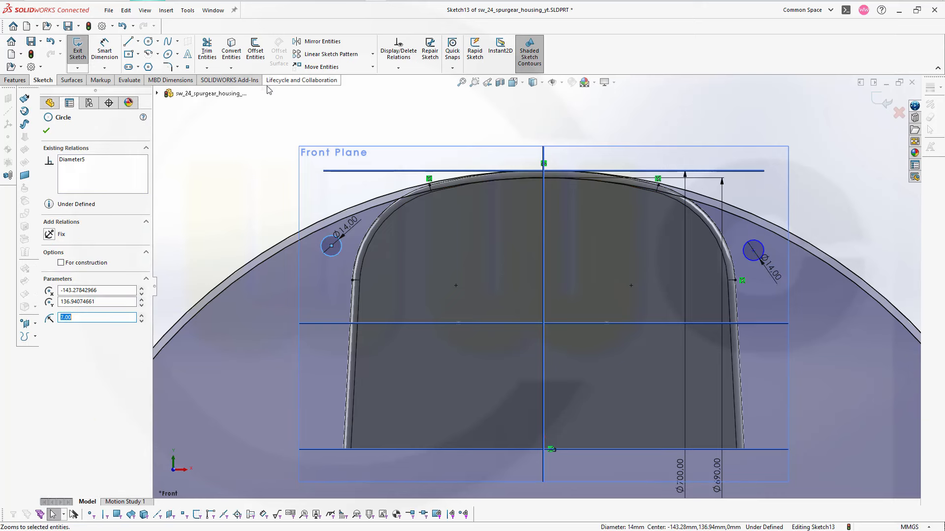
pyautogui.click(61, 263)
pyautogui.click(757, 326)
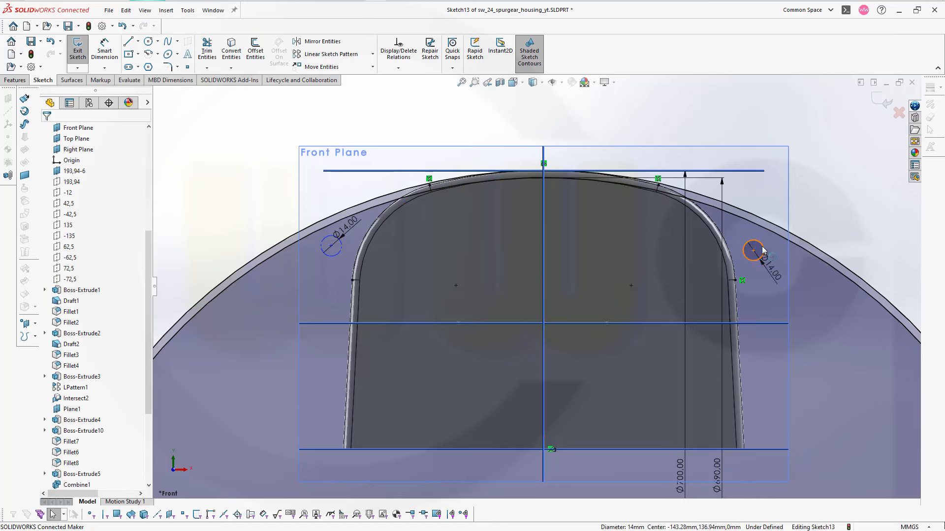
pyautogui.click(762, 248)
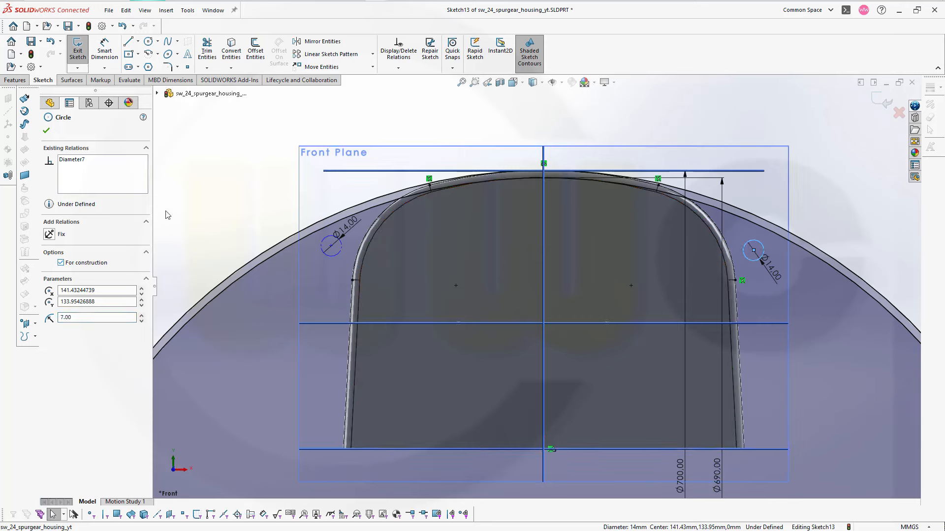
pyautogui.click(233, 205)
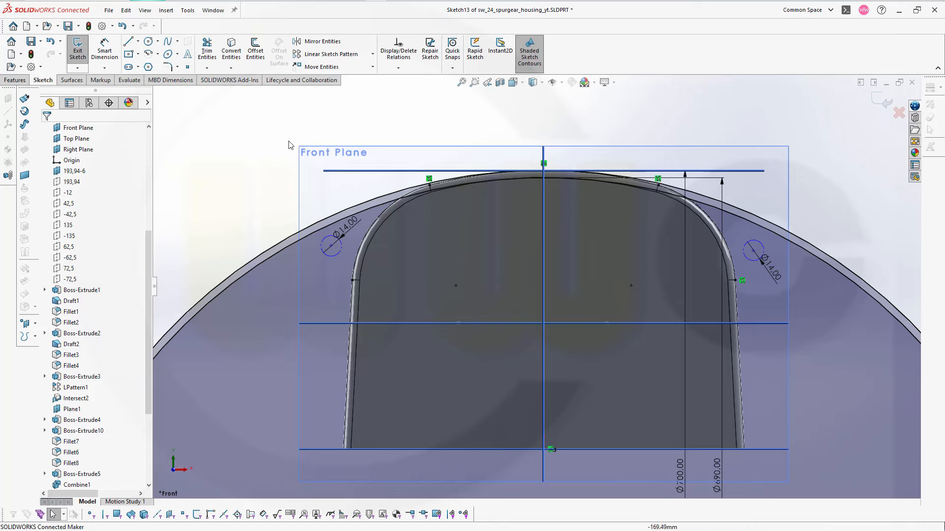
# - Make the left 14 mm circle tangent to the housing contour's left corner arc and to the 690 mm circle
pyautogui.click(339, 254)
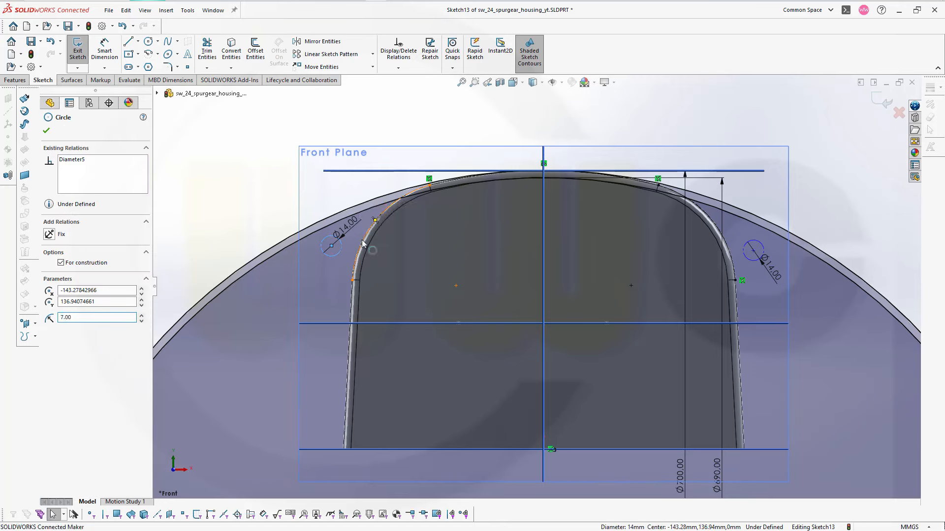
pyautogui.keyDown('ctrl'); pyautogui.click(362, 241); pyautogui.keyUp('ctrl')
pyautogui.click(404, 198)
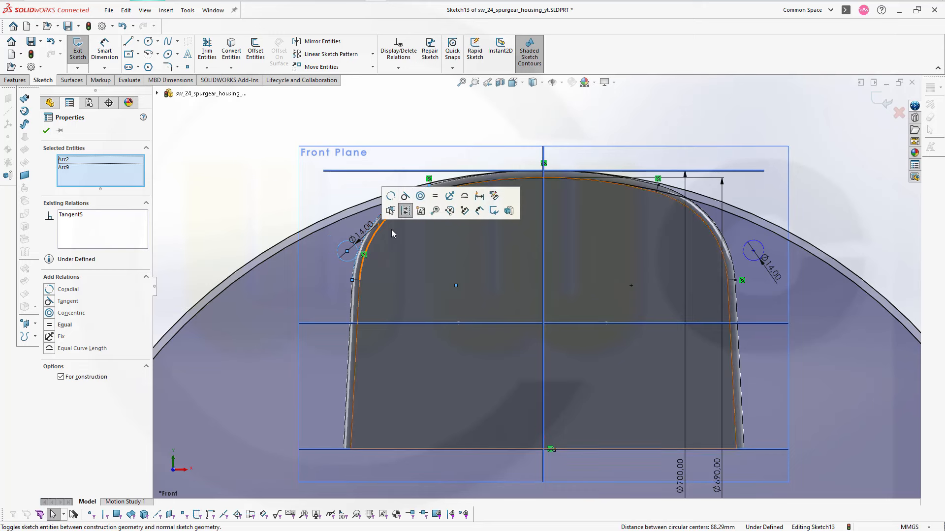
pyautogui.click(318, 230)
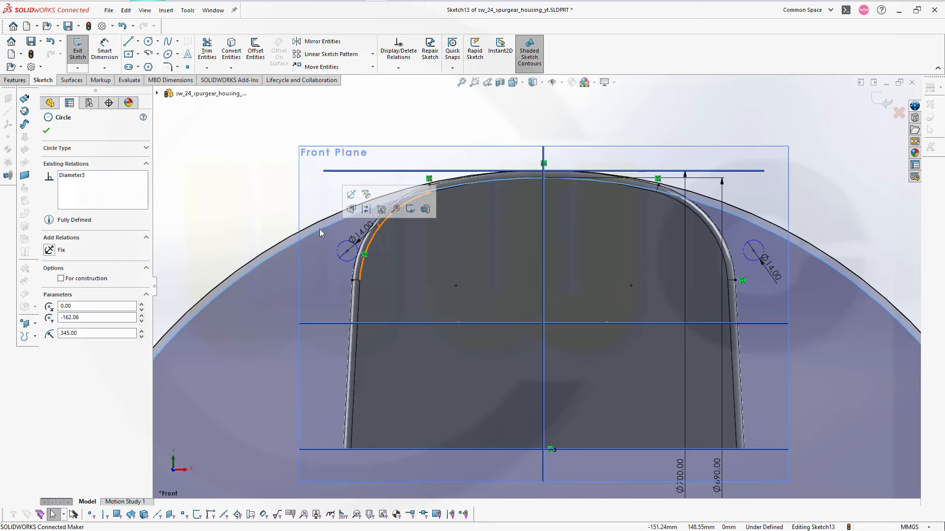
pyautogui.click(320, 230)
pyautogui.keyDown('ctrl'); pyautogui.click(339, 247); pyautogui.keyUp('ctrl')
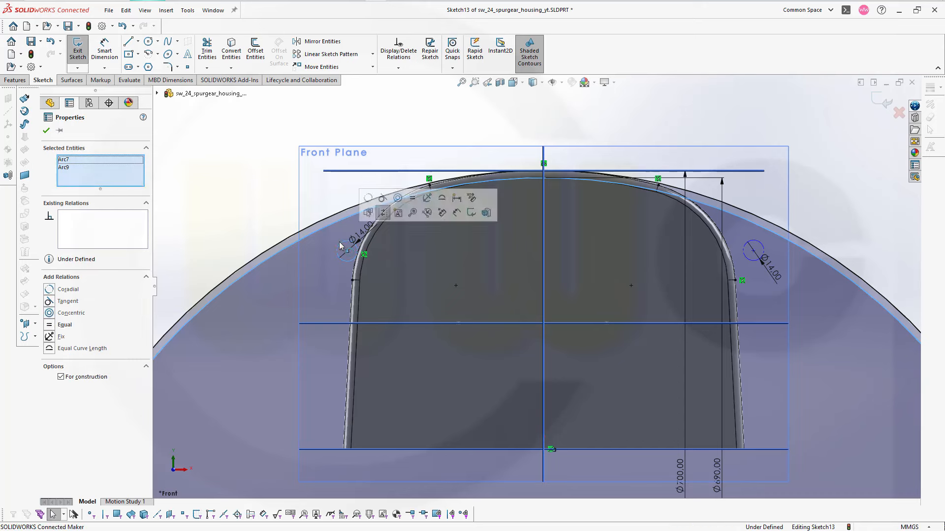
pyautogui.click(385, 198)
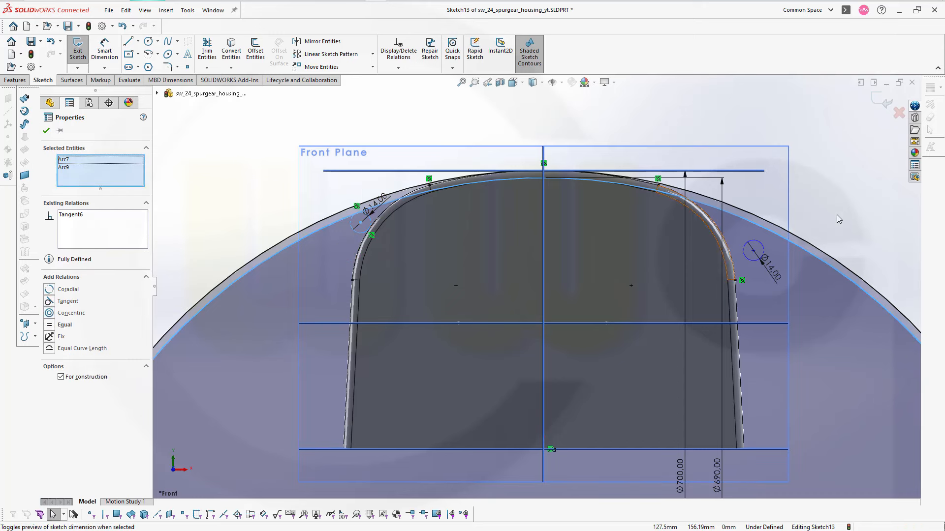
pyautogui.click(835, 214)
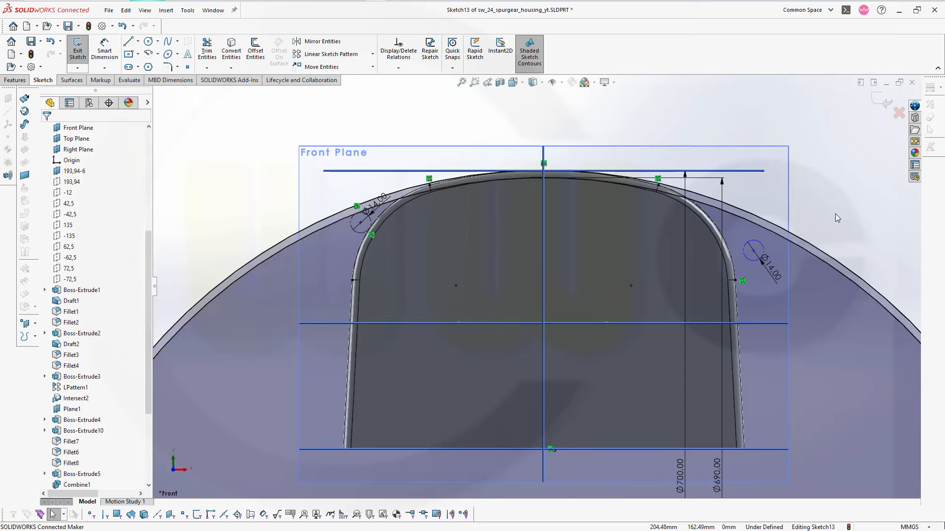
# - Make the right 14 mm circle tangent to the housing contour's right corner arc and to the 690 mm circle
pyautogui.click(730, 251)
pyautogui.keyDown('ctrl'); pyautogui.click(762, 245); pyautogui.keyUp('ctrl')
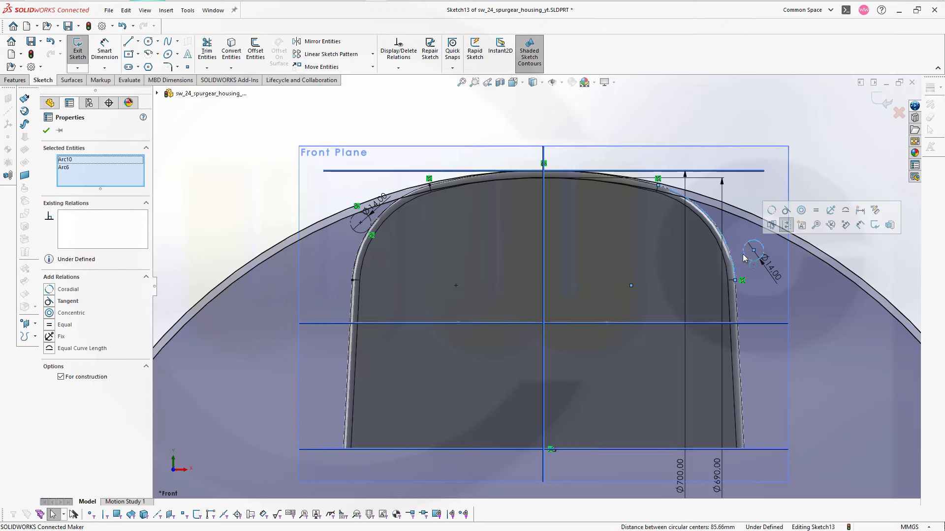
pyautogui.click(788, 213)
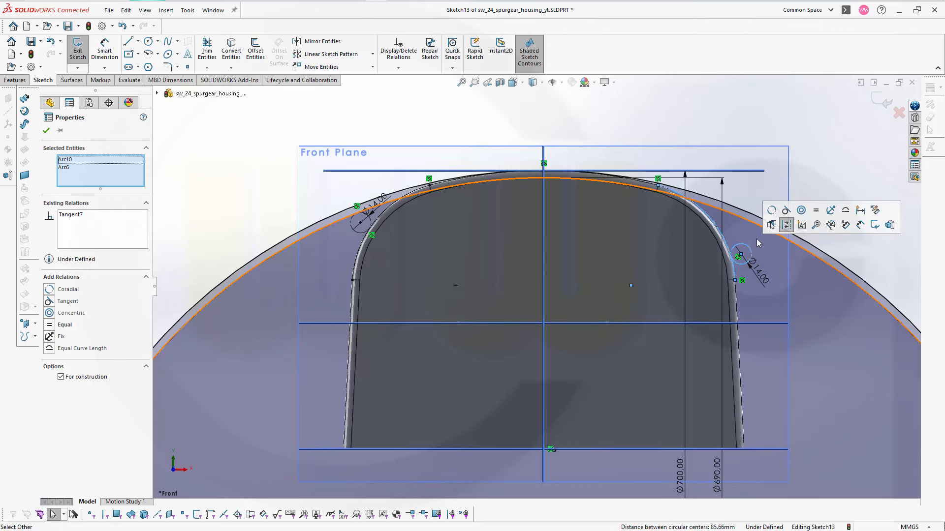
pyautogui.press('Escape')
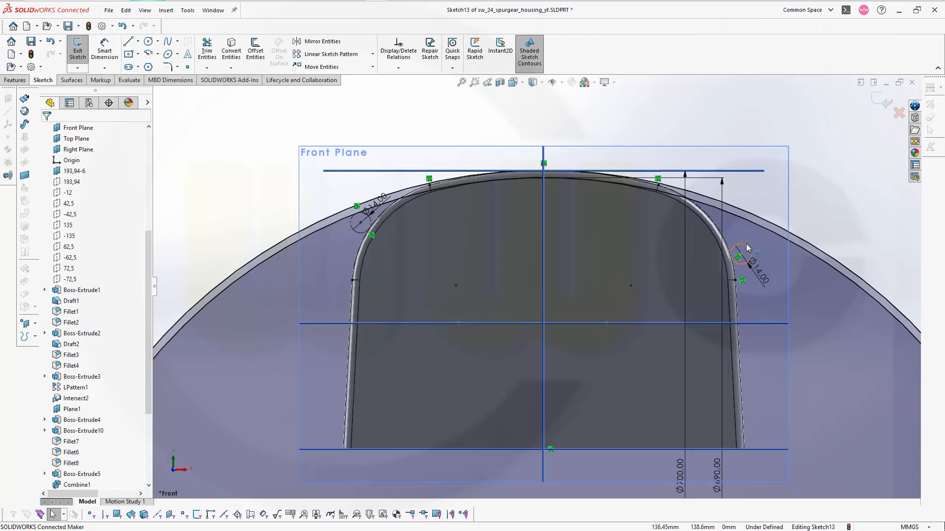
pyautogui.click(746, 244)
pyautogui.keyDown('ctrl'); pyautogui.click(750, 227); pyautogui.keyUp('ctrl')
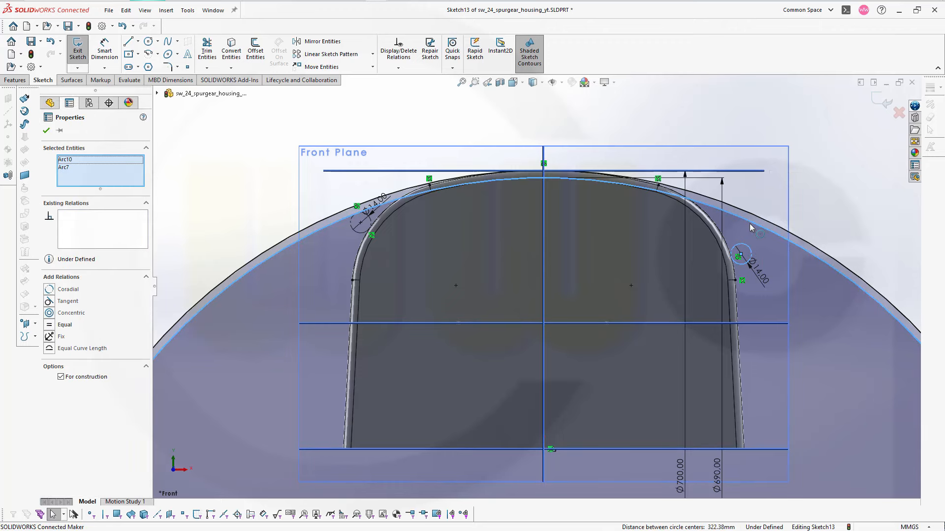
pyautogui.click(793, 181)
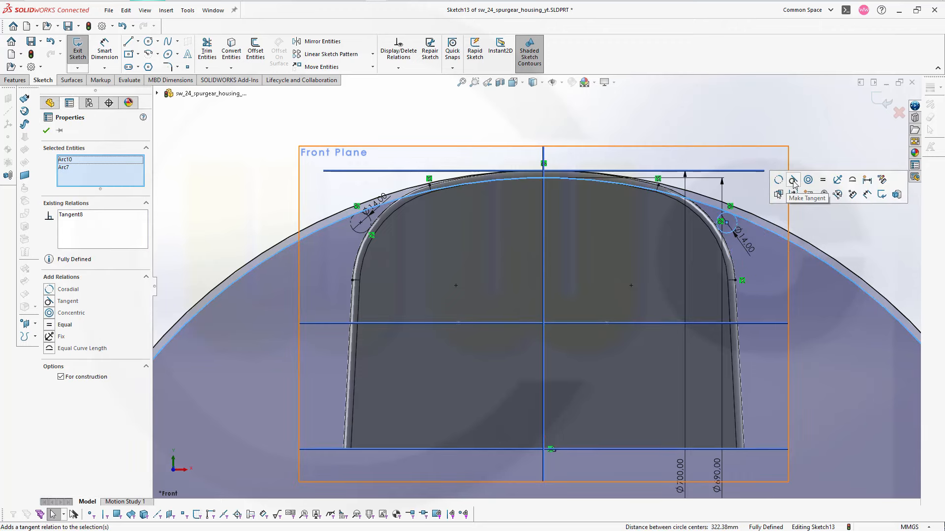
pyautogui.click(824, 136)
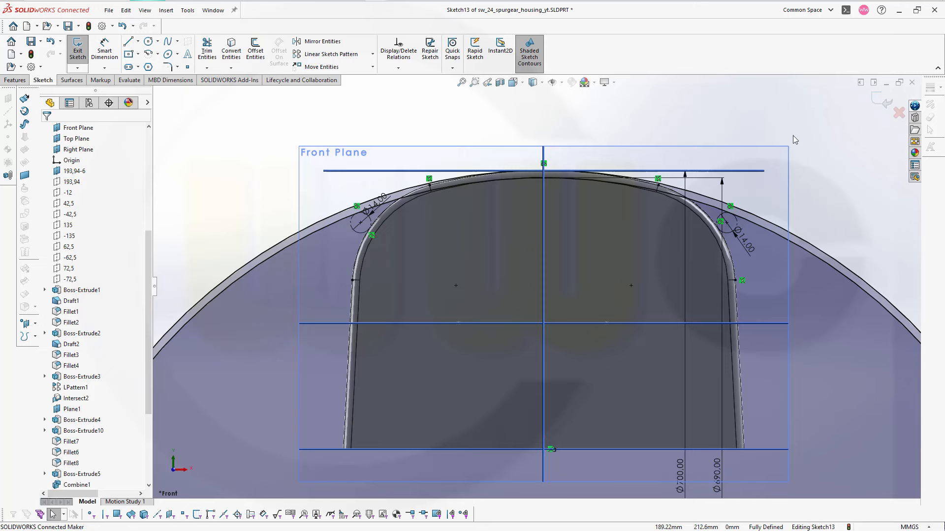
# - Trim the 690 mm circle down to its upper arc between the two 14 mm construction circles
pyautogui.click(204, 53)
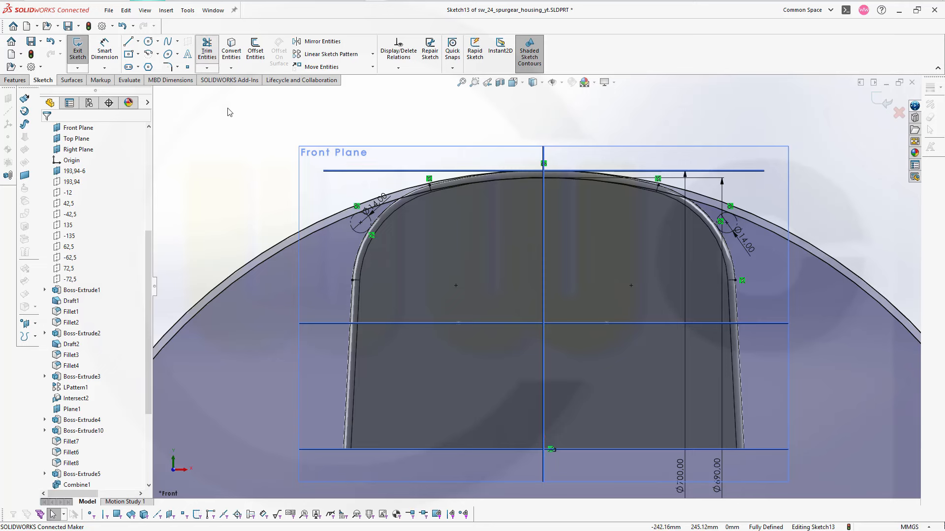
pyautogui.click(279, 250)
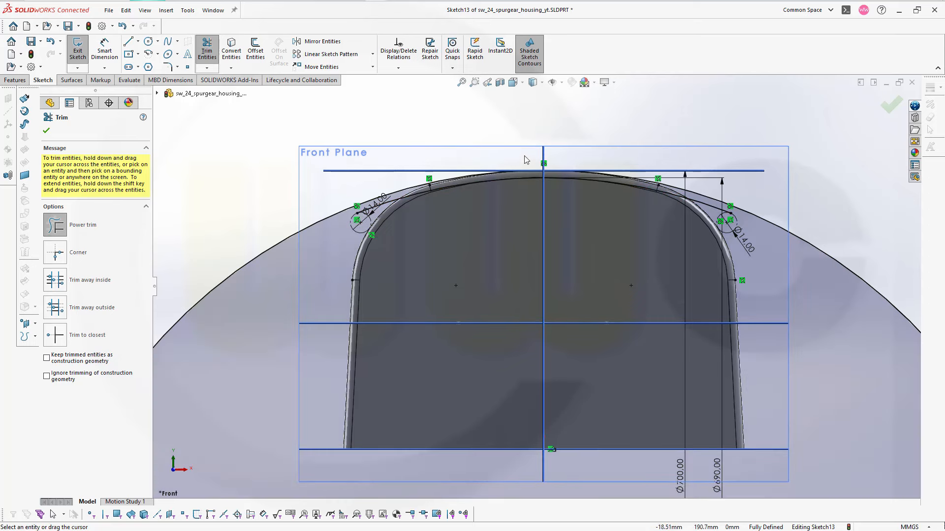
# - Draw a line about 20 mm long from the trimmed arc's left end, slanting outward past the 700 mm circle
pyautogui.scroll(-2, 529, 138)
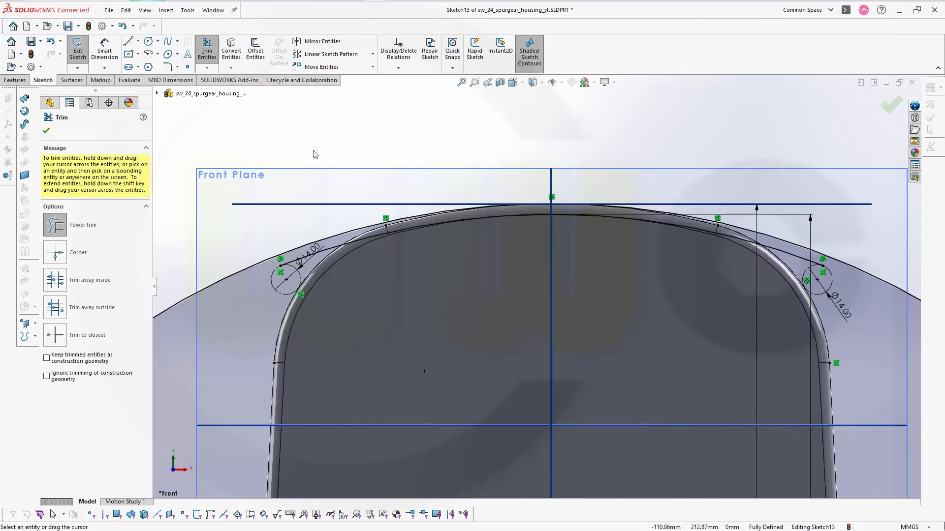
pyautogui.scroll(-1, 315, 155)
pyautogui.click(128, 41)
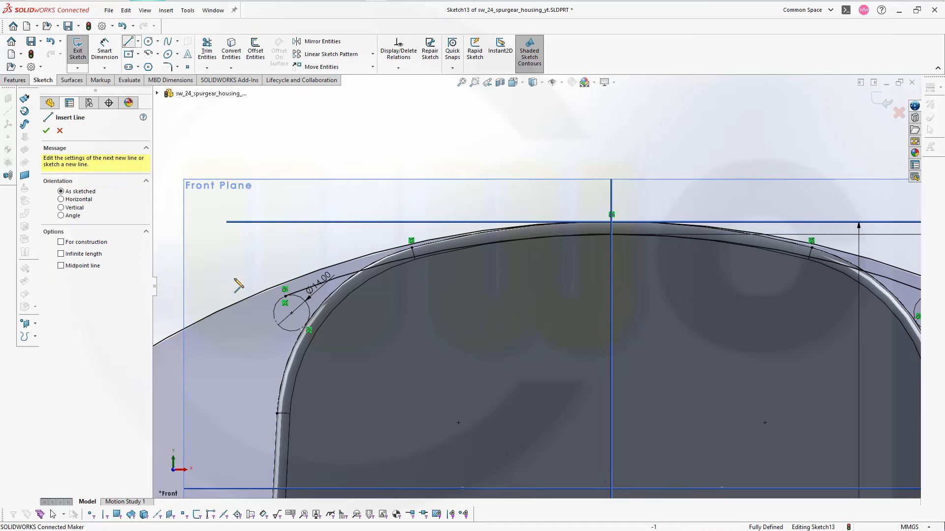
pyautogui.click(286, 296)
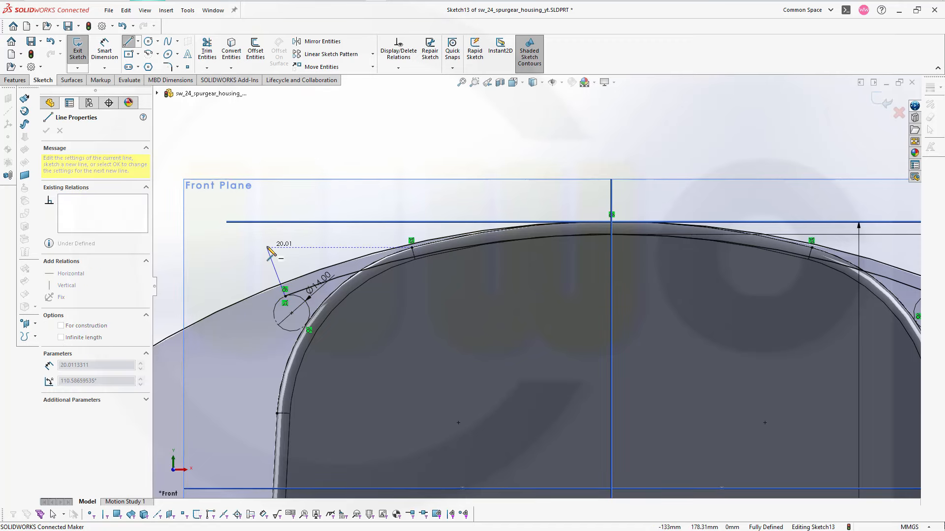
pyautogui.click(266, 248)
pyautogui.press('Escape')
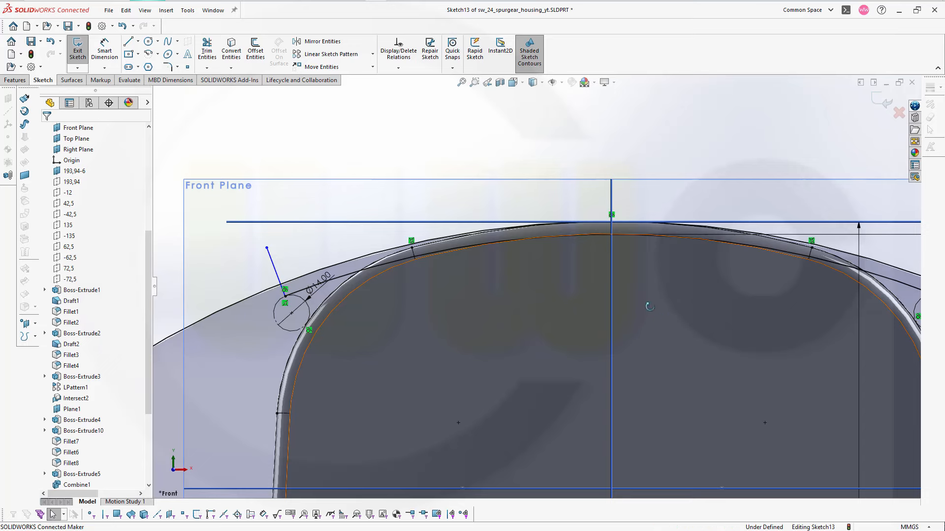
# - Draw a line about 22 mm long from the trimmed arc's right end, slanting outward past the 700 mm circle
pyautogui.scroll(1, 654, 308)
pyautogui.scroll(1, 705, 311)
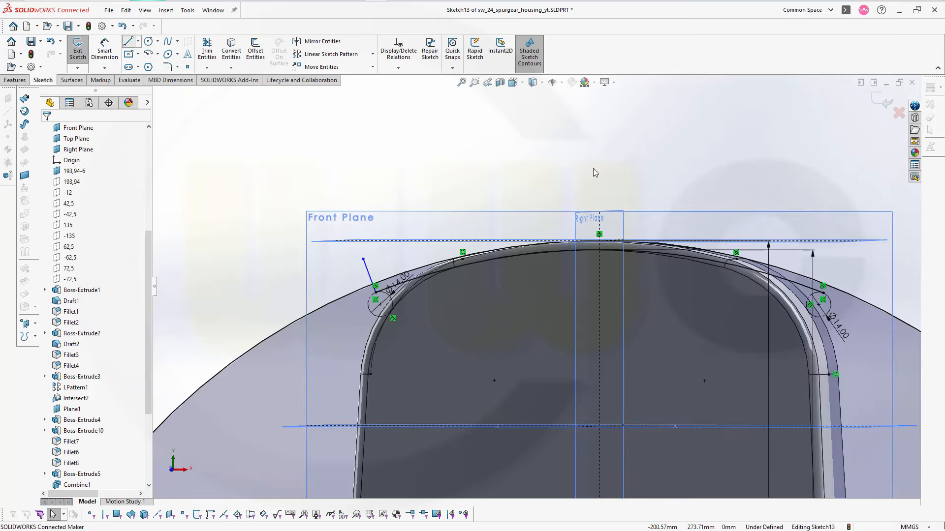
pyautogui.press('l')
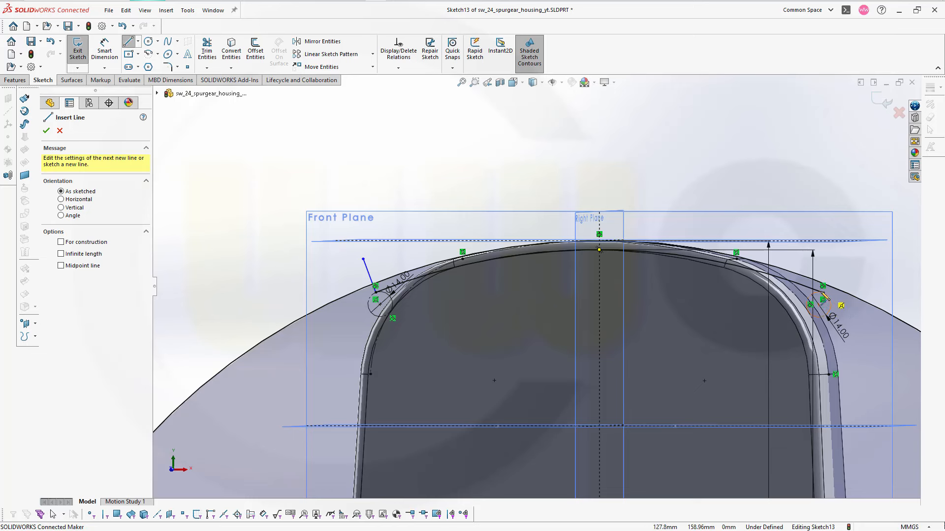
pyautogui.click(824, 293)
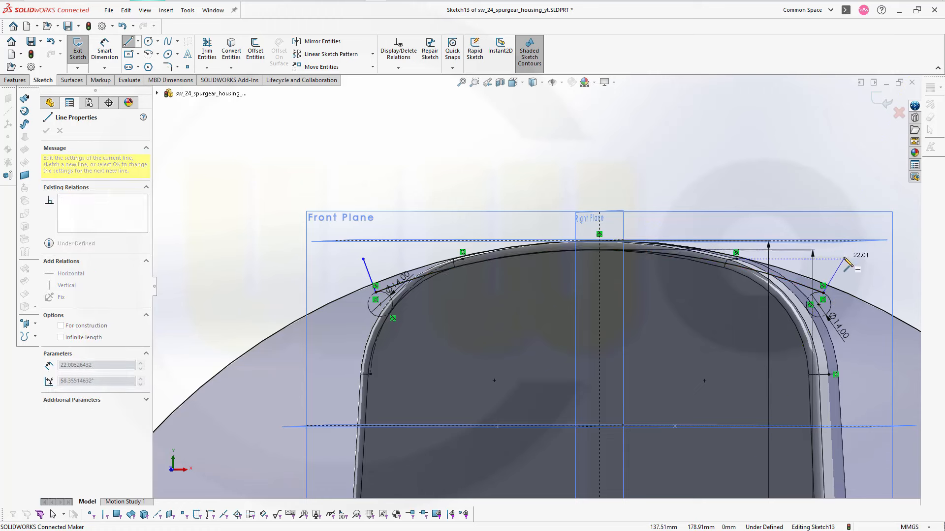
pyautogui.click(845, 259)
pyautogui.press('Escape')
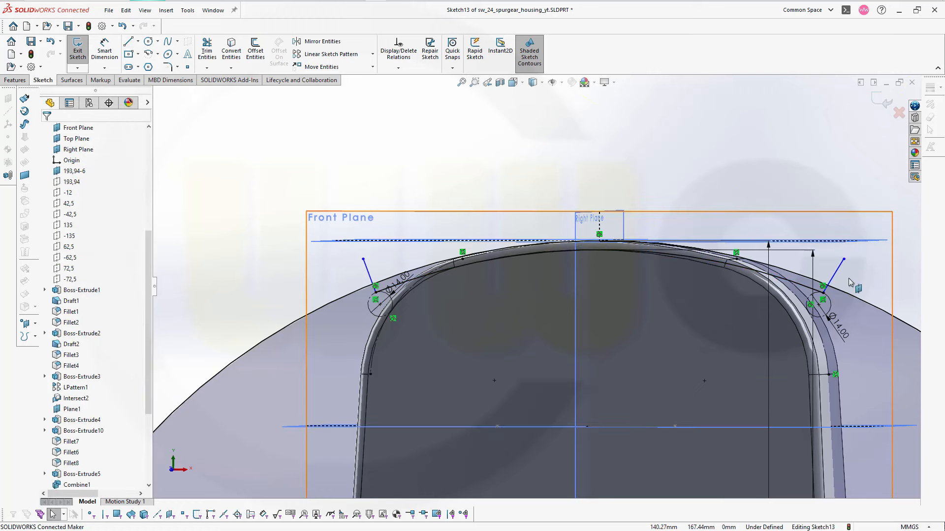
# - Make the left slanted end line coincident with the centre point of the left 14 mm construction circle
pyautogui.scroll(-2, 849, 282)
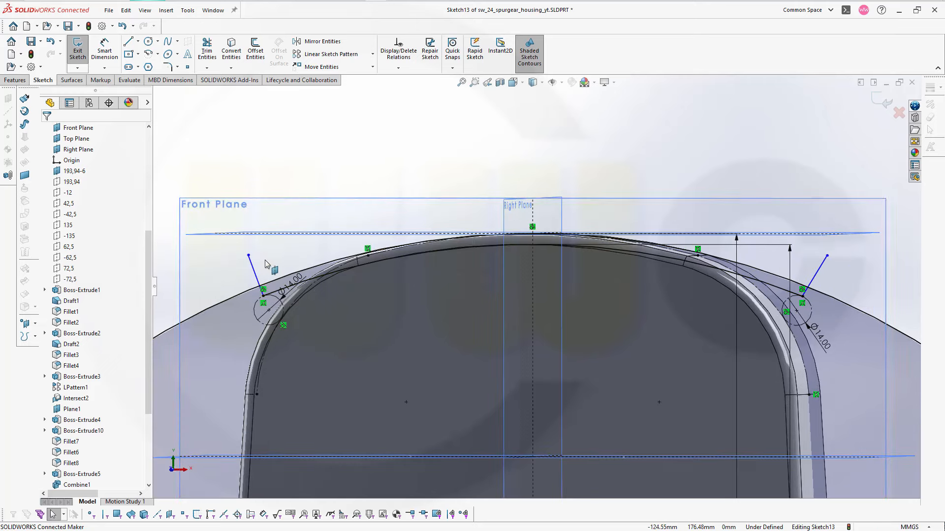
pyautogui.click(263, 294)
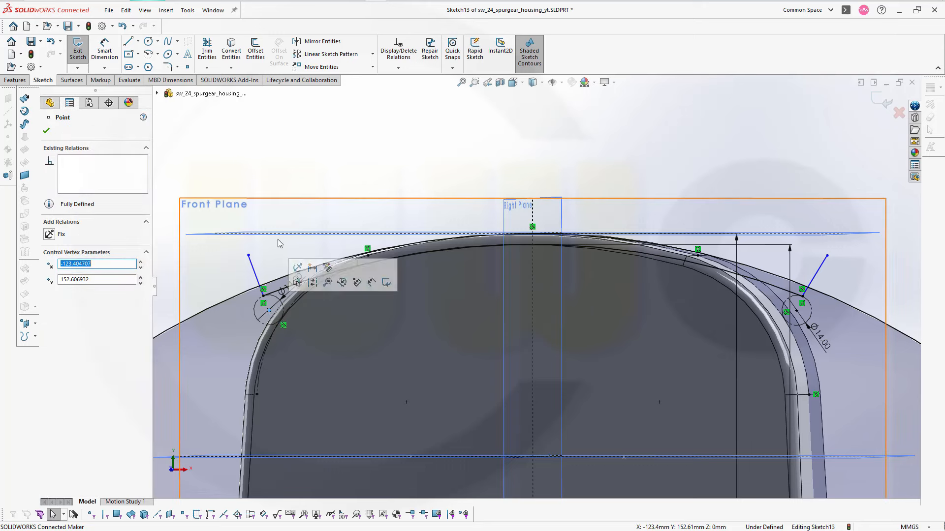
pyautogui.keyDown('ctrl'); pyautogui.click(255, 270); pyautogui.keyUp('ctrl')
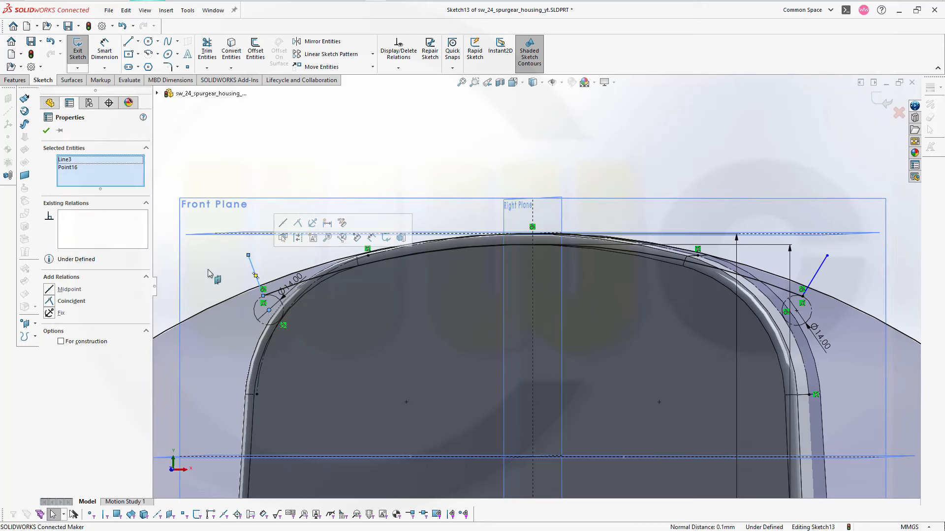
pyautogui.click(70, 302)
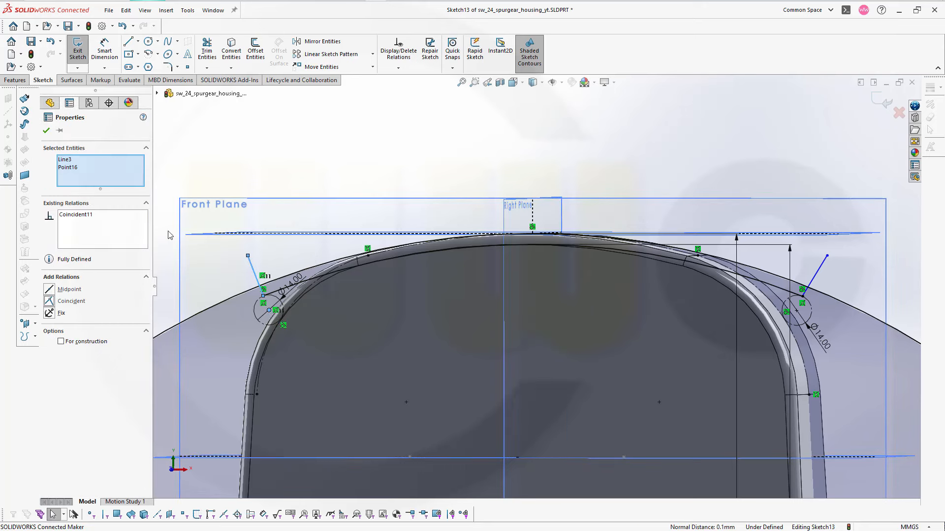
pyautogui.click(905, 243)
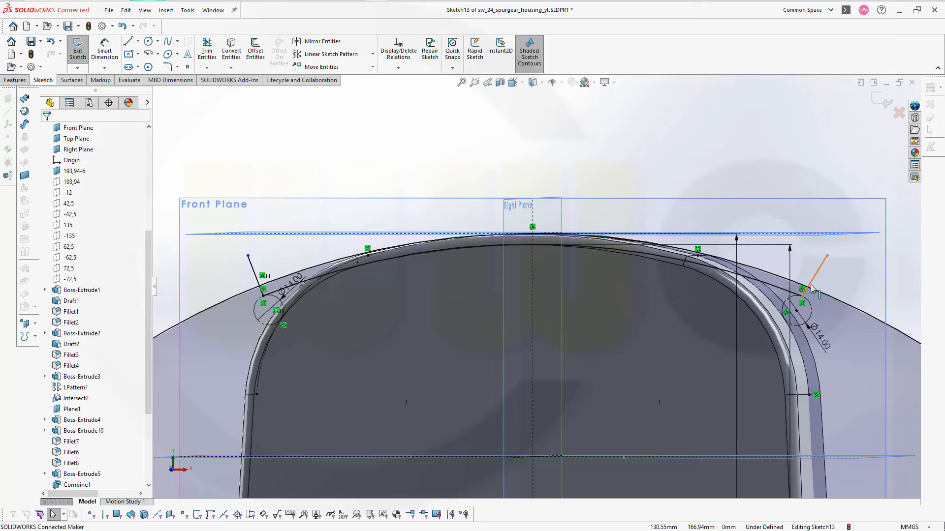
# - Make the right slanted end line coincident with the centre point of the right 14 mm construction circle
pyautogui.click(797, 312)
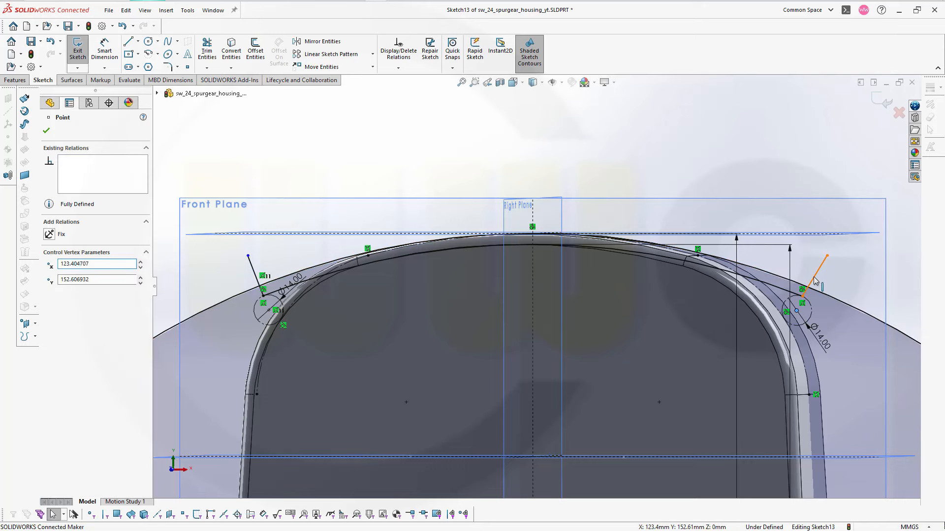
pyautogui.keyDown('ctrl'); pyautogui.click(814, 277); pyautogui.keyUp('ctrl')
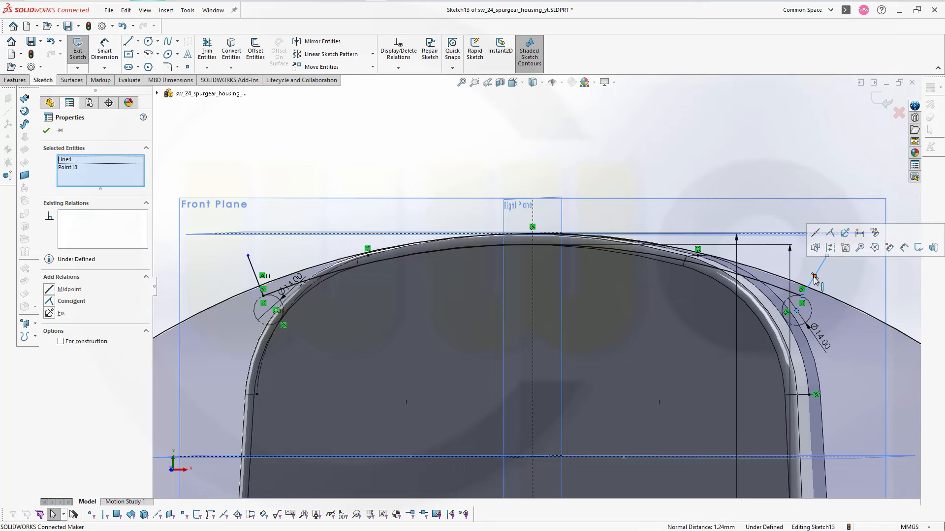
pyautogui.click(830, 234)
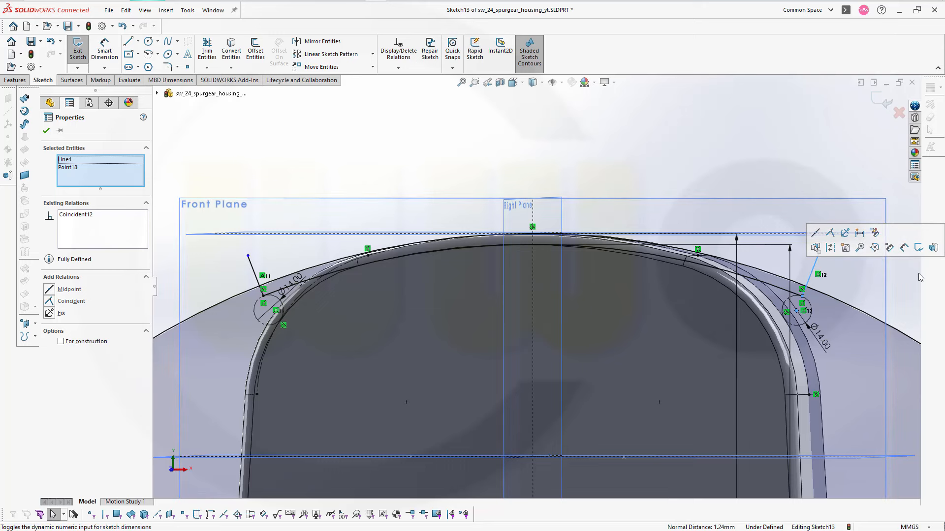
pyautogui.click(682, 177)
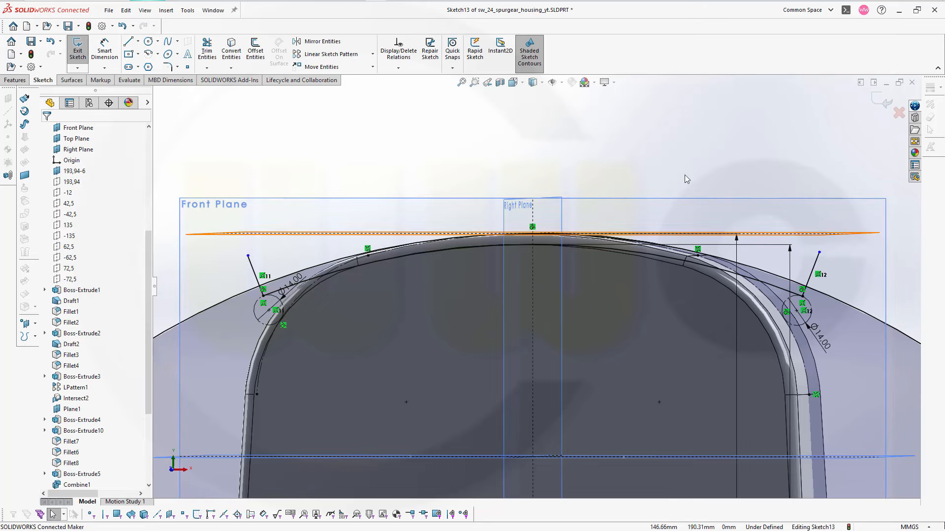
# - Trim both end lines at the 700 mm circle and remove the part of that circle outside them to close the profile
pyautogui.click(207, 49)
pyautogui.moveTo(230, 265); pyautogui.dragTo(264, 253)
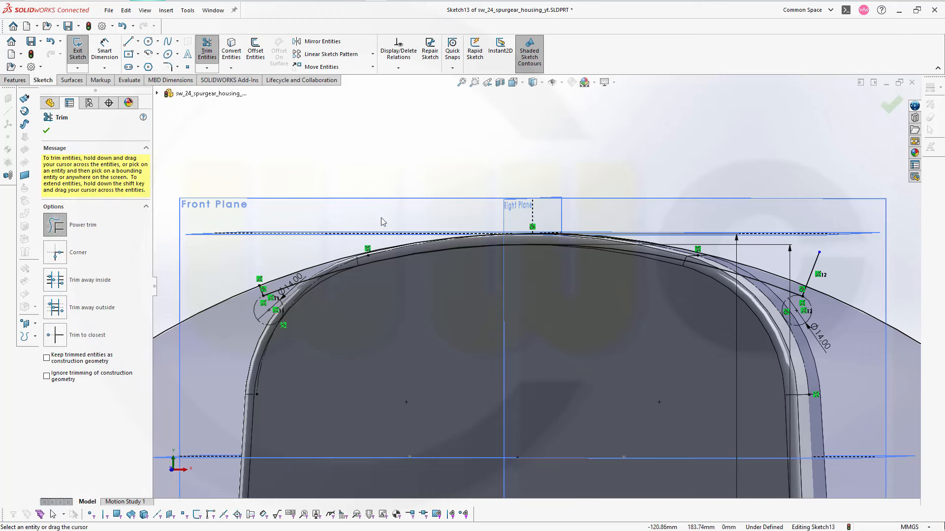
pyautogui.moveTo(848, 283); pyautogui.dragTo(810, 270)
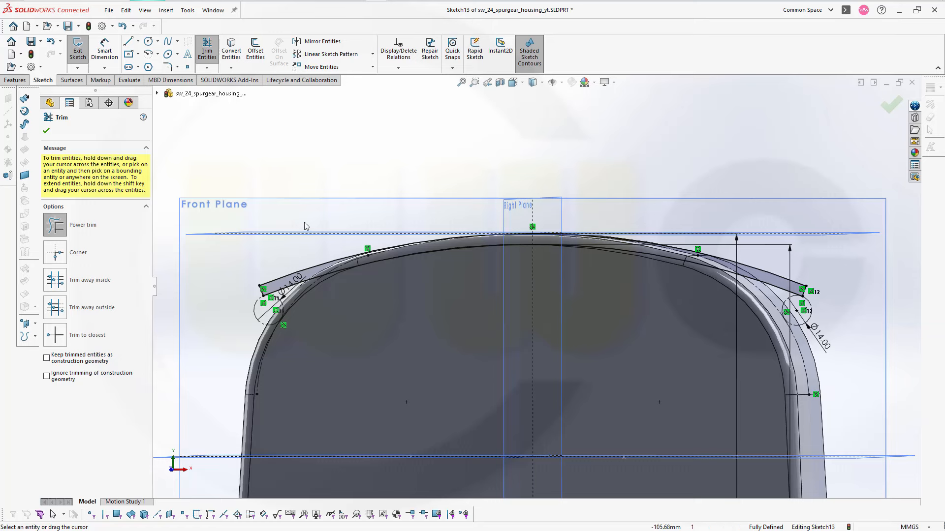
pyautogui.click(890, 109)
# - Extrude the closed arc profile 10 mm with a Mid Plane end condition, merged with the housing
pyautogui.moveTo(601, 179)
pyautogui.mouseDown(button='middle')
pyautogui.moveTo(654, 186)
pyautogui.moveTo(644, 200)
pyautogui.mouseUp(button='middle')
pyautogui.scroll(-1, 301, 449)
pyautogui.scroll(1, 335, 445)
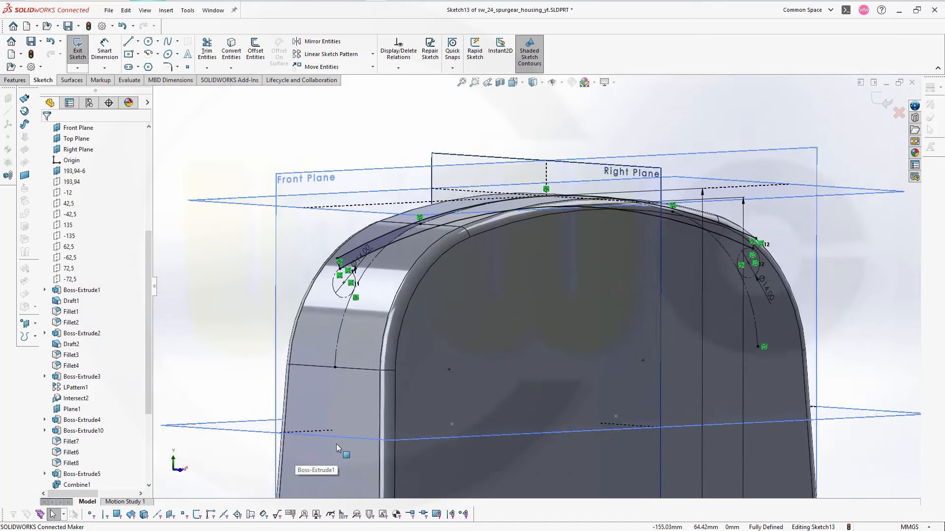
pyautogui.scroll(1, 337, 446)
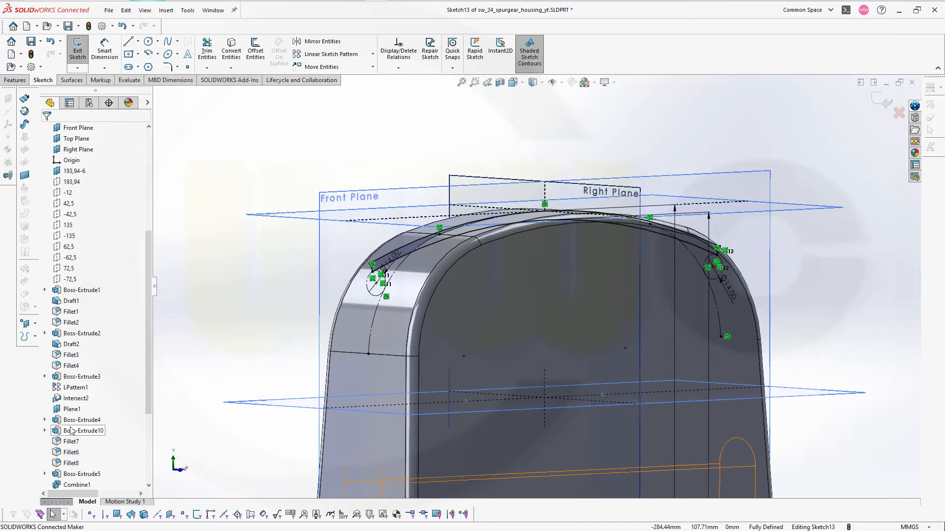
pyautogui.scroll(-4, 82, 462)
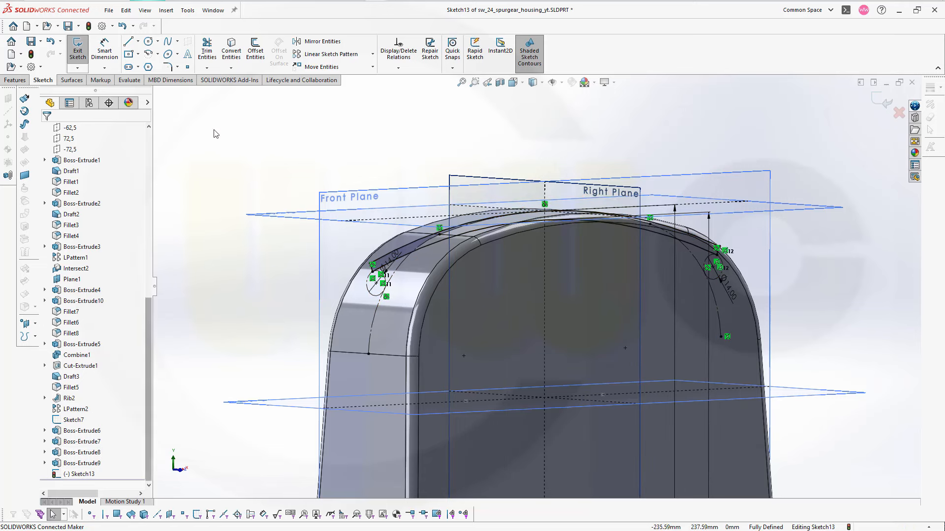
pyautogui.click(19, 82)
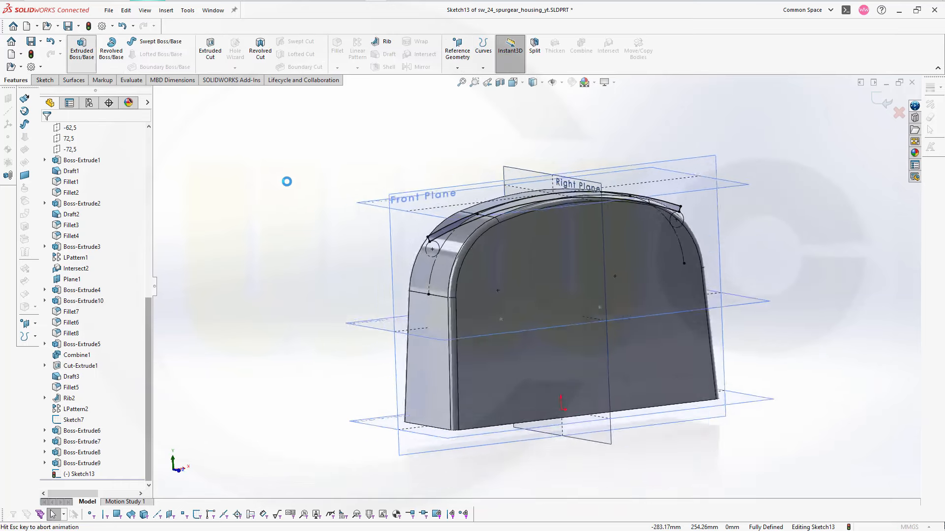
pyautogui.scroll(-5, 465, 223)
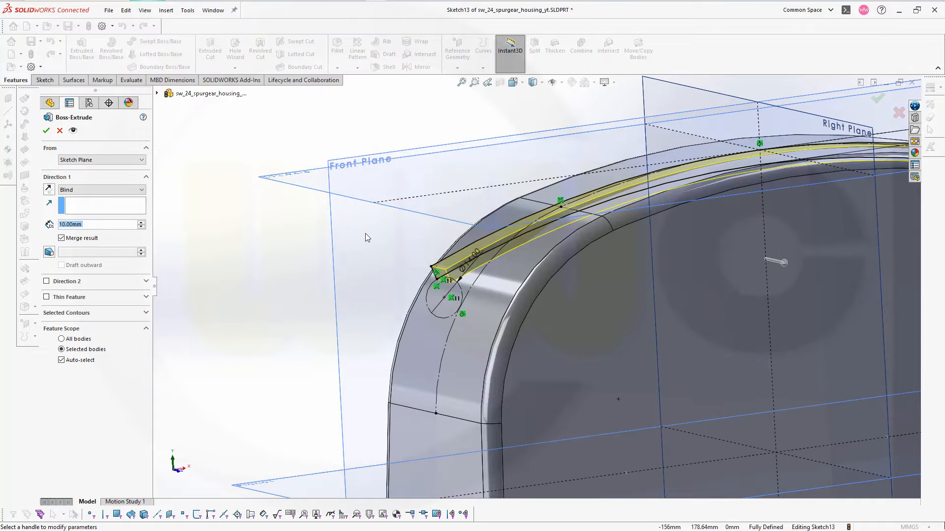
pyautogui.moveTo(365, 233); pyautogui.dragTo(439, 212, button='middle')
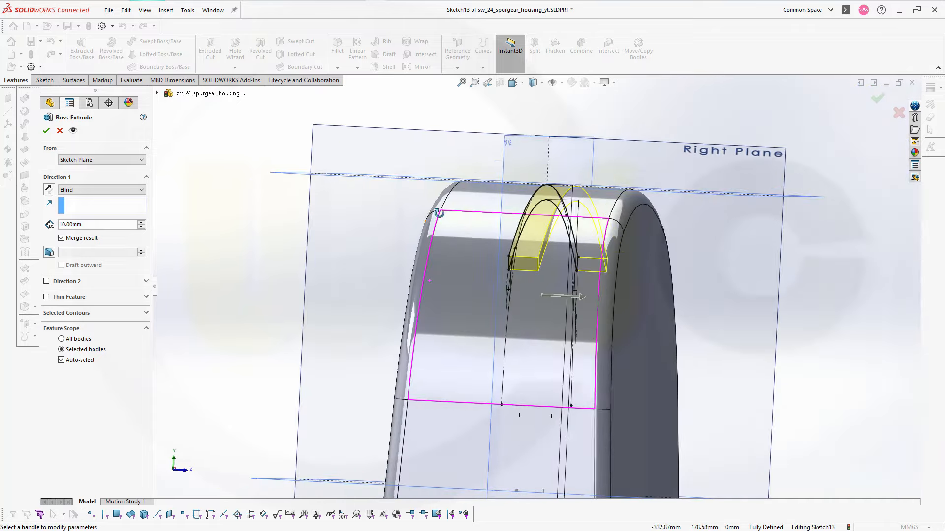
pyautogui.click(142, 191)
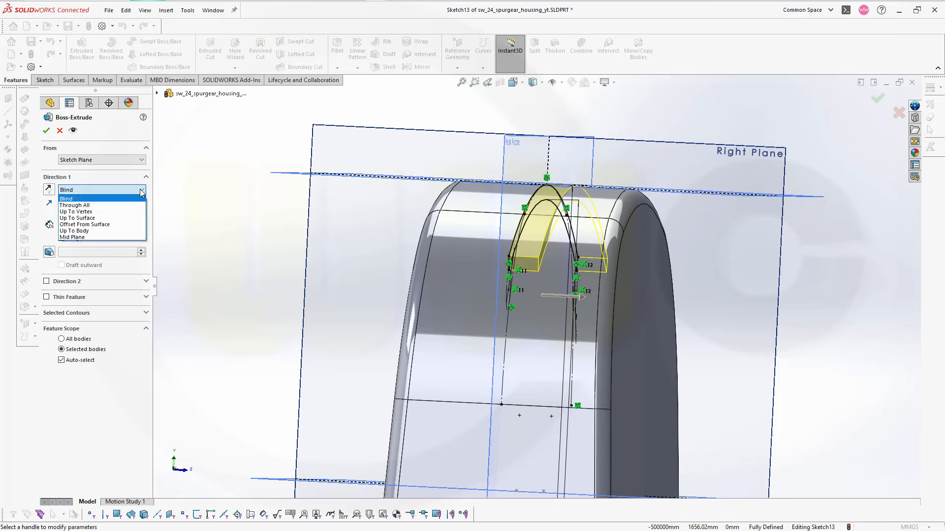
pyautogui.click(100, 238)
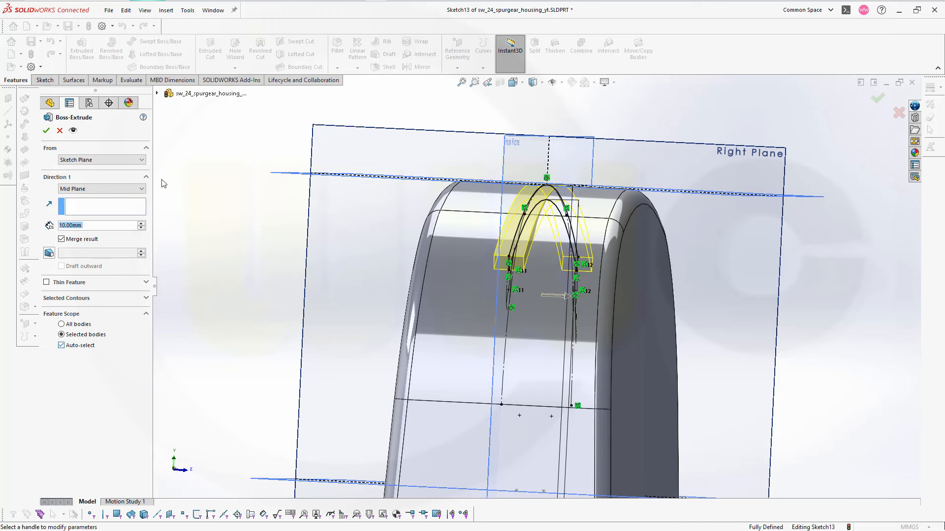
pyautogui.click(46, 130)
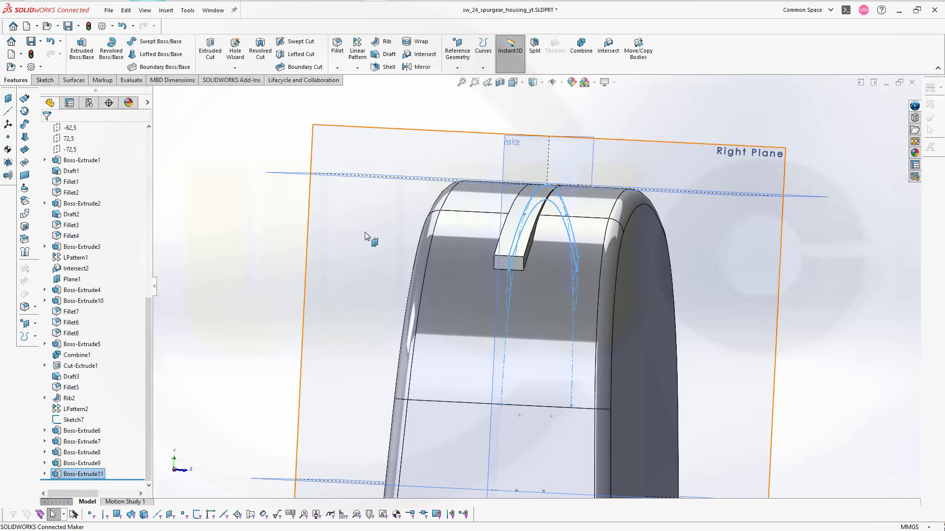
# - Fillet the two edges where the undersides of the new rib's ends meet the housing with a 7 mm radius
pyautogui.moveTo(365, 232); pyautogui.dragTo(362, 211, button='middle')
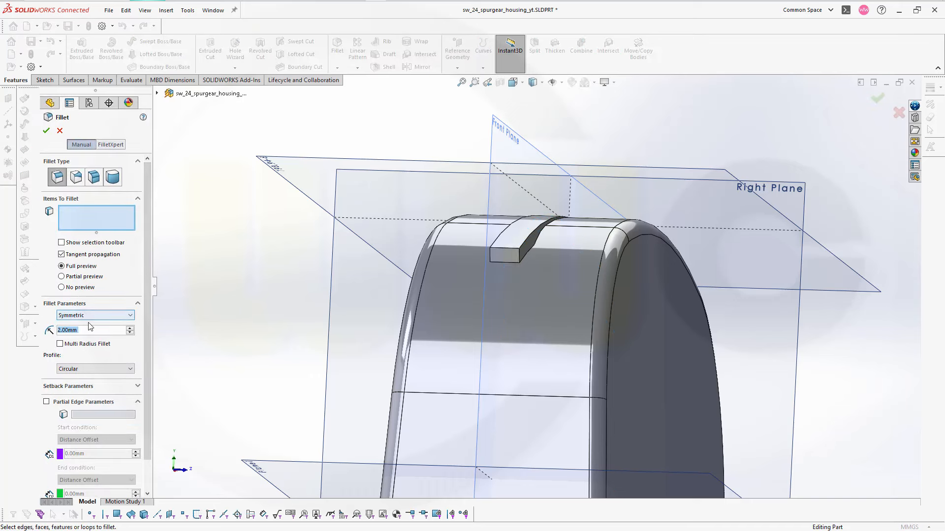
pyautogui.write('7')
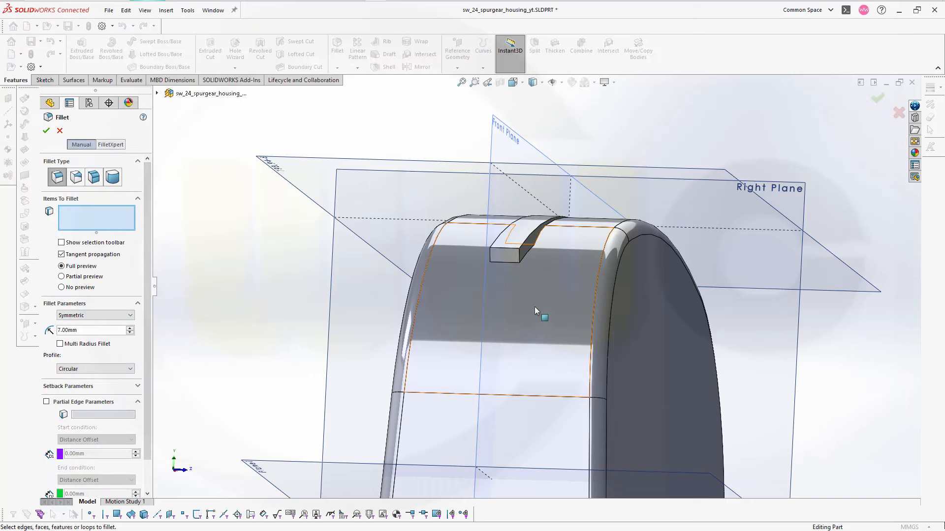
pyautogui.moveTo(534, 307); pyautogui.dragTo(447, 187, button='middle')
pyautogui.click(517, 274)
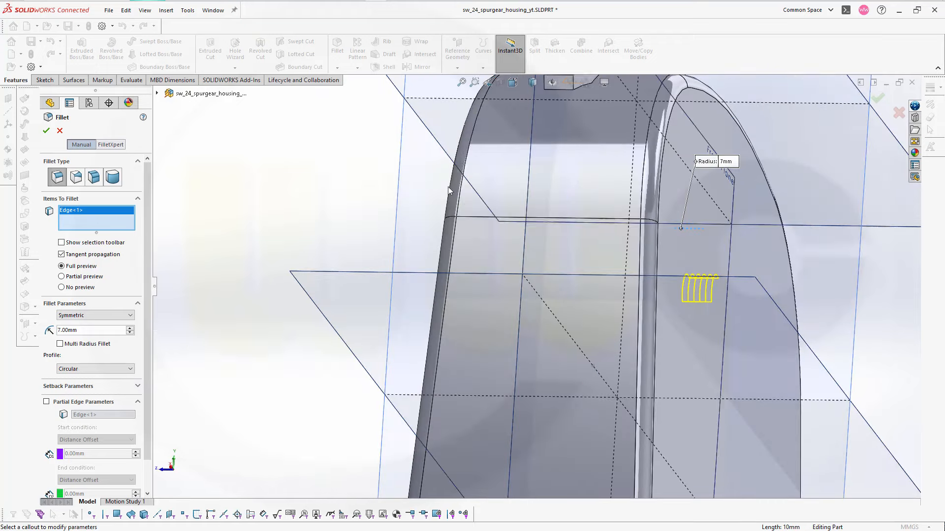
pyautogui.scroll(5, 508, 198)
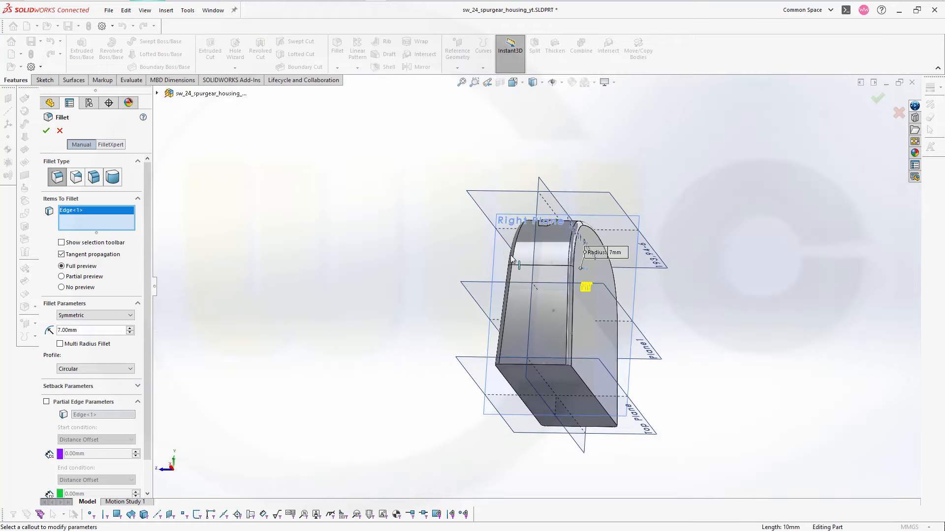
pyautogui.scroll(-4, 529, 232)
pyautogui.scroll(-5, 565, 235)
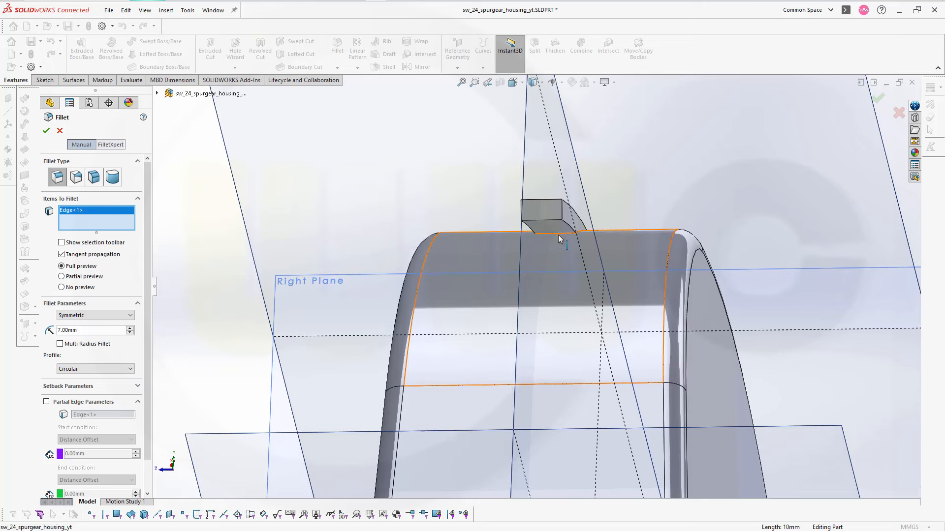
pyautogui.click(559, 237)
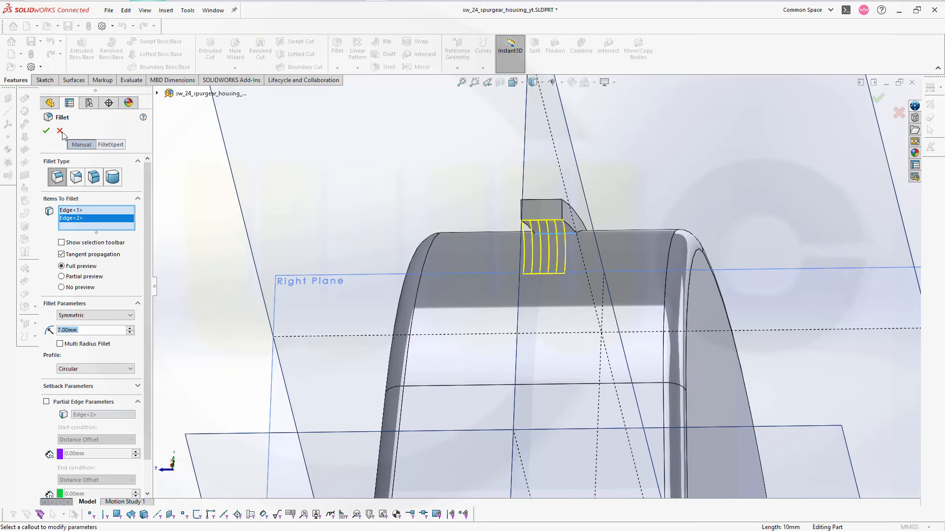
pyautogui.click(47, 131)
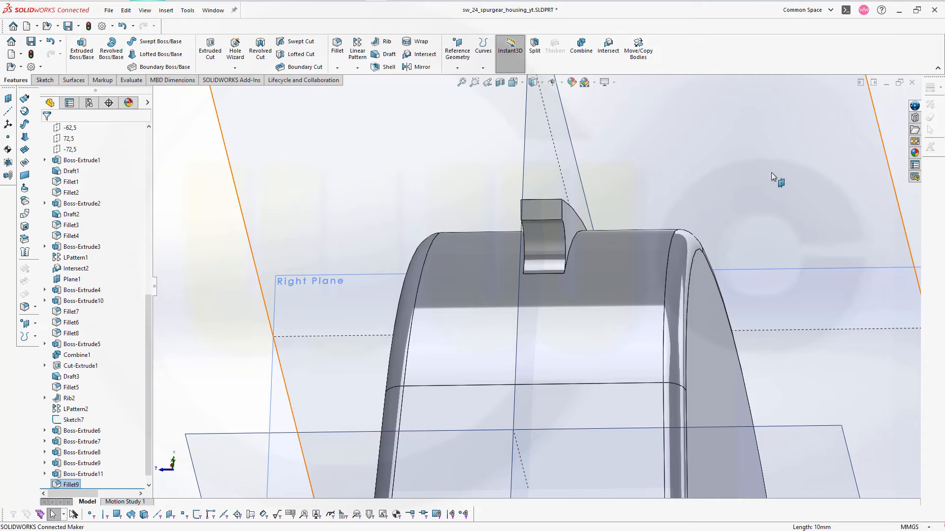
# - Hide the reference plane 193,94-6 at the top of the housing
pyautogui.moveTo(729, 195); pyautogui.dragTo(703, 214, button='middle')
pyautogui.scroll(6, 701, 217)
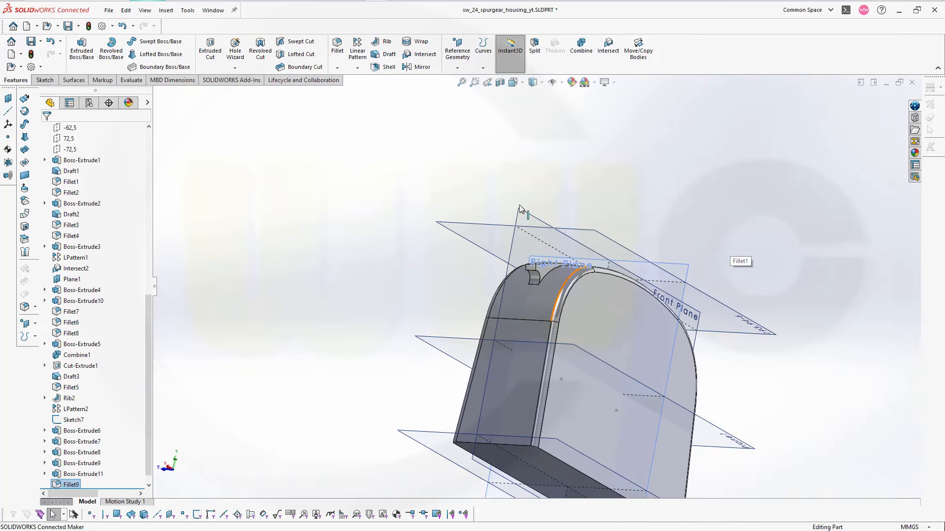
pyautogui.moveTo(490, 231); pyautogui.dragTo(209, 220, button='middle')
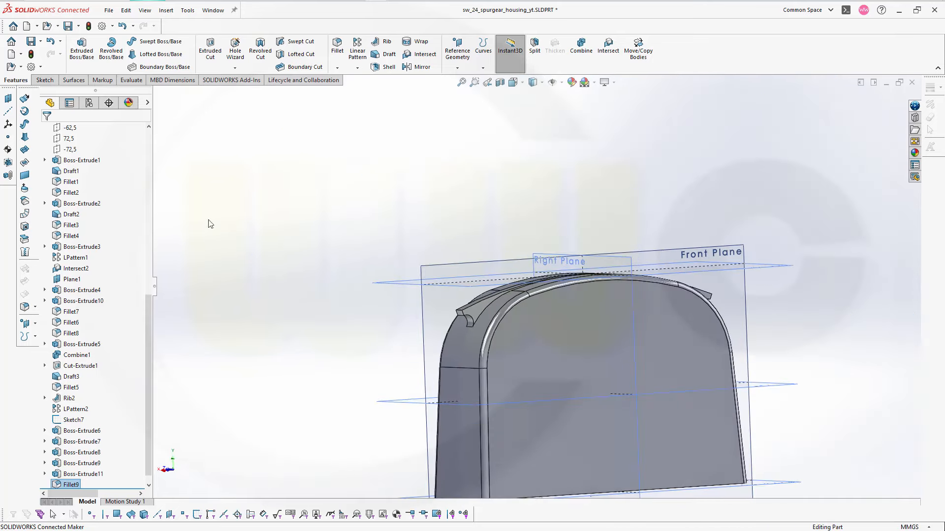
pyautogui.scroll(5, 100, 207)
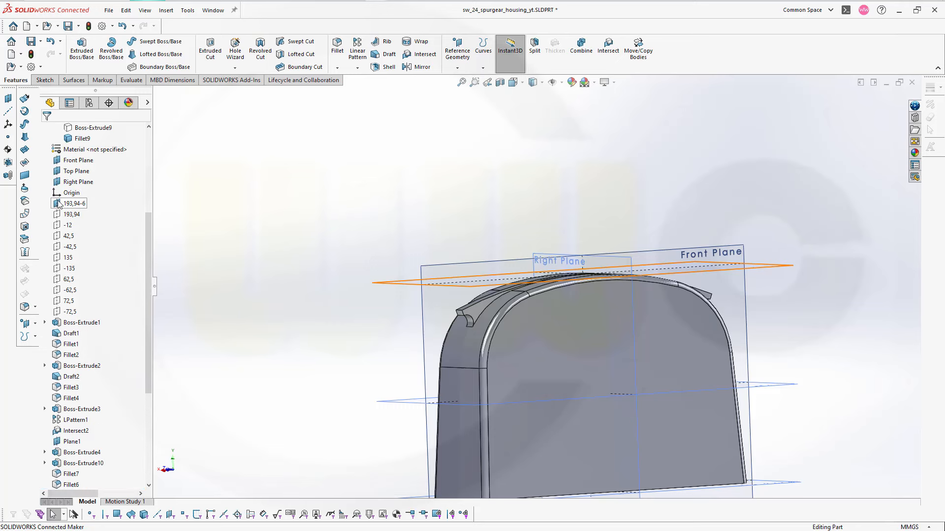
pyautogui.click(64, 201)
pyautogui.click(87, 185)
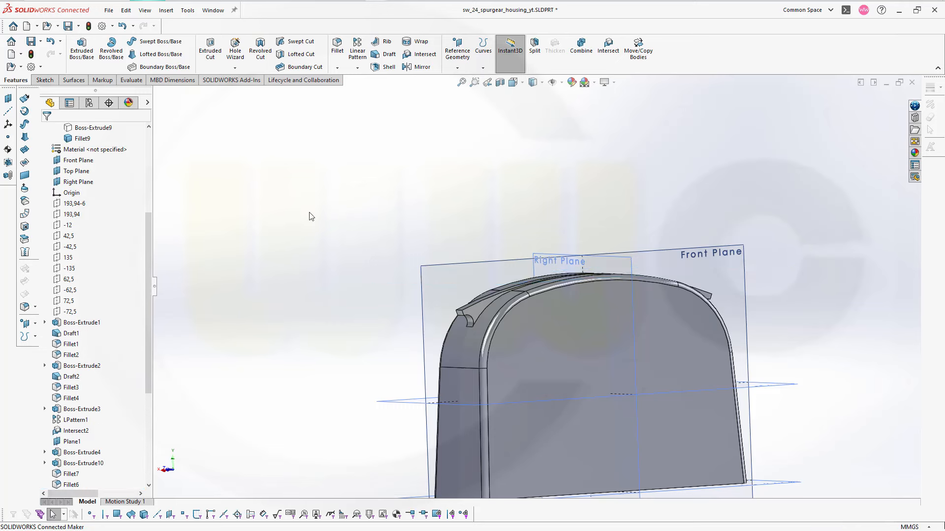
# - Join the four consecutive edges where one side of the rib meets the housing into a composite curve
pyautogui.moveTo(517, 211)
pyautogui.mouseDown(button='middle')
pyautogui.moveTo(517, 202)
pyautogui.moveTo(502, 217)
pyautogui.mouseUp(button='middle')
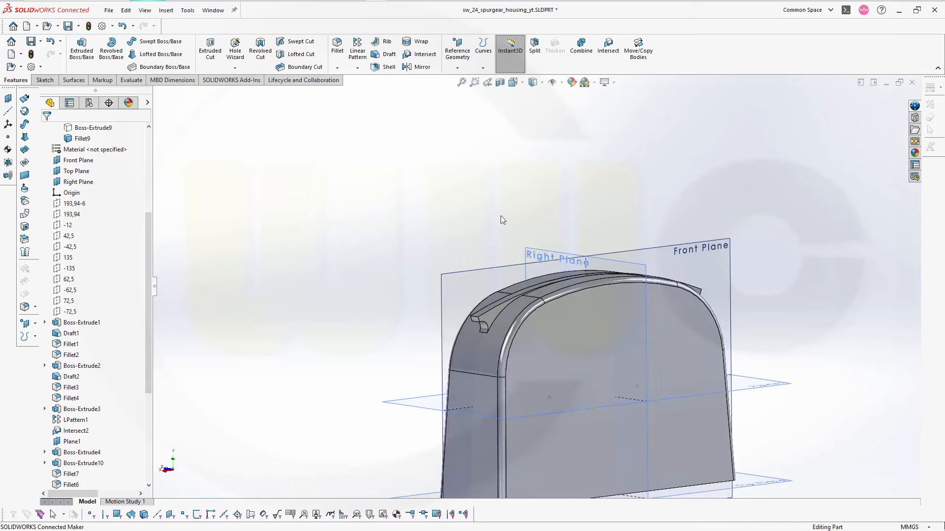
pyautogui.scroll(-3, 530, 357)
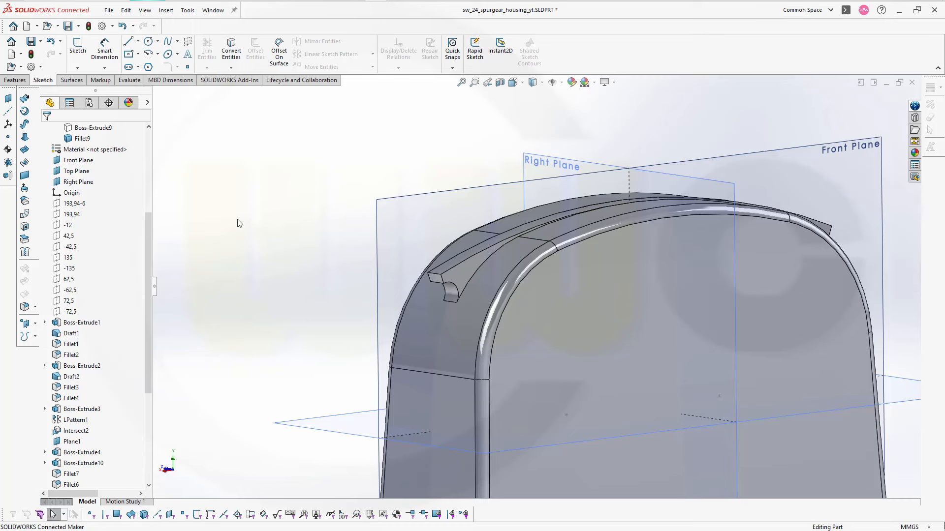
pyautogui.click(25, 338)
pyautogui.click(67, 363)
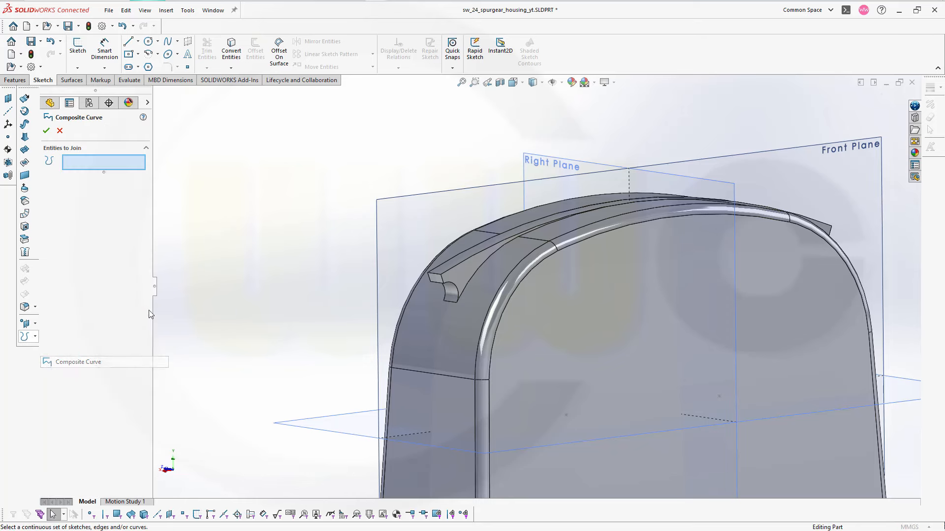
pyautogui.scroll(-2, 489, 217)
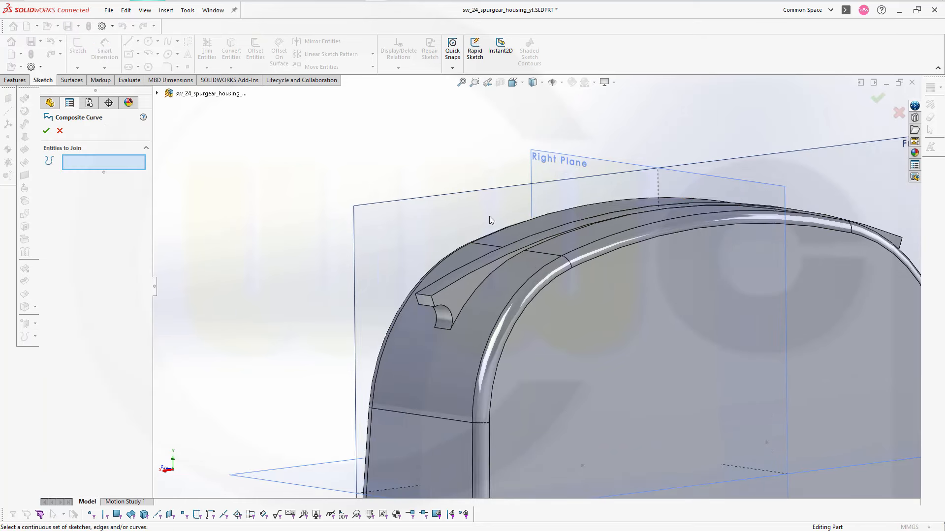
pyautogui.click(476, 288)
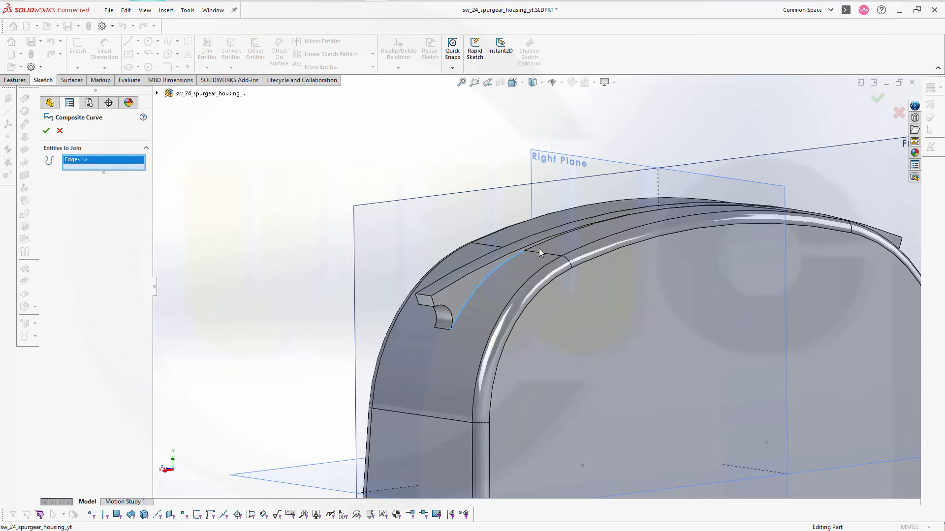
pyautogui.click(538, 246)
pyautogui.moveTo(689, 270); pyautogui.dragTo(744, 270, button='middle')
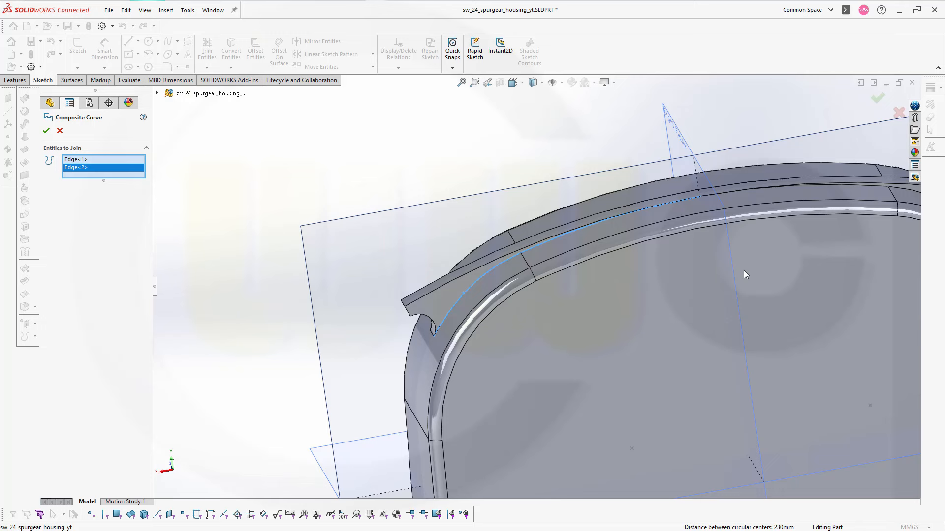
pyautogui.click(876, 186)
pyautogui.click(909, 193)
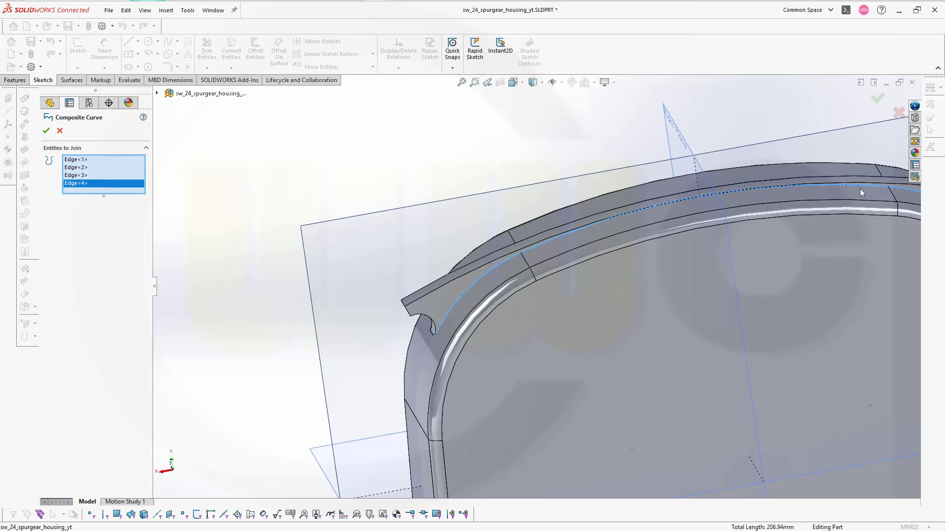
pyautogui.click(46, 131)
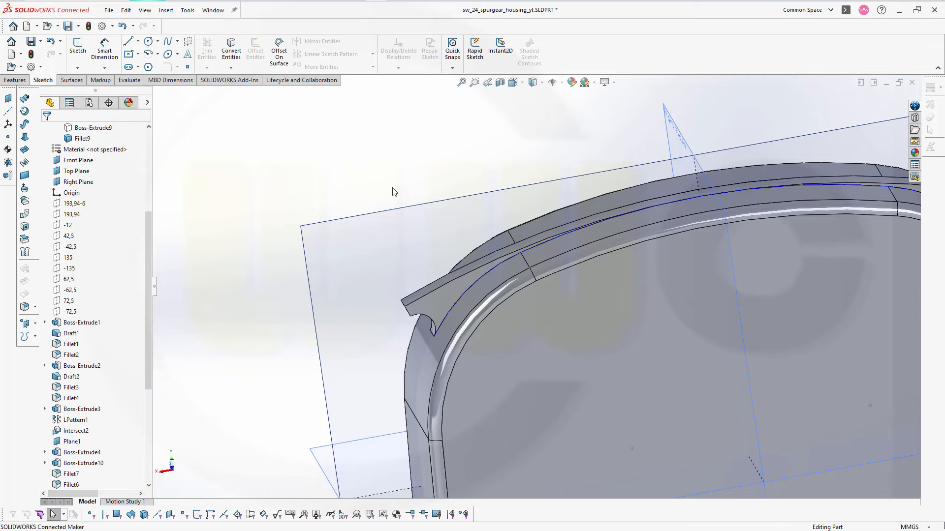
# - Sketch a closed right triangle on the Right Plane, about 13 mm wide across its top, with its lower tip at the rib's side edge
pyautogui.moveTo(412, 176)
pyautogui.mouseDown(button='middle')
pyautogui.moveTo(468, 171)
pyautogui.moveTo(422, 166)
pyautogui.mouseUp(button='middle')
pyautogui.click(78, 47)
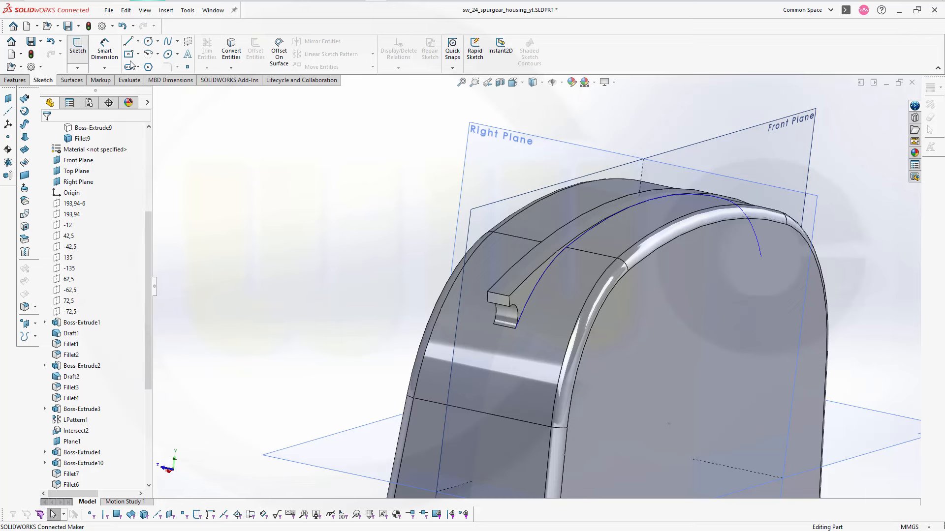
pyautogui.click(490, 130)
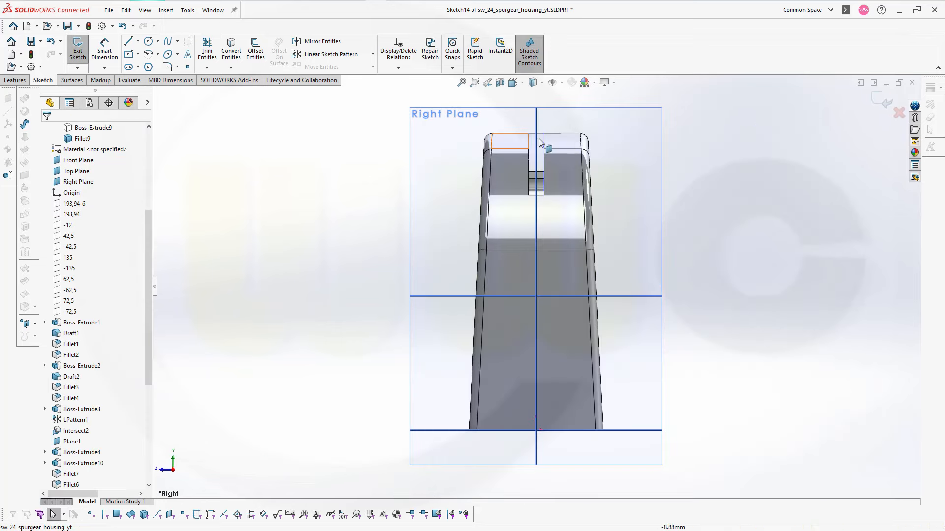
pyautogui.scroll(-3, 589, 97)
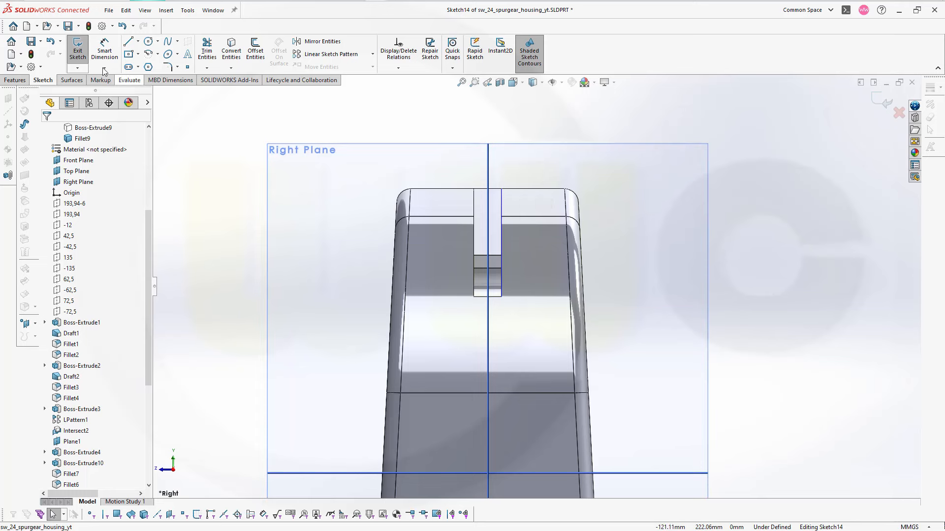
pyautogui.press('l')
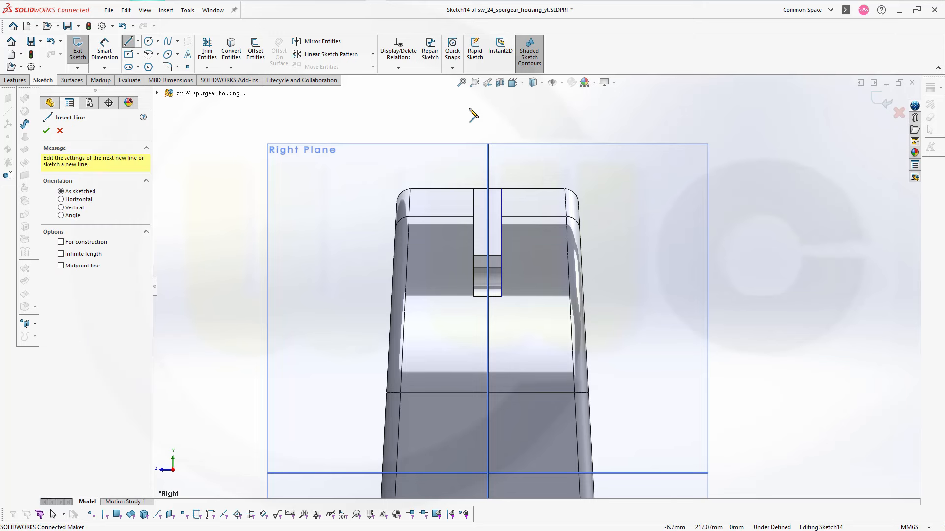
pyautogui.moveTo(466, 107); pyautogui.dragTo(501, 189)
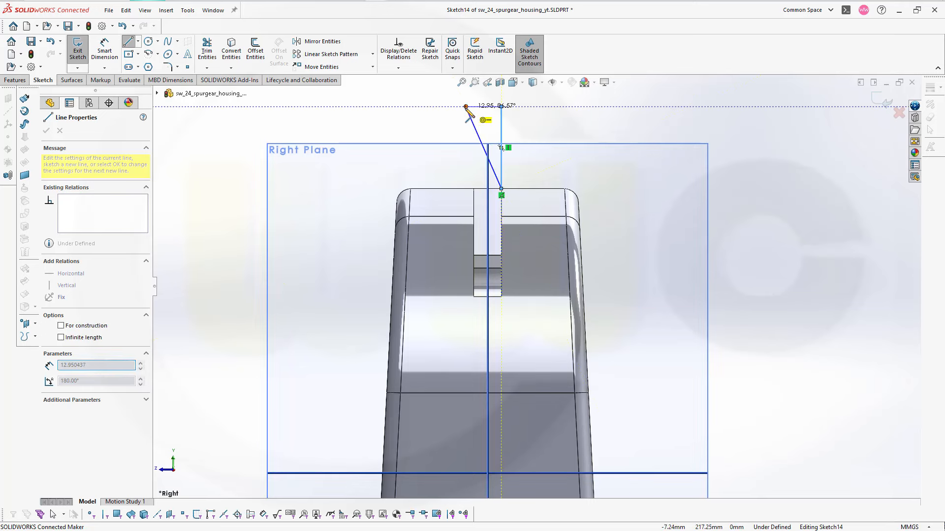
pyautogui.click(501, 106)
pyautogui.click(466, 107)
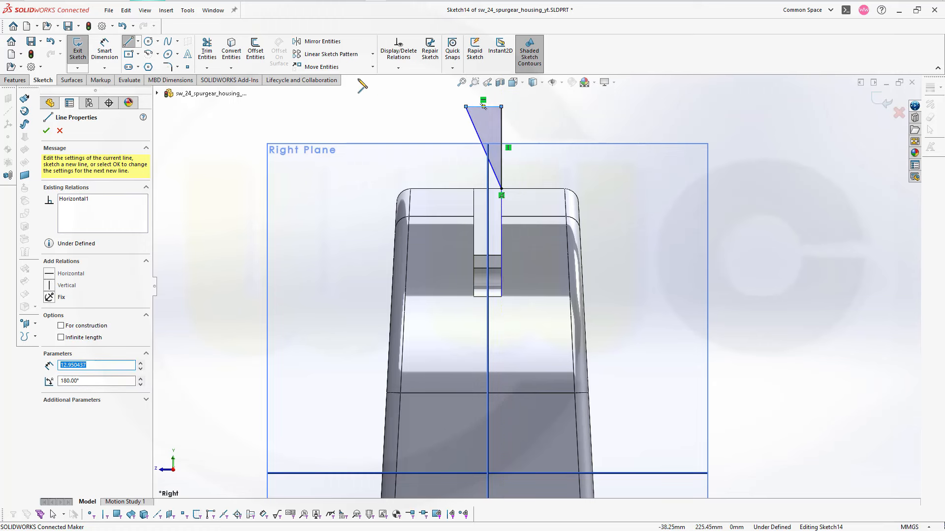
# - Dimension the angle between the triangle's vertical and slanted lines as 10 degrees and finish the sketch
pyautogui.click(112, 50)
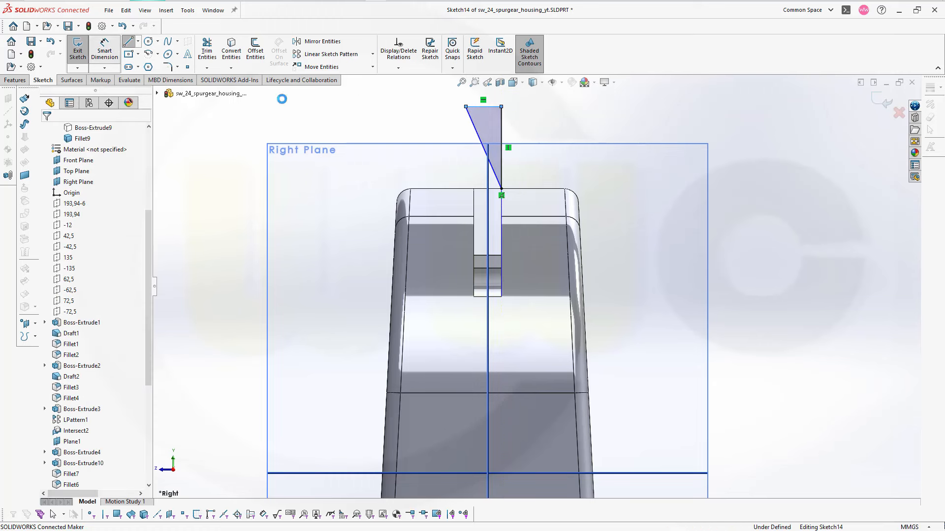
pyautogui.click(501, 130)
pyautogui.click(491, 127)
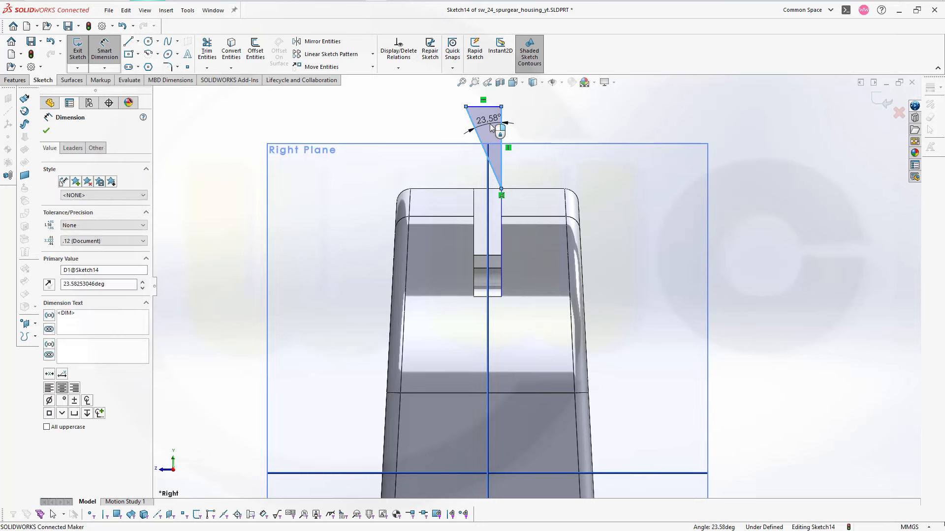
pyautogui.write('10')
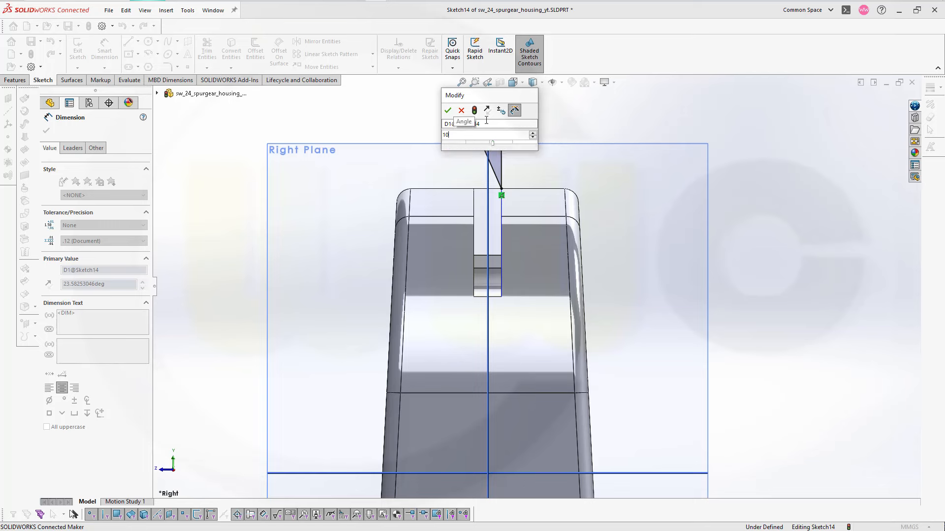
pyautogui.press('Return')
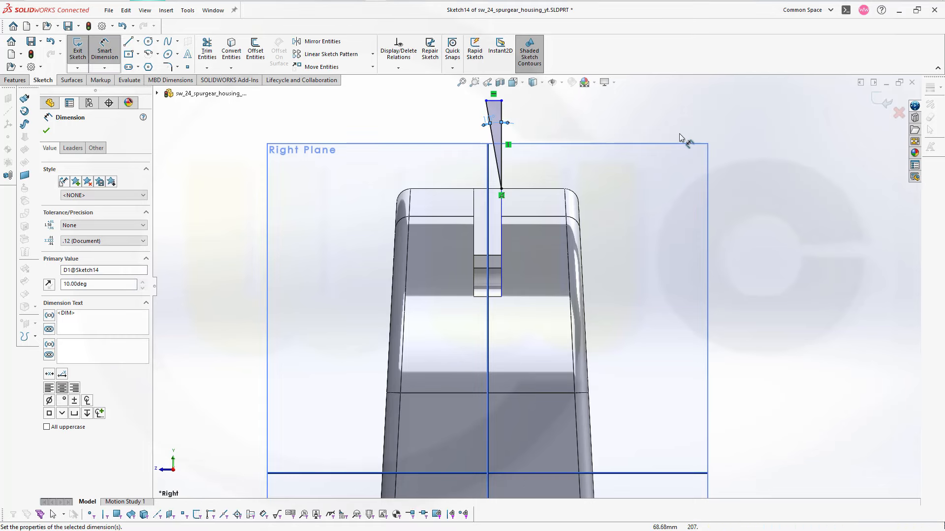
pyautogui.press('Escape')
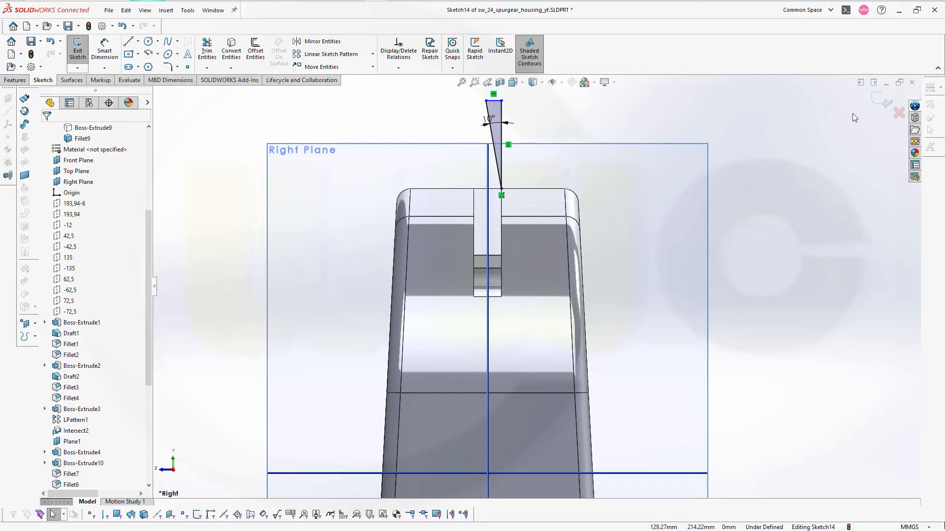
pyautogui.click(881, 103)
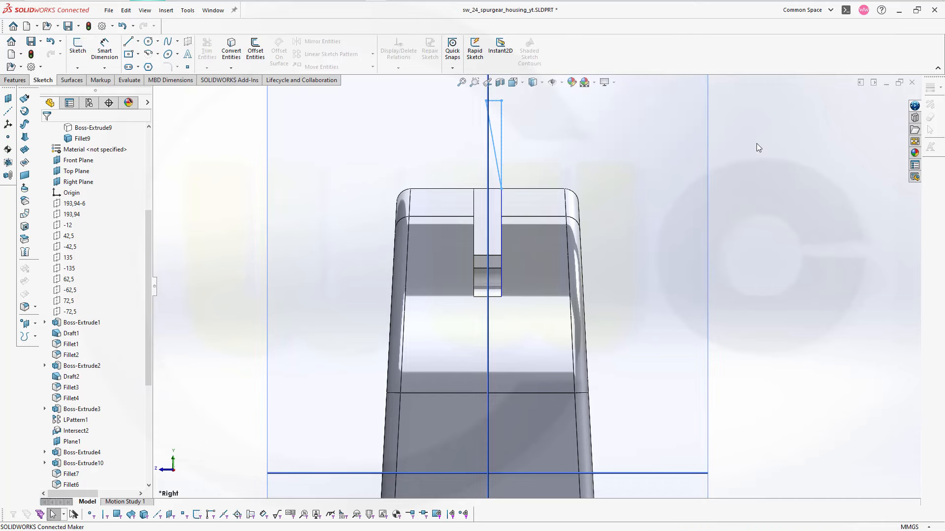
# - Create a swept cut of the triangle profile along the composite curve in both directions to taper the rib's side
pyautogui.moveTo(757, 143); pyautogui.dragTo(658, 162, button='middle')
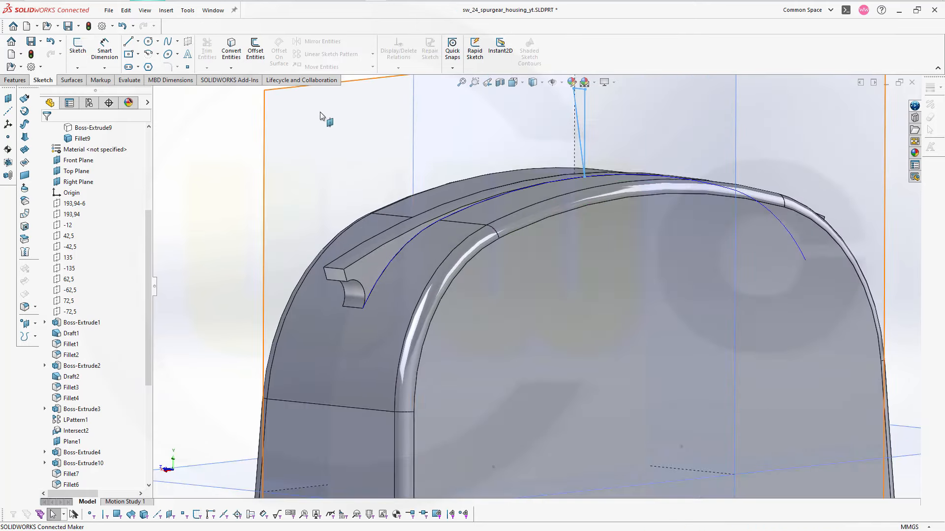
pyautogui.click(15, 80)
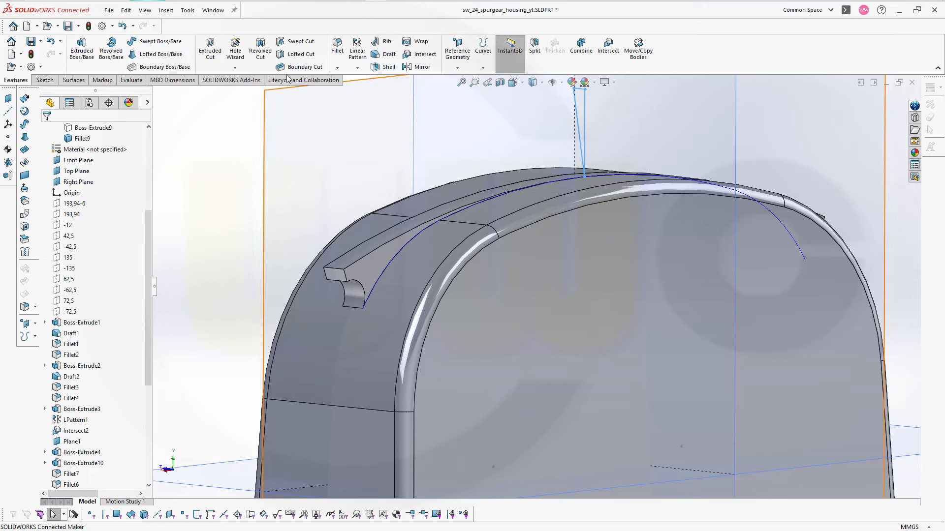
pyautogui.click(300, 42)
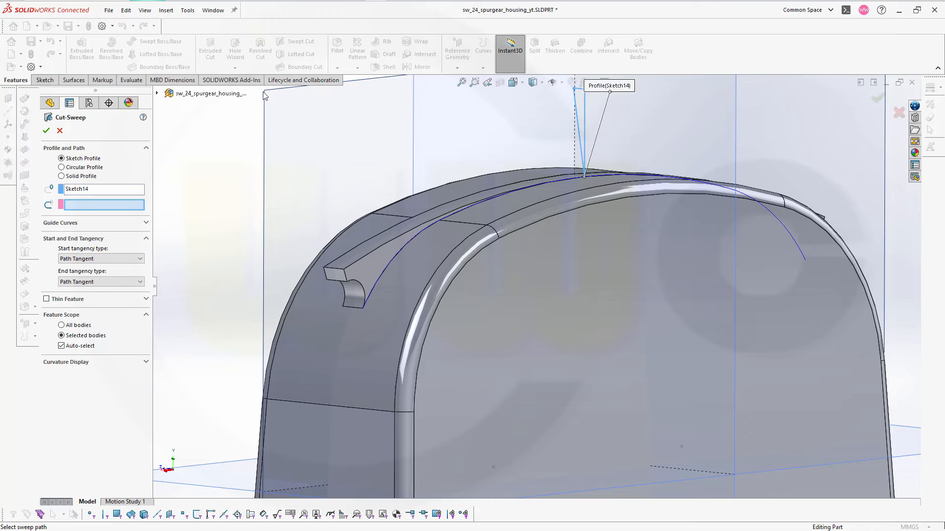
pyautogui.click(87, 207)
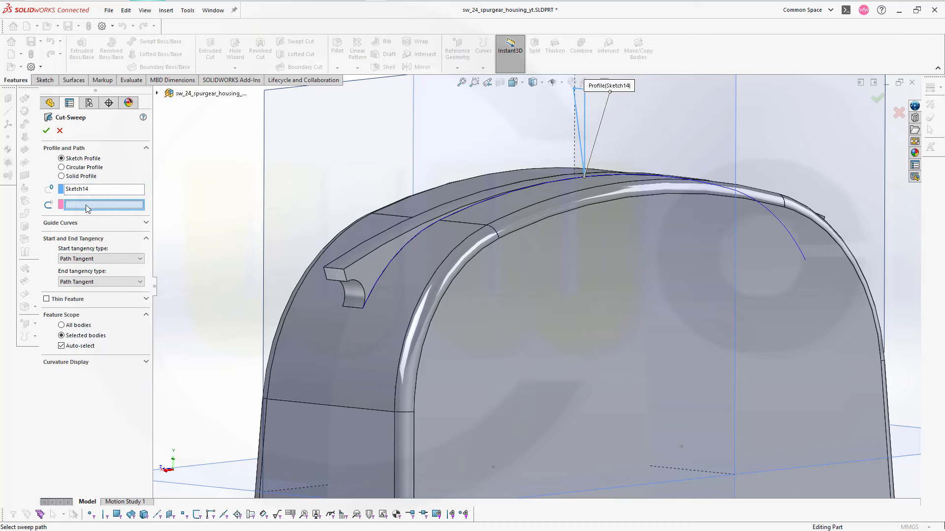
pyautogui.click(397, 252)
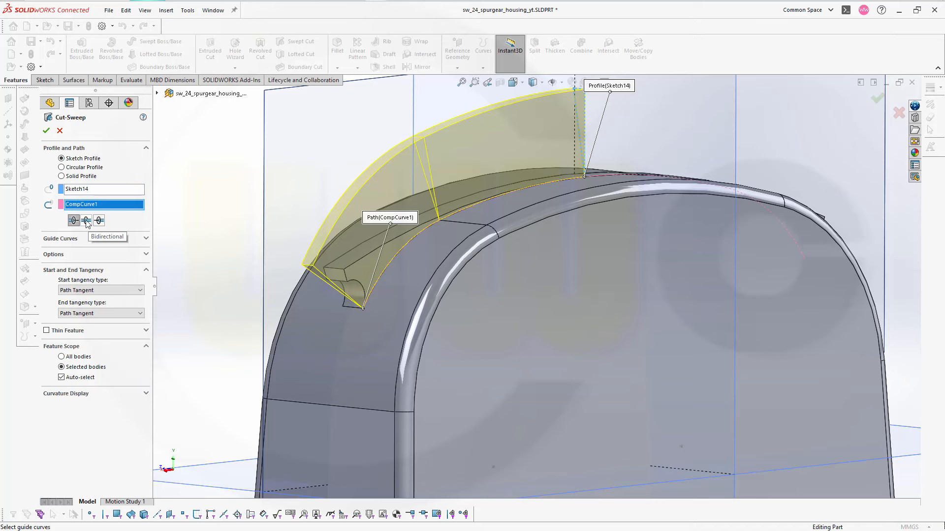
pyautogui.click(87, 221)
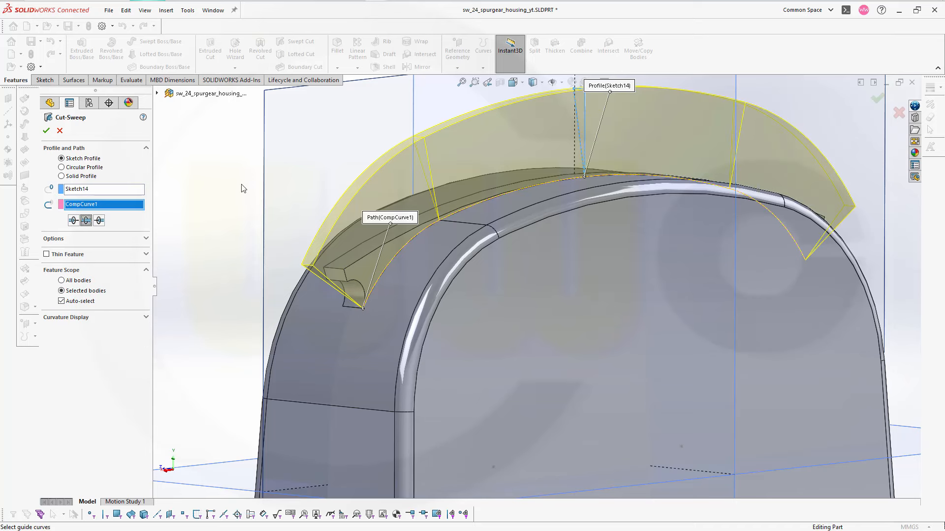
pyautogui.moveTo(241, 188); pyautogui.dragTo(264, 168, button='middle')
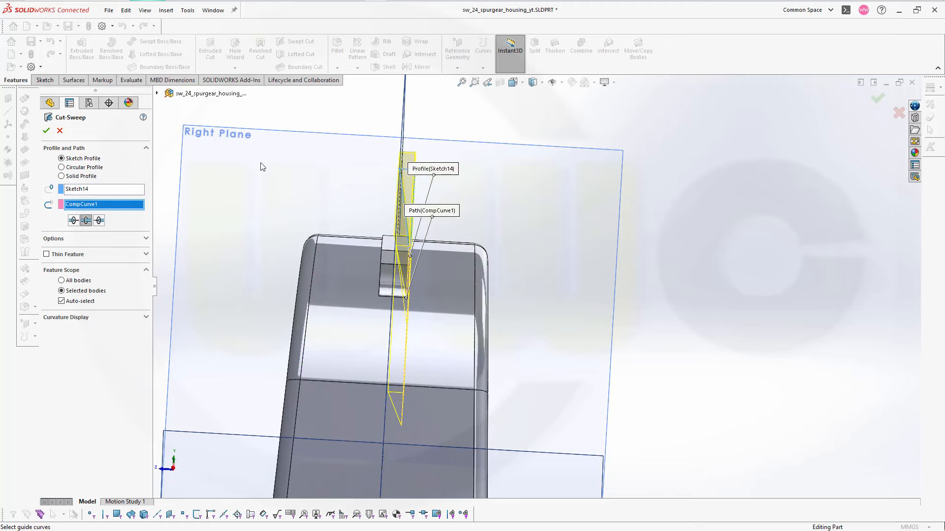
pyautogui.click(46, 131)
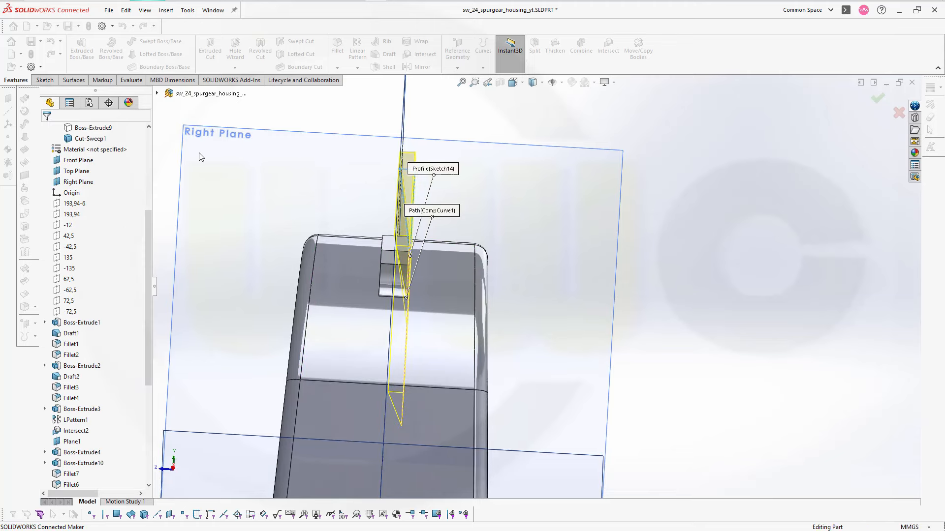
# - Mirror the swept cut about the Front Plane to taper the opposite side of the rib
pyautogui.moveTo(600, 246); pyautogui.dragTo(332, 272, button='middle')
pyautogui.scroll(3, 506, 279)
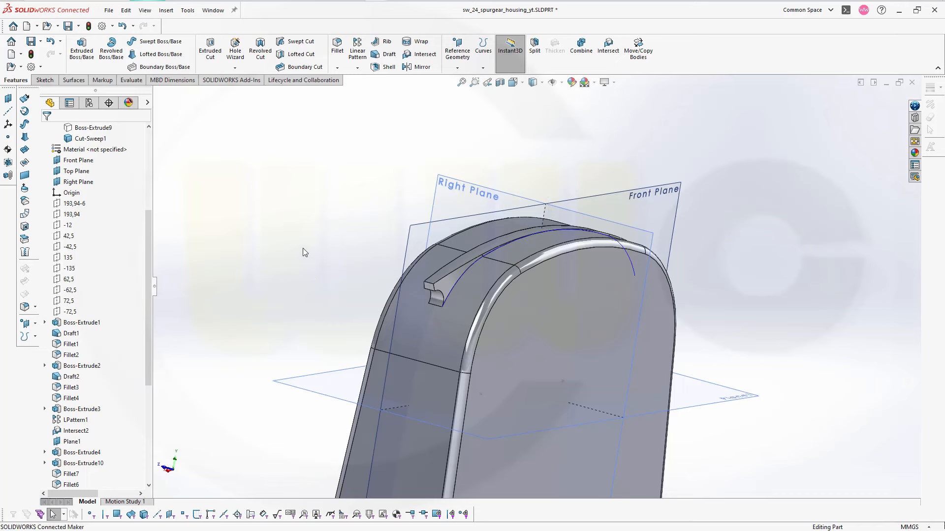
pyautogui.click(419, 67)
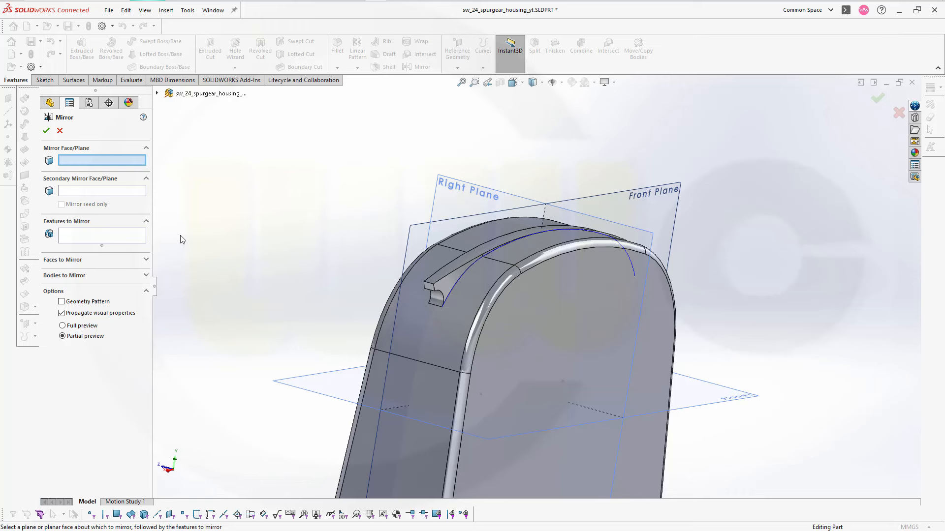
pyautogui.click(429, 223)
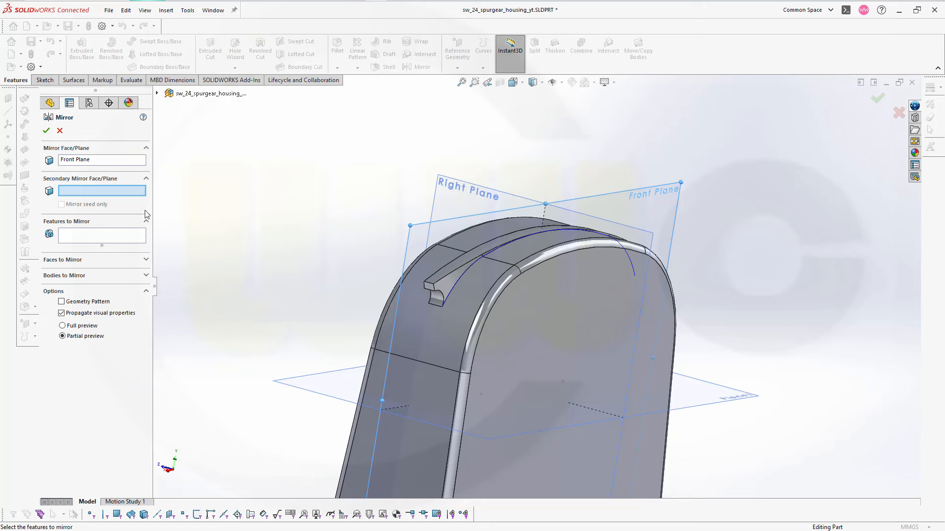
pyautogui.click(100, 242)
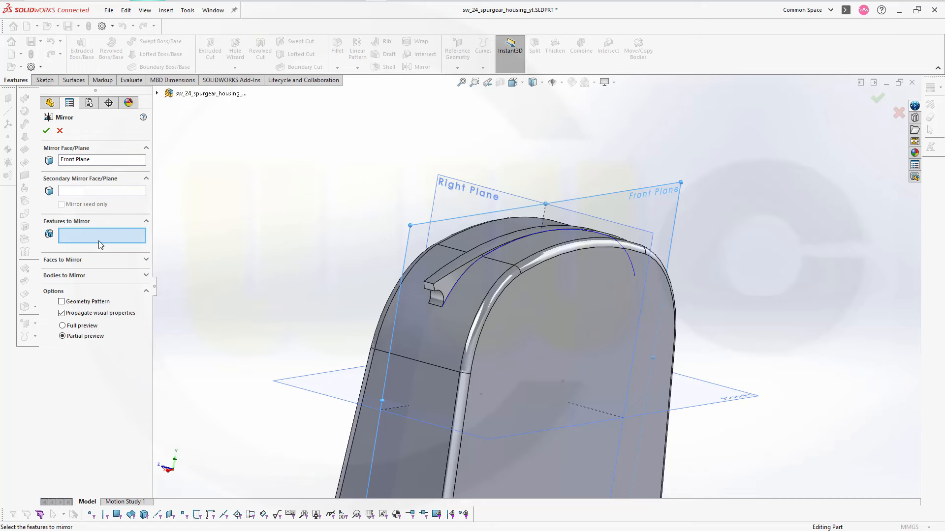
pyautogui.click(158, 93)
pyautogui.scroll(-10, 192, 443)
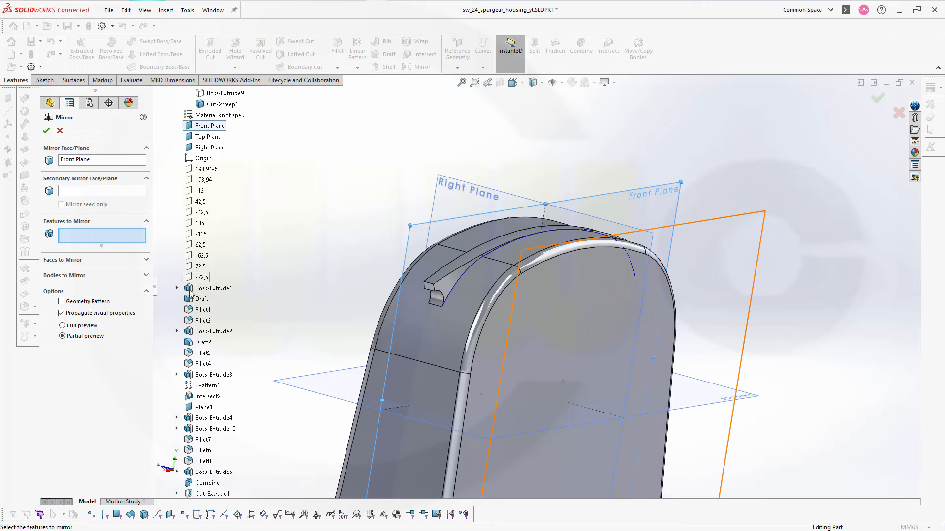
pyautogui.click(201, 483)
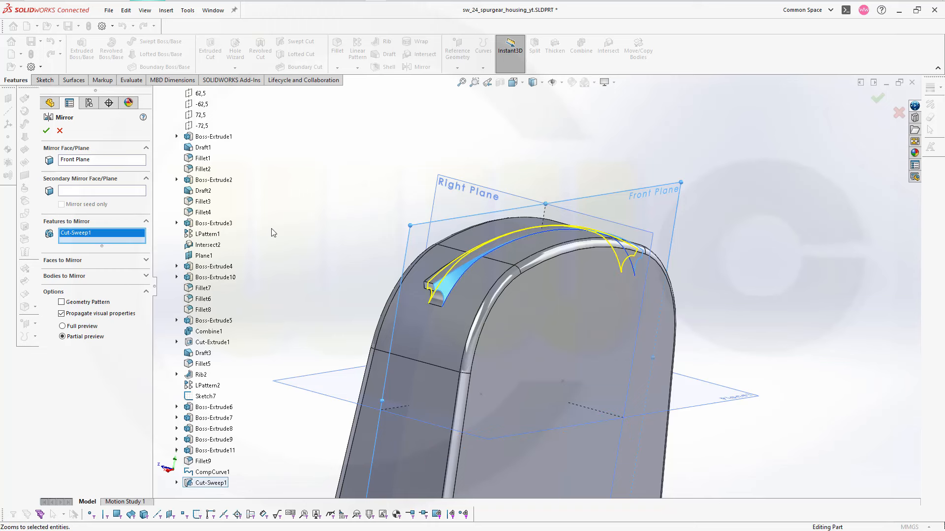
pyautogui.click(46, 131)
pyautogui.moveTo(378, 129); pyautogui.dragTo(360, 182, button='middle')
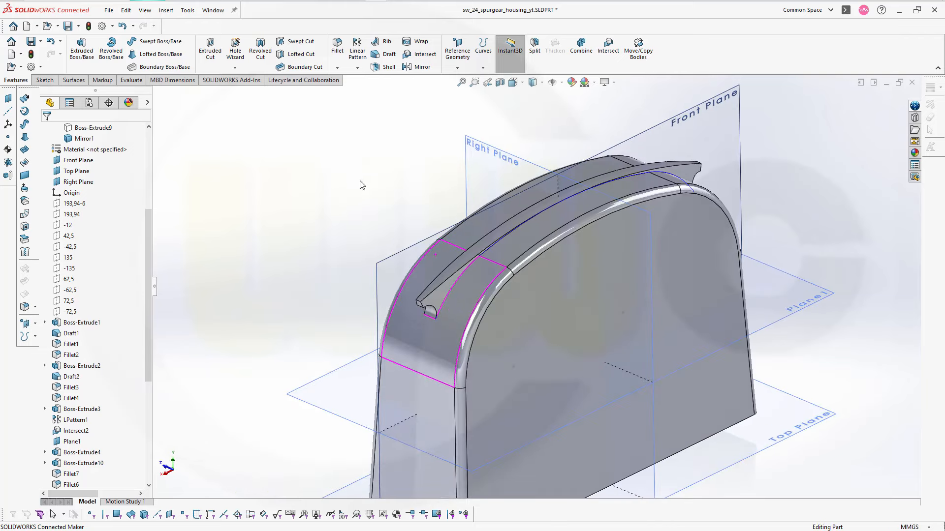
pyautogui.click(326, 331)
pyautogui.scroll(5, 368, 310)
pyautogui.scroll(-6, 369, 309)
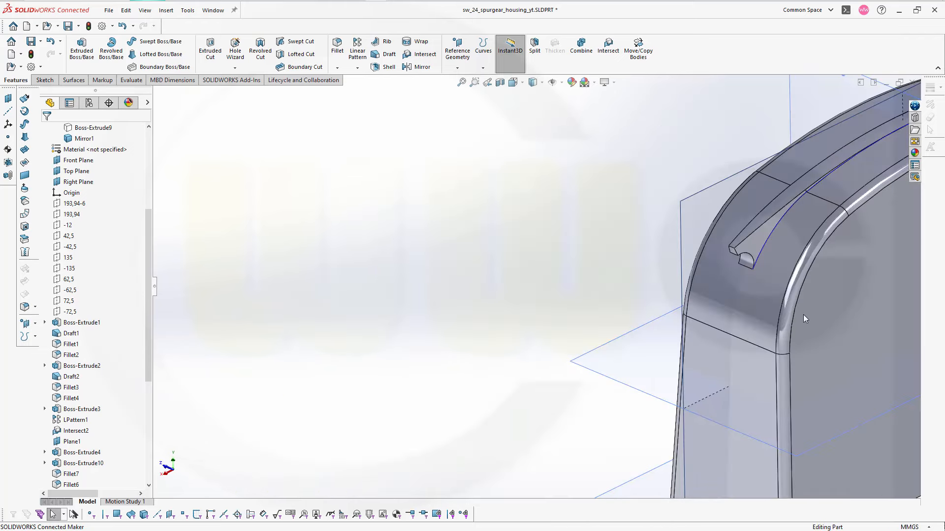
pyautogui.scroll(6, 788, 305)
pyautogui.scroll(-4, 596, 261)
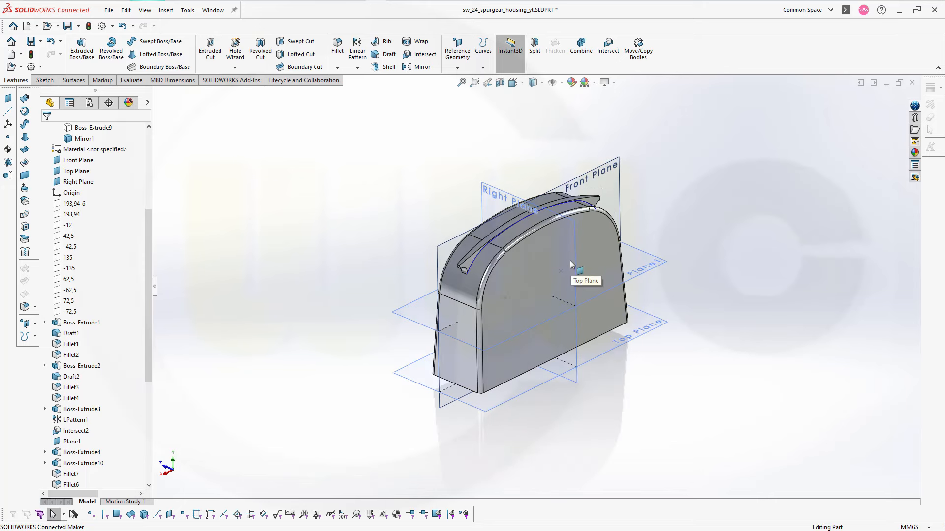
pyautogui.scroll(-2, 425, 235)
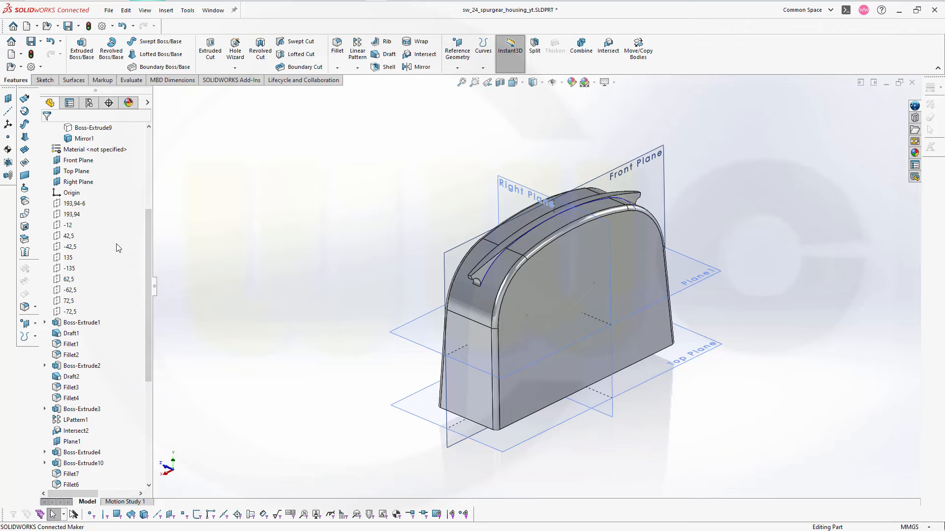
# - Show all the hidden solid bodies of the housing, from Intersect2[1] through Boss-Extrude9
pyautogui.scroll(5, 118, 248)
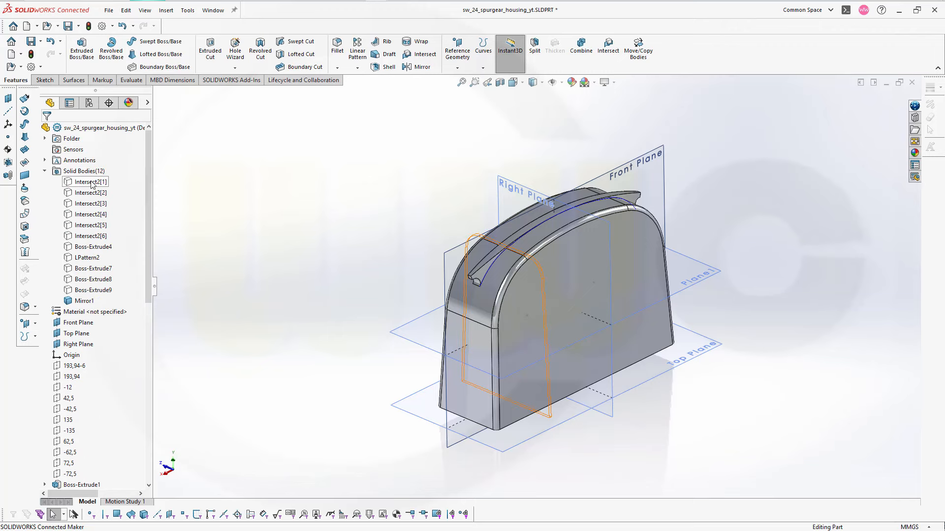
pyautogui.click(91, 182)
pyautogui.keyDown('shift'); pyautogui.click(89, 293); pyautogui.keyUp('shift')
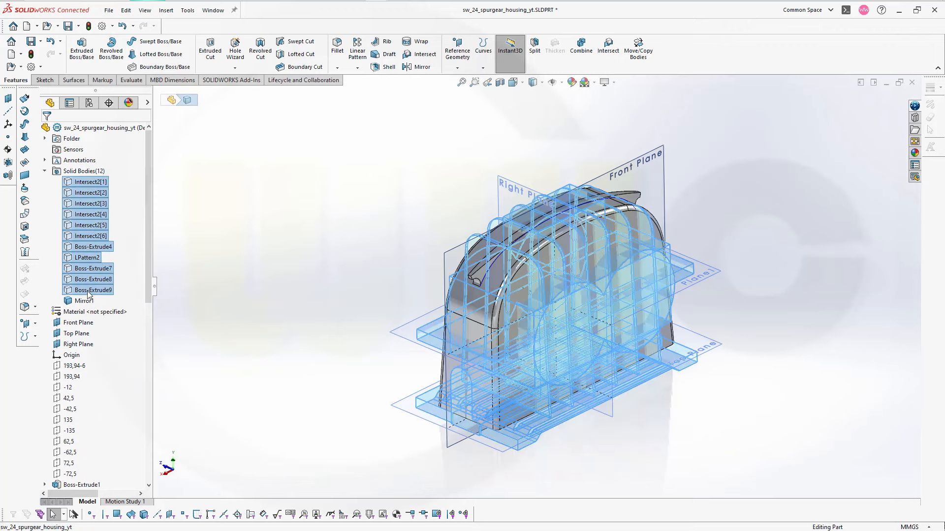
pyautogui.rightClick(96, 224)
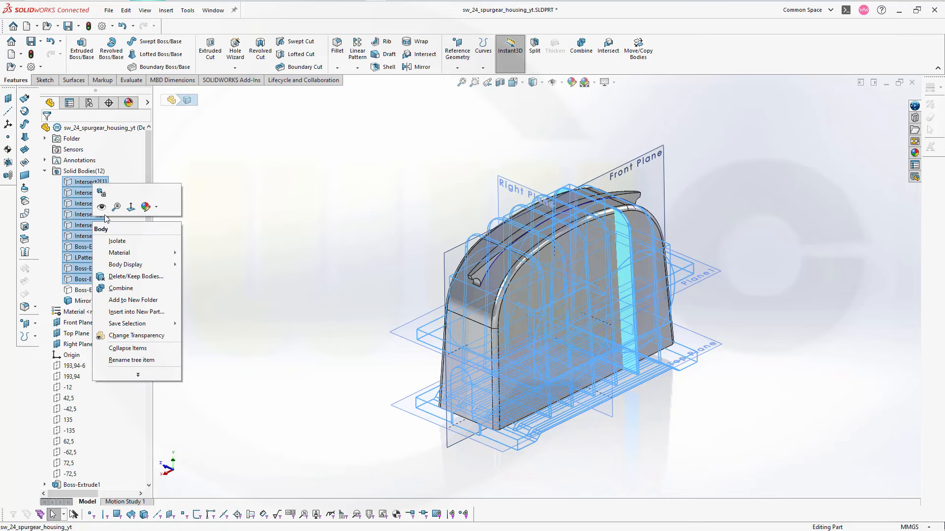
pyautogui.click(102, 207)
pyautogui.click(224, 215)
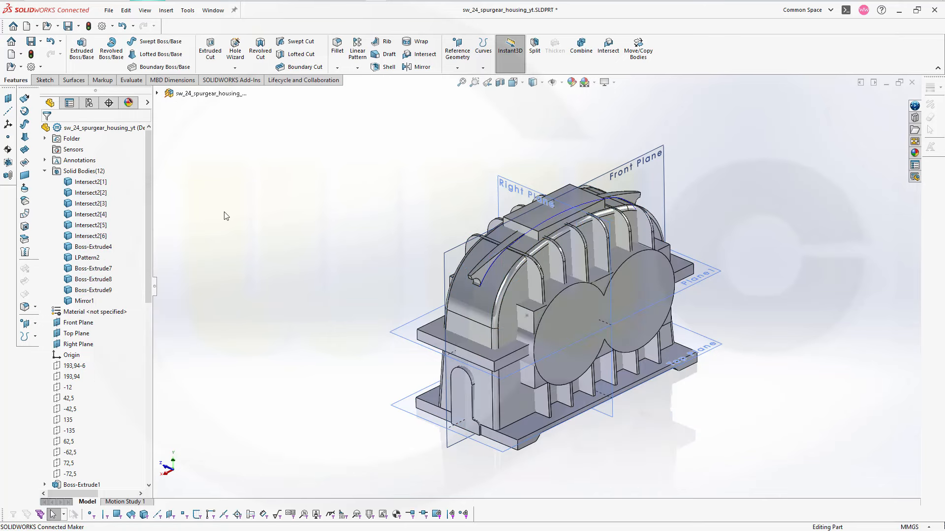